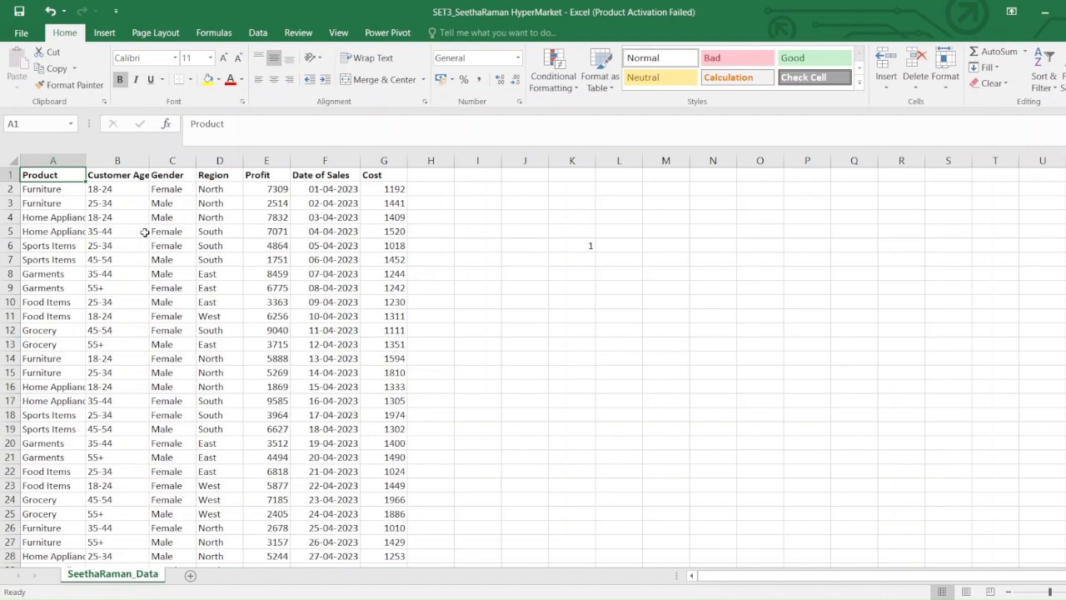
# Step: Review the sales data column by column, from Product and Customer Age Range through Gender, Region, Profit, Date of Sales and Cost
pyautogui.click(50, 159)
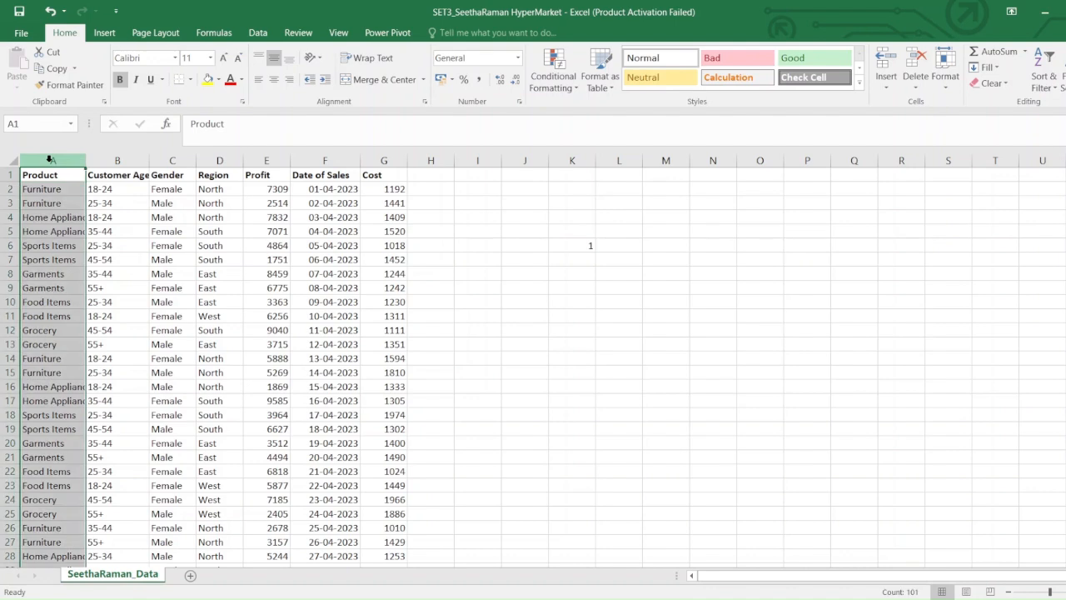
pyautogui.click(116, 161)
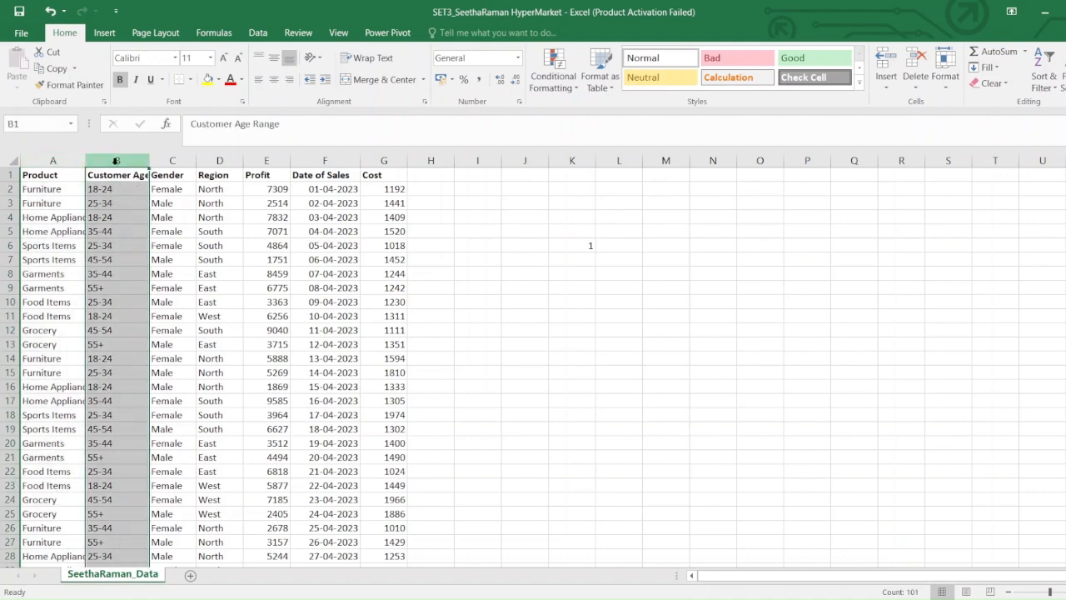
pyautogui.click(174, 161)
pyautogui.click(212, 160)
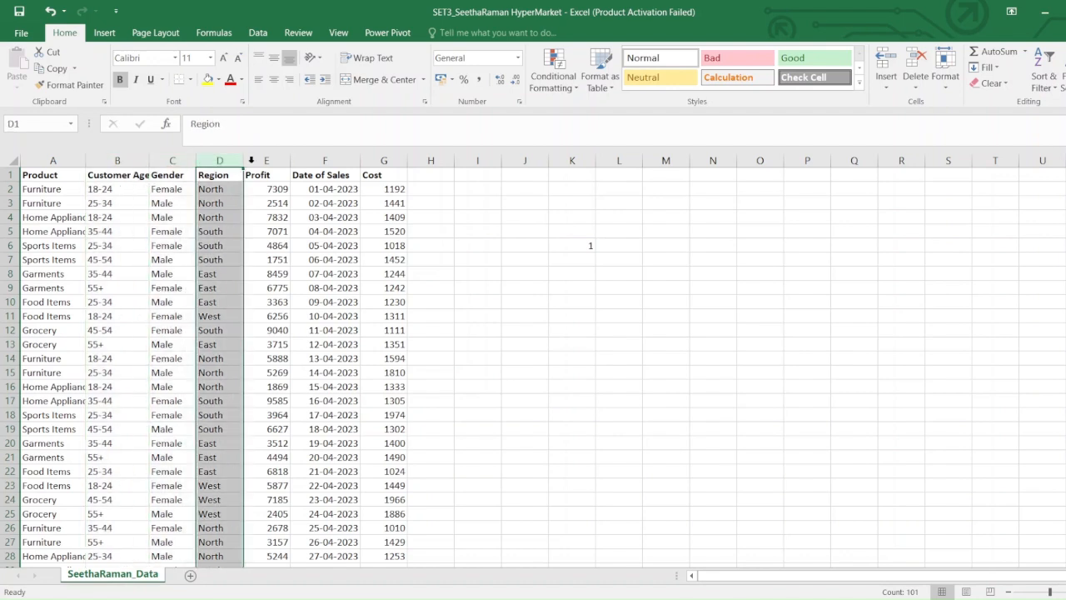
pyautogui.click(258, 158)
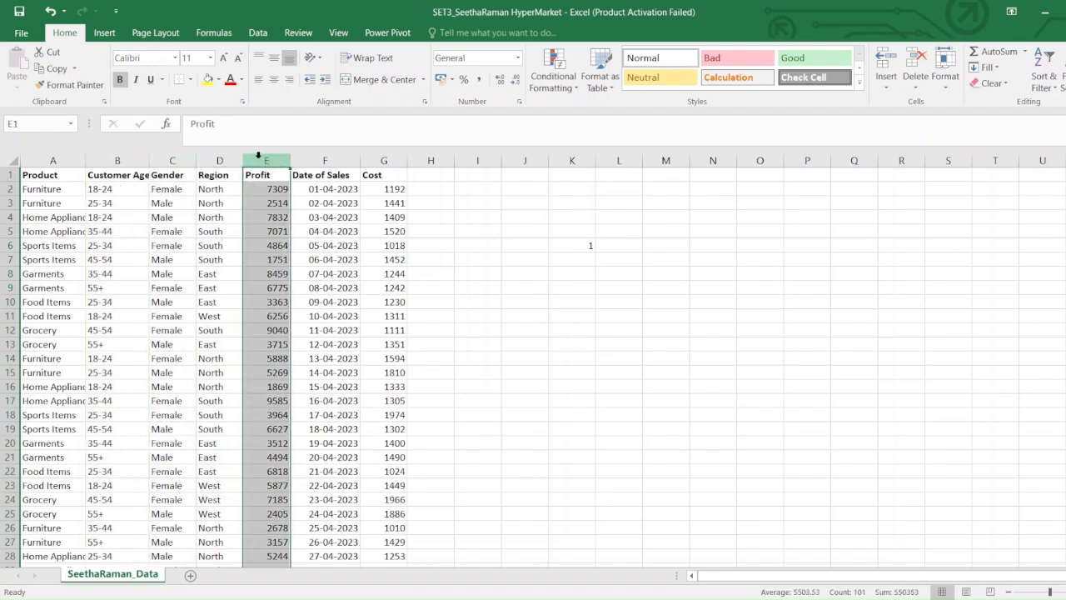
pyautogui.click(322, 160)
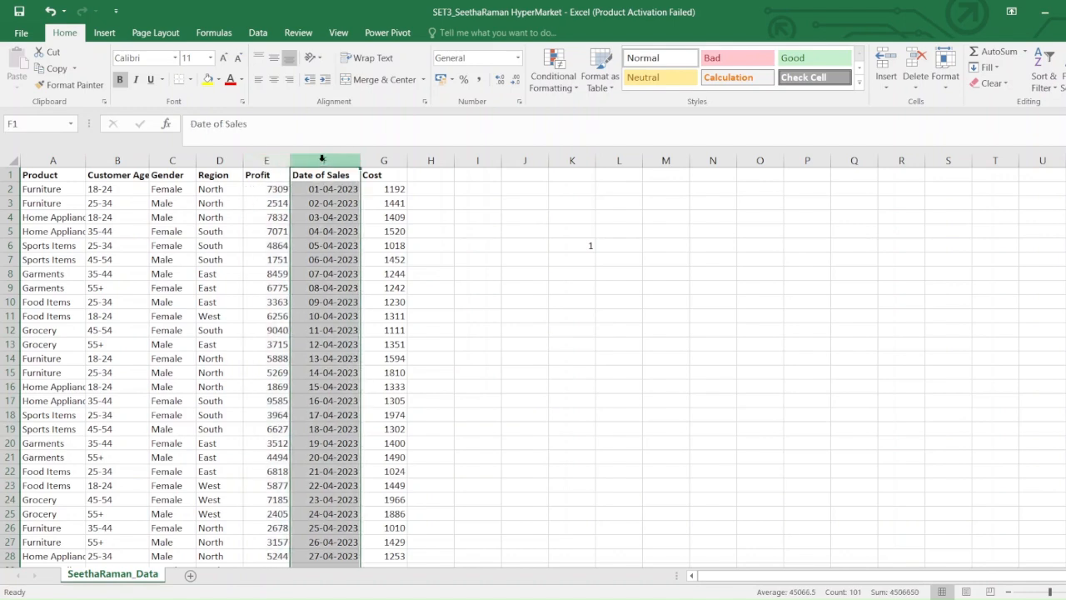
pyautogui.click(400, 156)
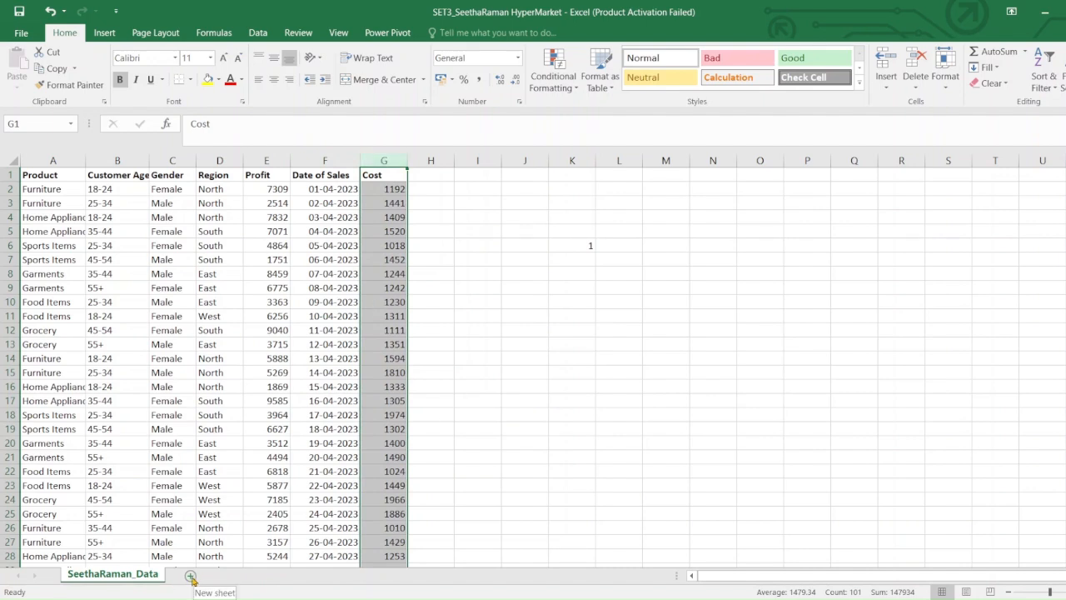
# Step: Convert the data range A1:G101 into a table with headers and apply the gold banded table style
pyautogui.click(40, 178)
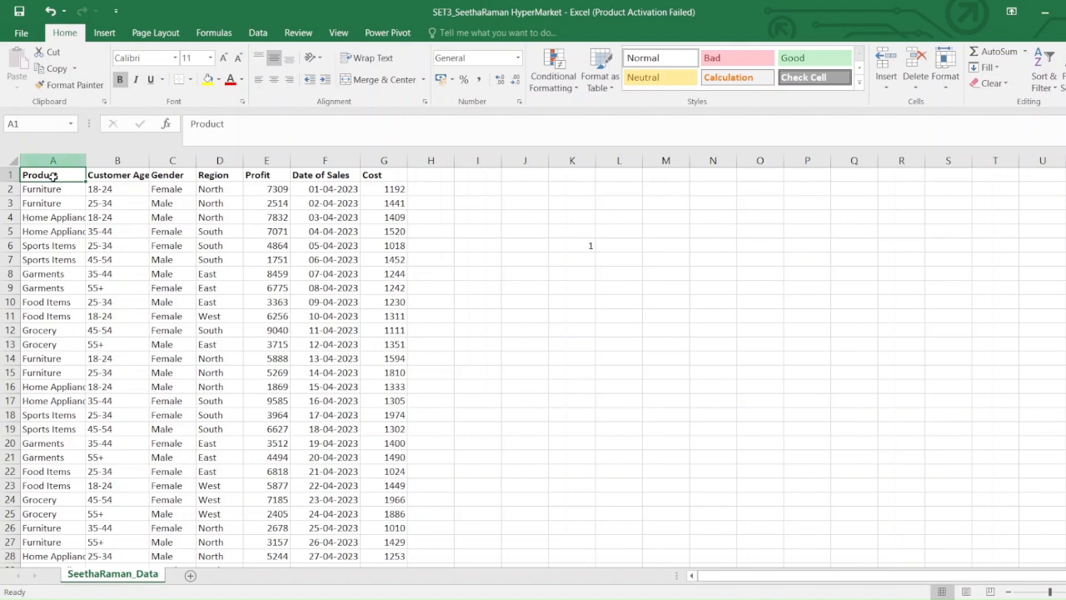
pyautogui.click(100, 33)
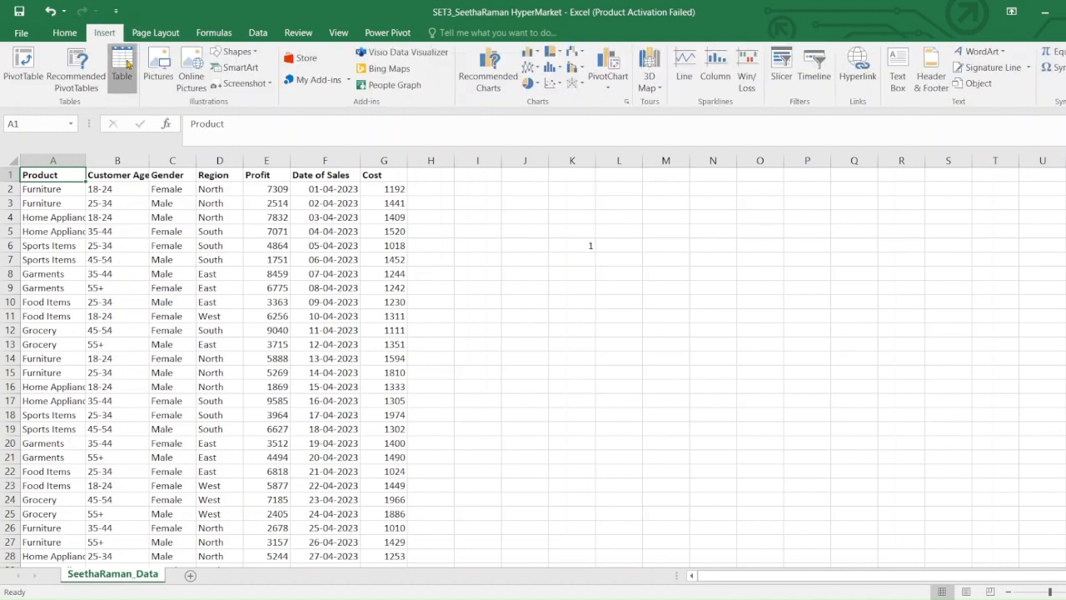
pyautogui.click(121, 66)
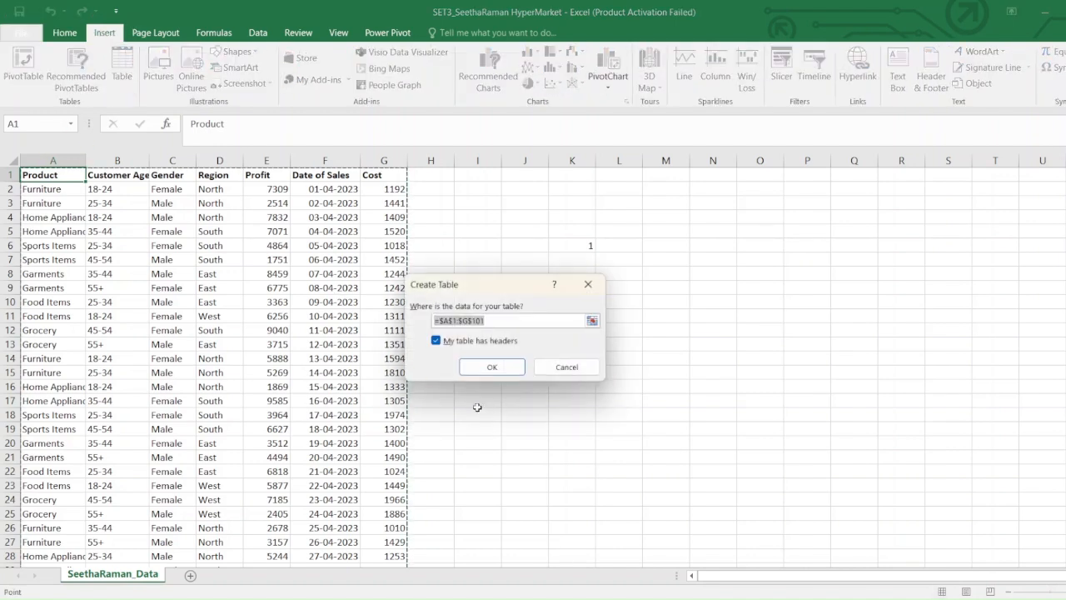
pyautogui.scroll(-20, 359, 377)
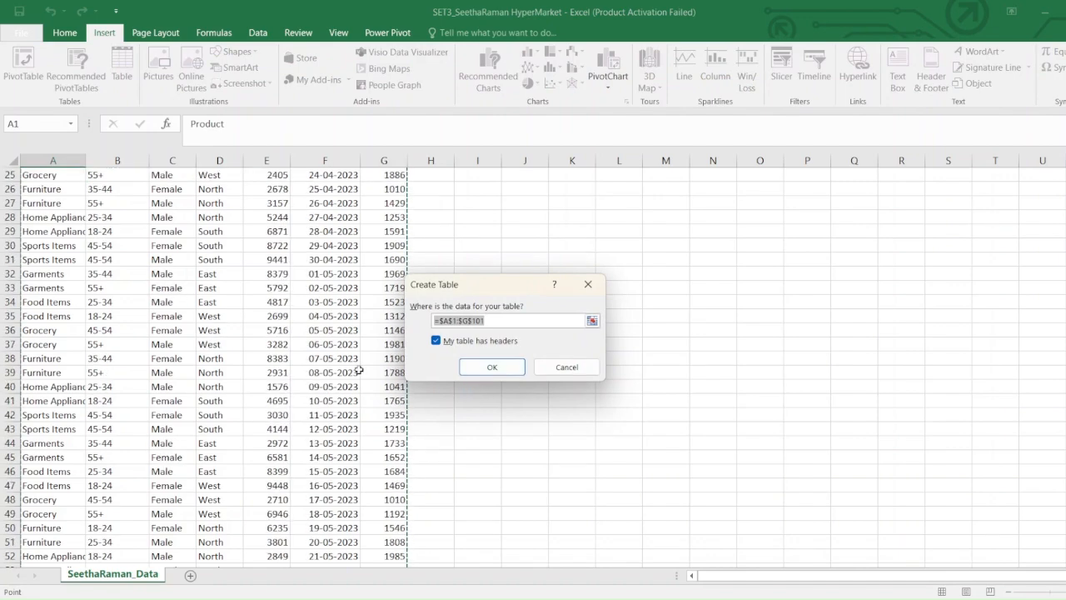
pyautogui.scroll(-10, 359, 370)
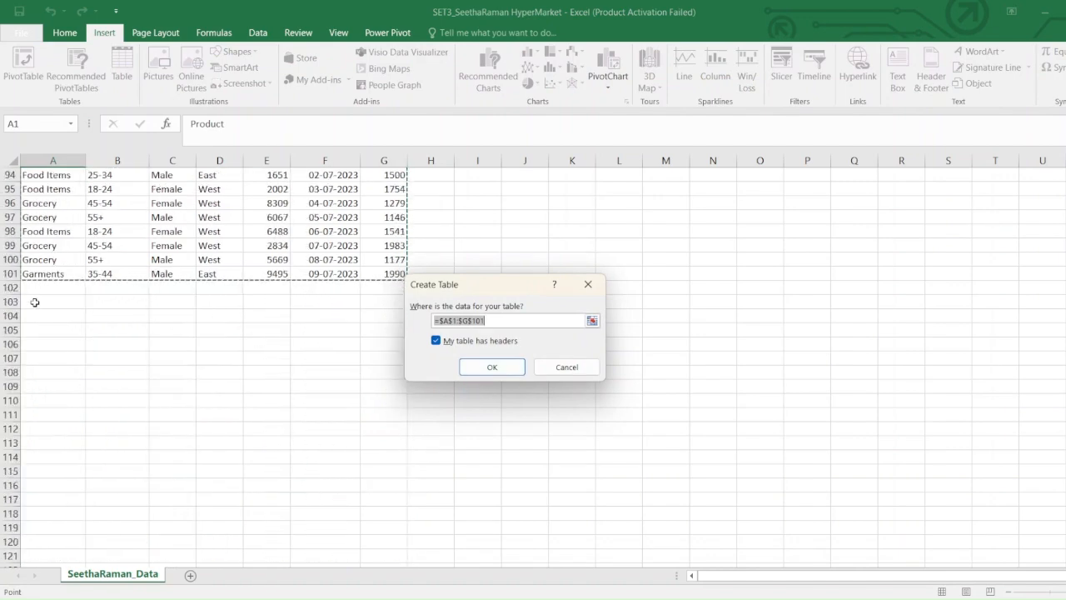
pyautogui.scroll(20, 342, 276)
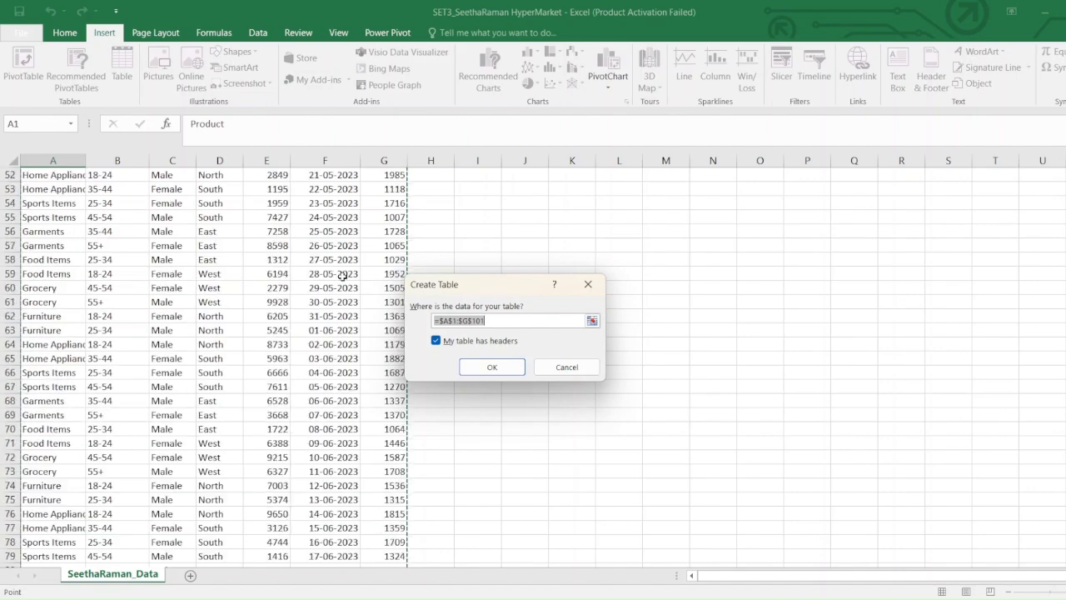
pyautogui.scroll(2, 345, 278)
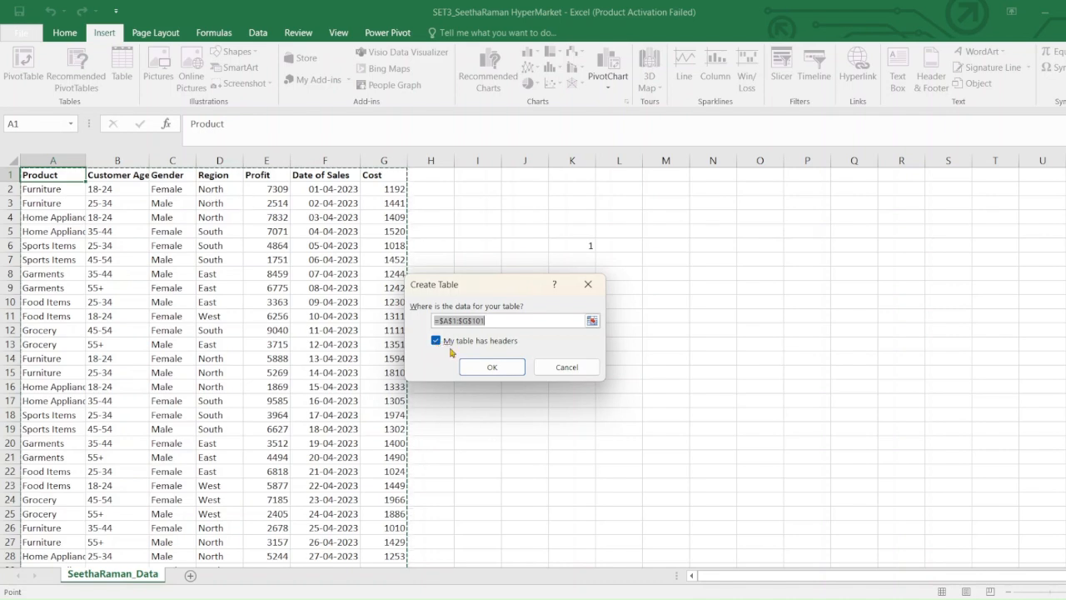
pyautogui.click(492, 367)
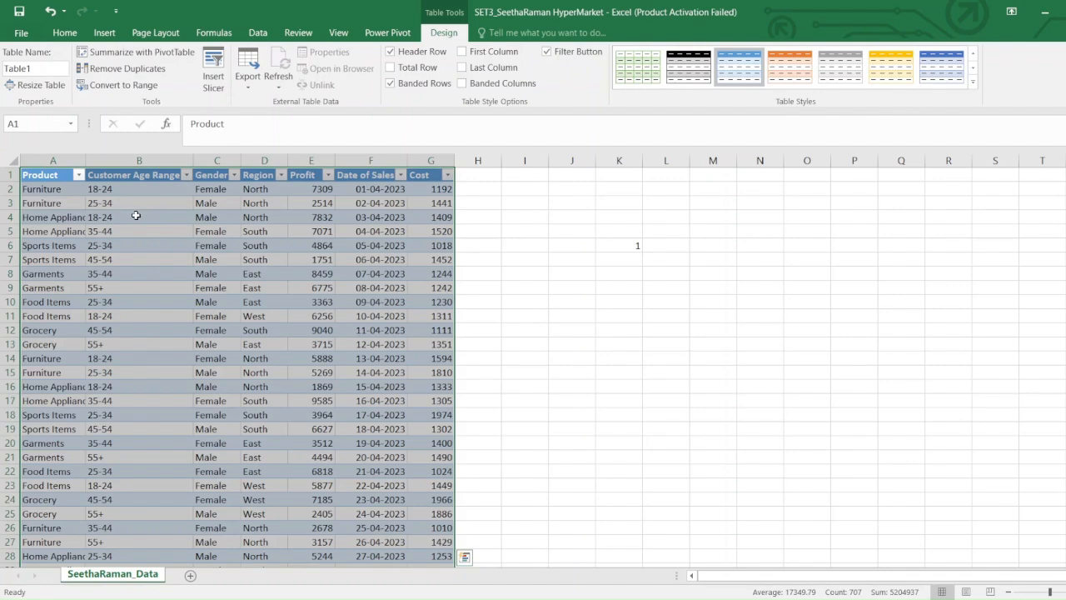
pyautogui.click(874, 75)
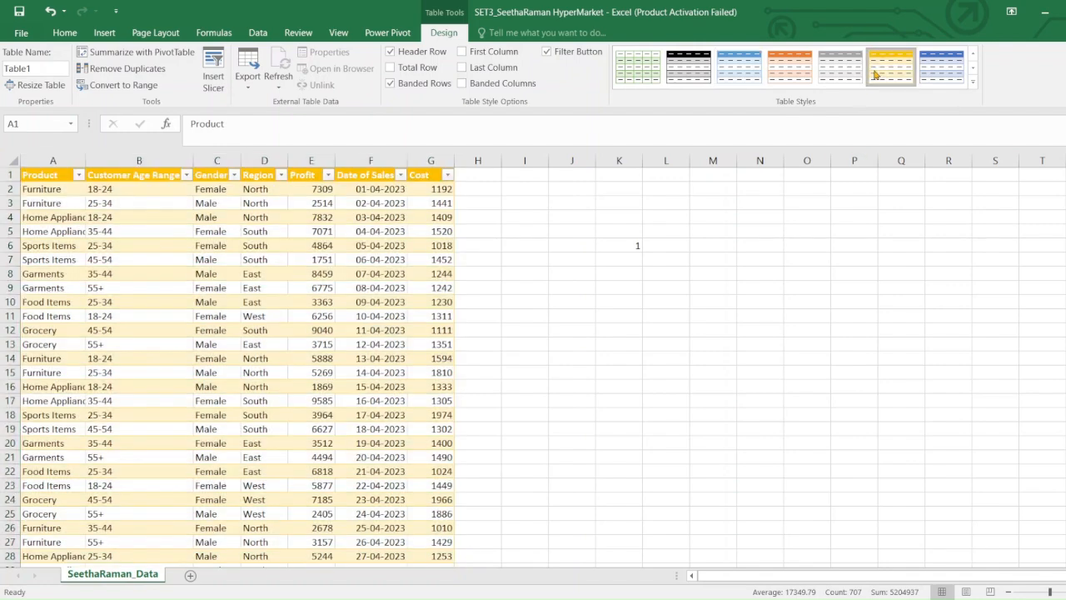
pyautogui.click(527, 243)
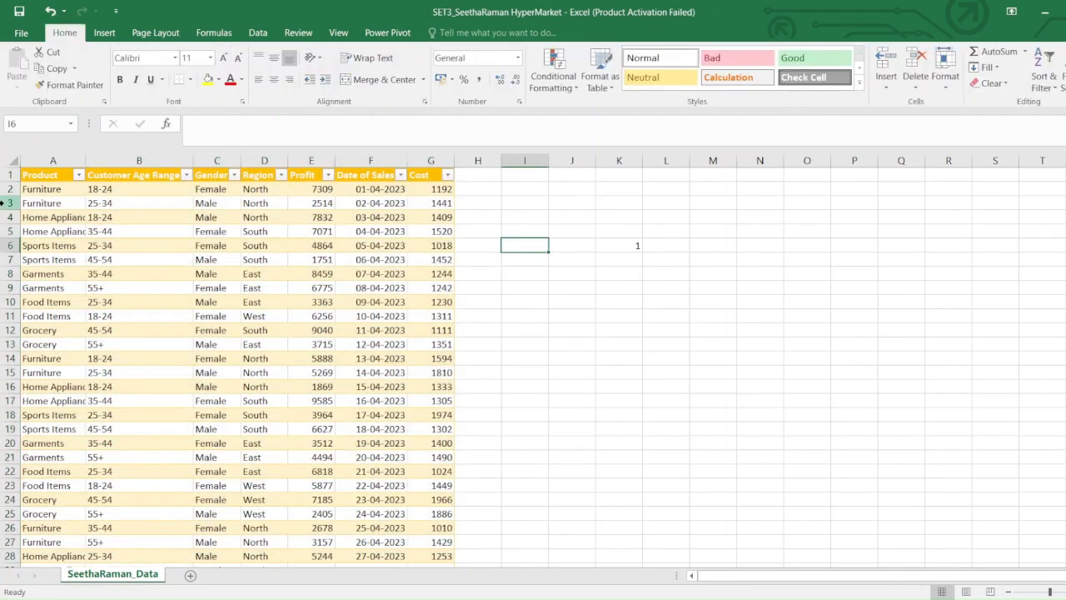
# Step: Create a PivotChart from the sales table on a new worksheet, showing the sum of Profit by Product
pyautogui.click(48, 175)
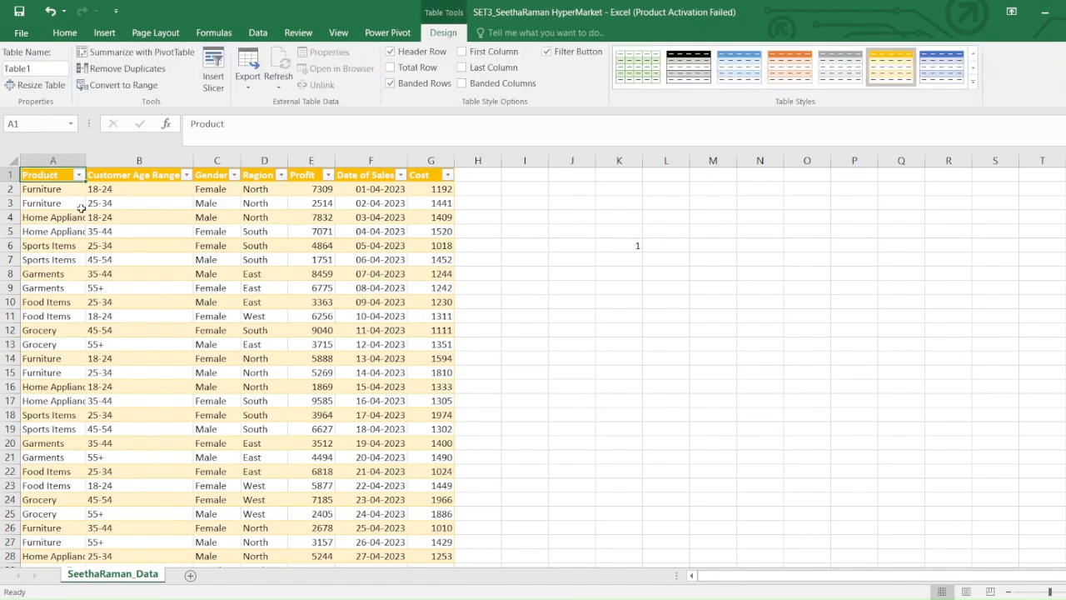
pyautogui.click(108, 35)
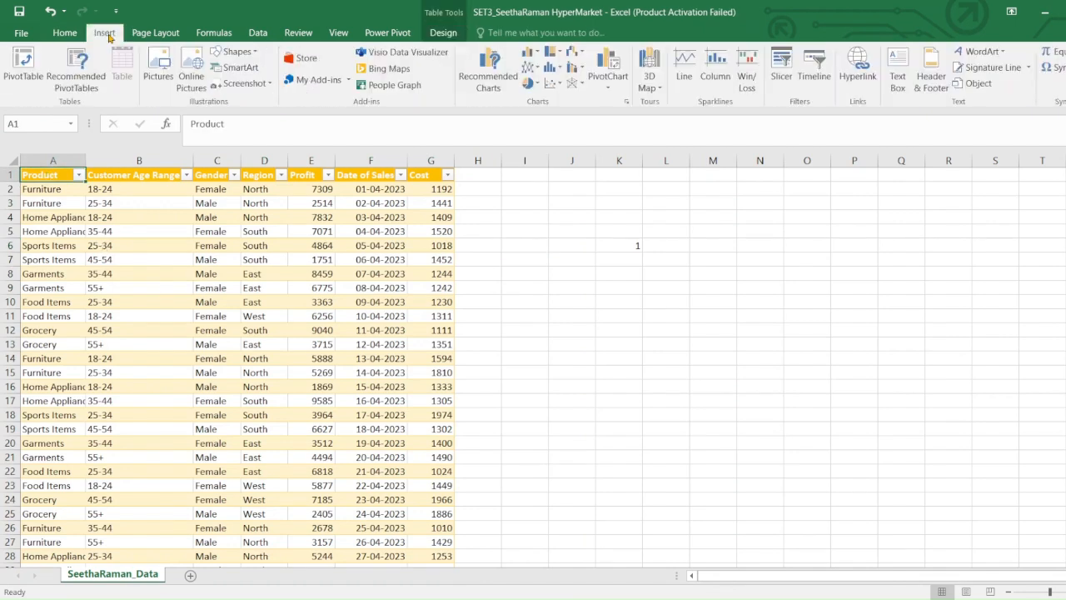
pyautogui.click(608, 87)
pyautogui.click(625, 106)
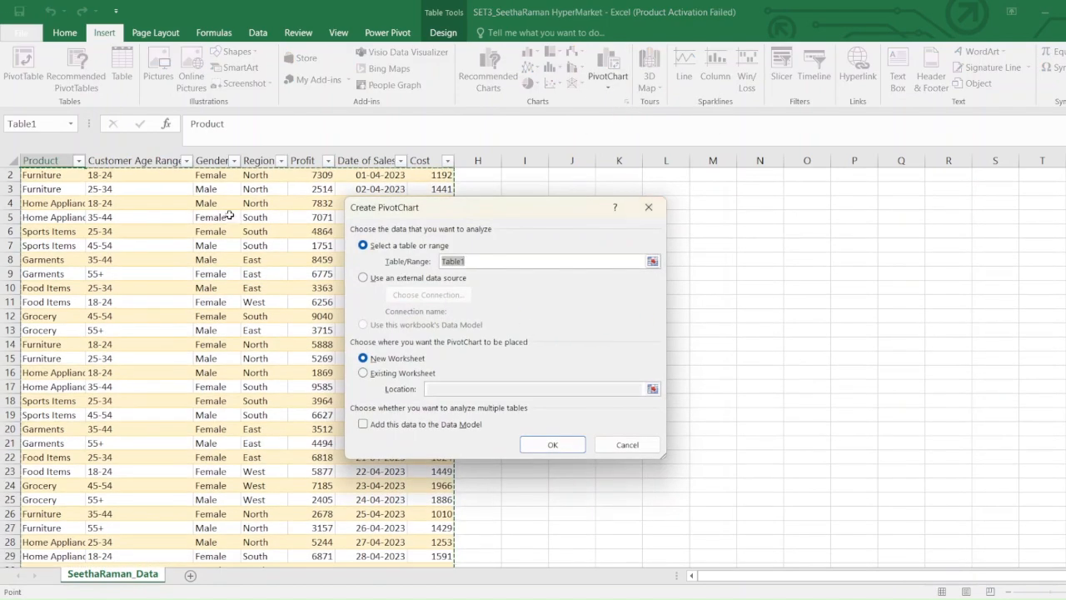
pyautogui.scroll(1, 207, 306)
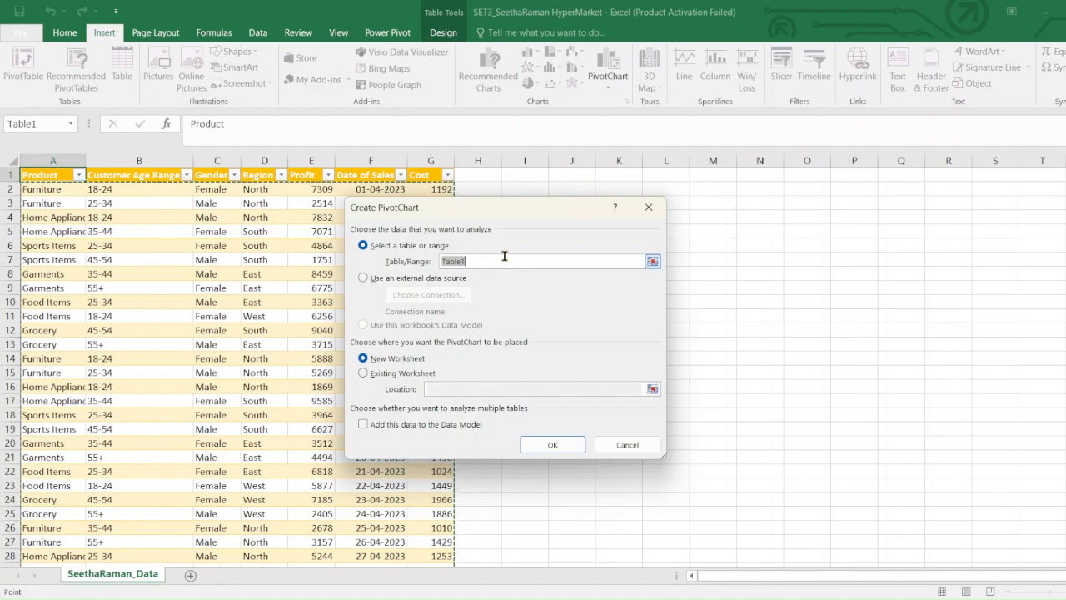
pyautogui.click(552, 444)
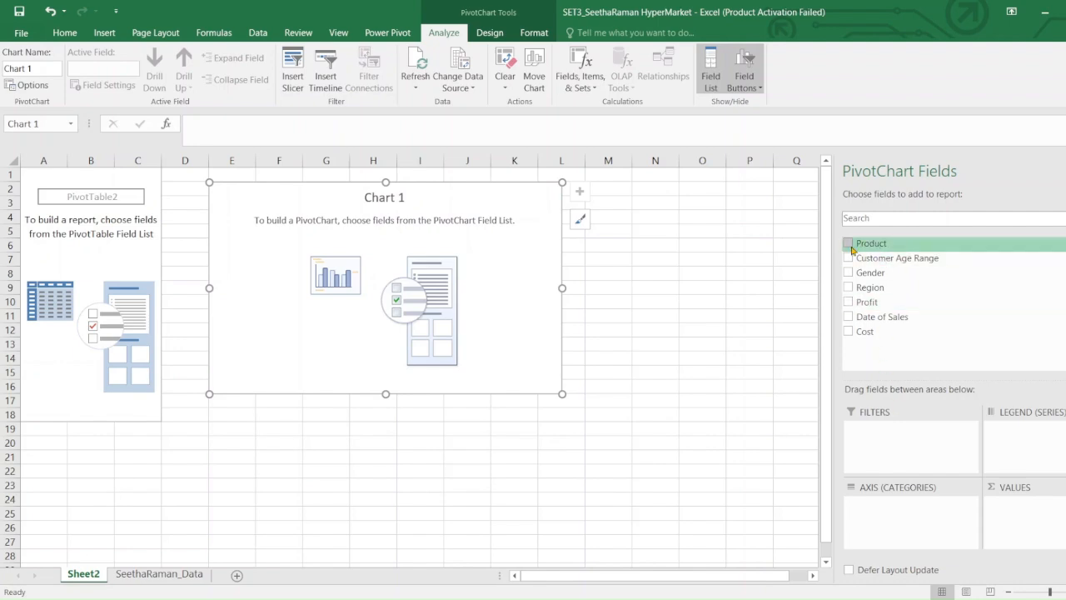
pyautogui.click(849, 244)
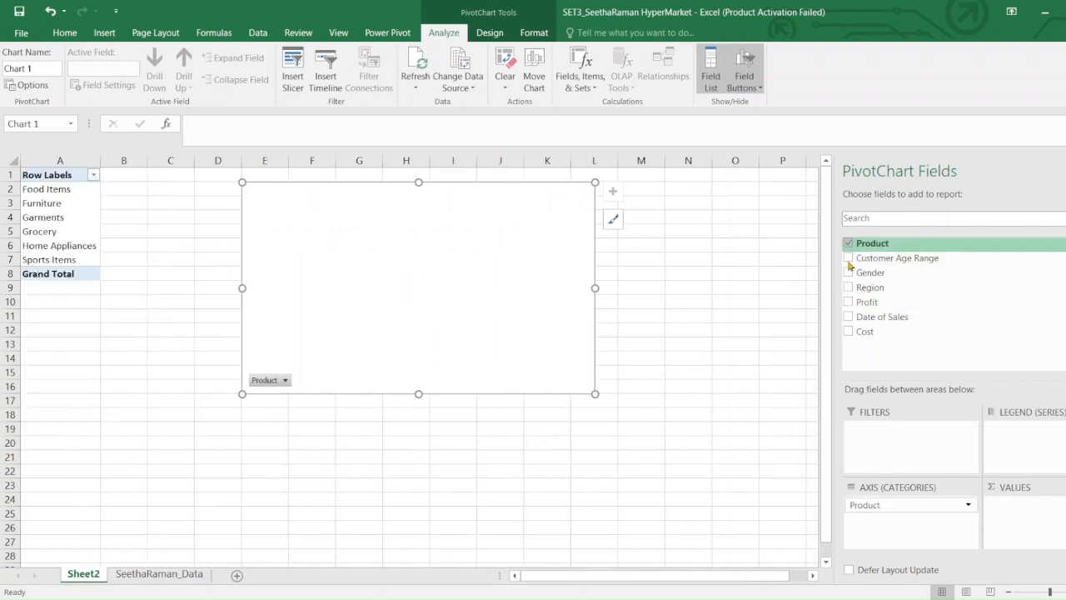
pyautogui.click(849, 302)
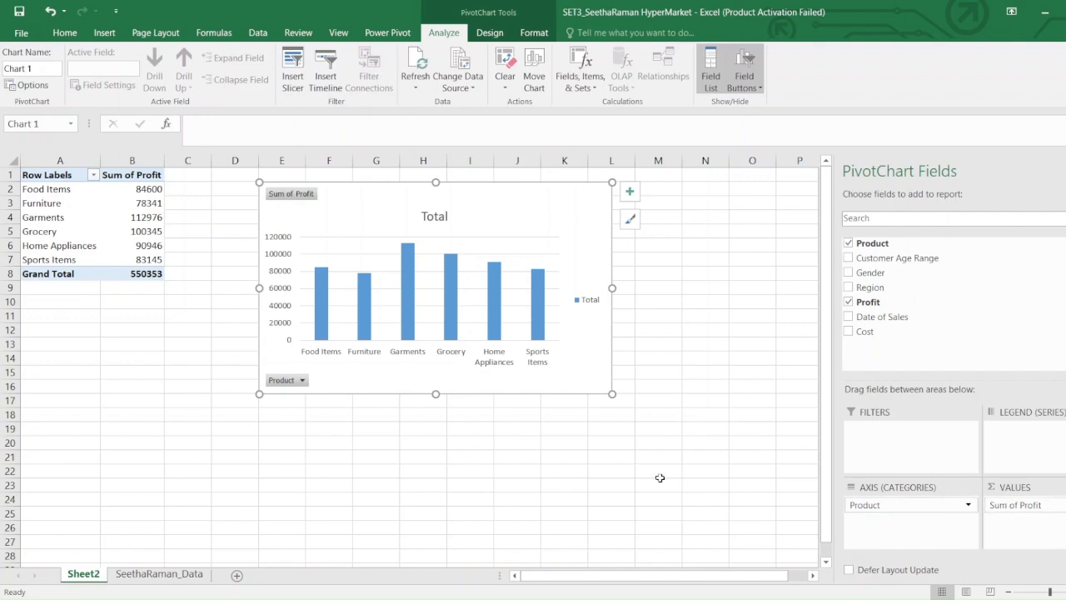
# Step: Create another PivotChart from the sales table on a new worksheet, showing the sum of Profit by Customer Age Range
pyautogui.click(137, 576)
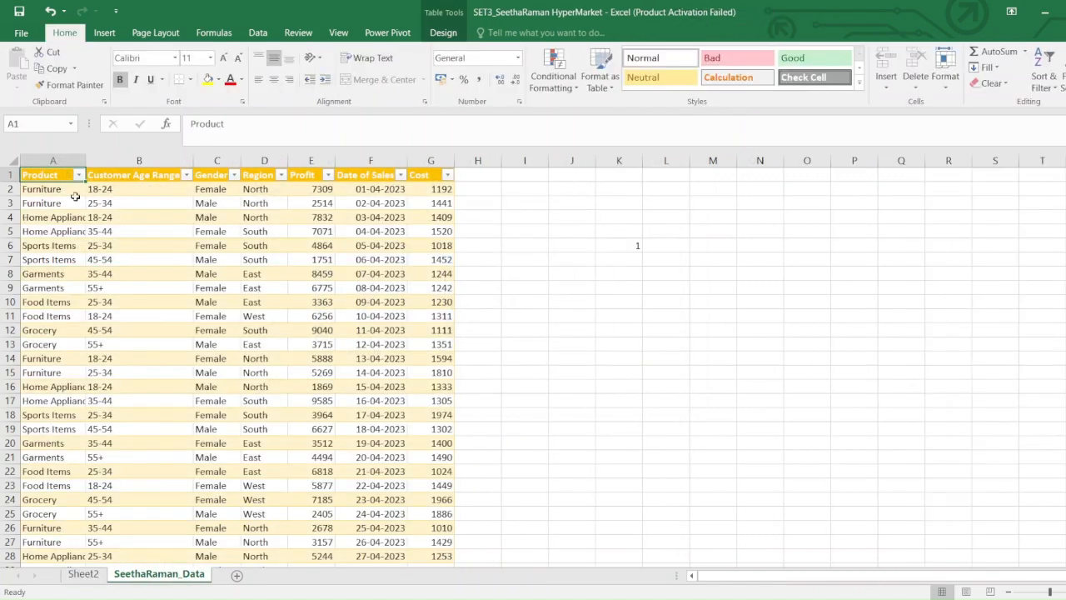
pyautogui.click(104, 32)
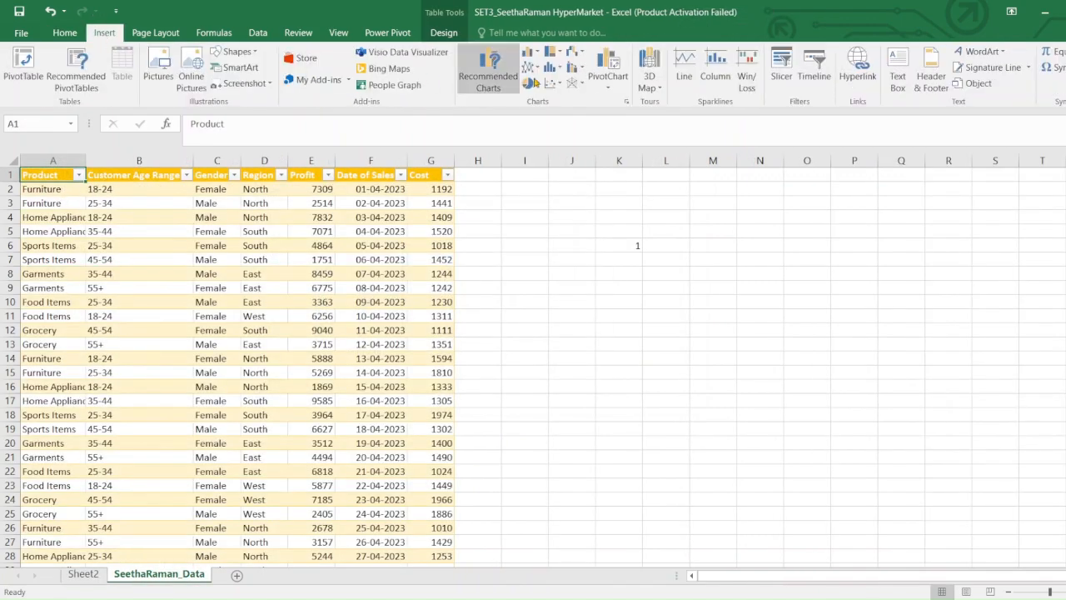
pyautogui.click(621, 83)
pyautogui.click(626, 103)
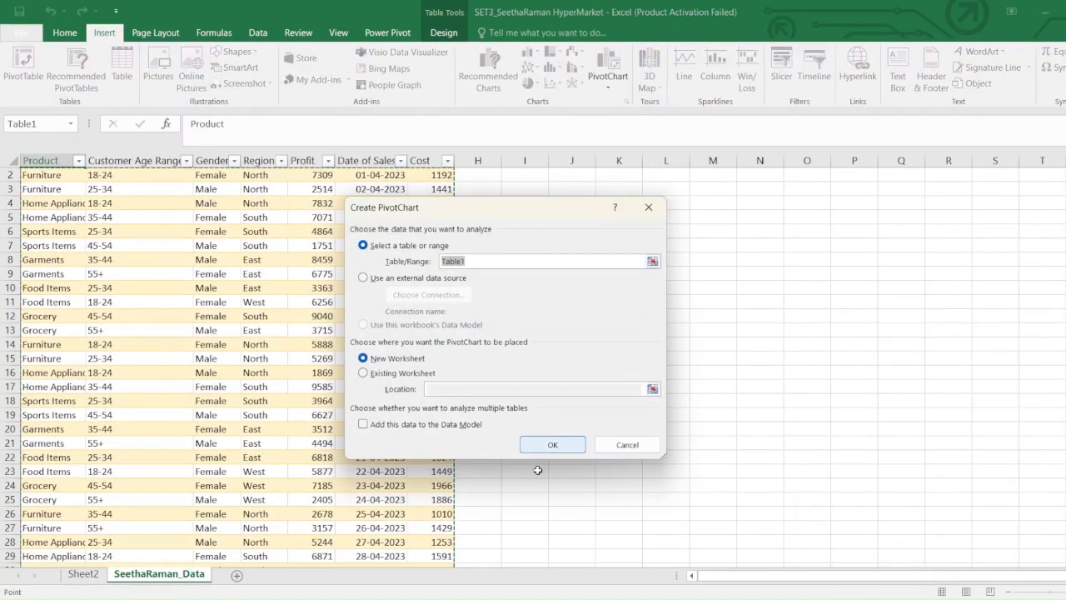
pyautogui.click(545, 445)
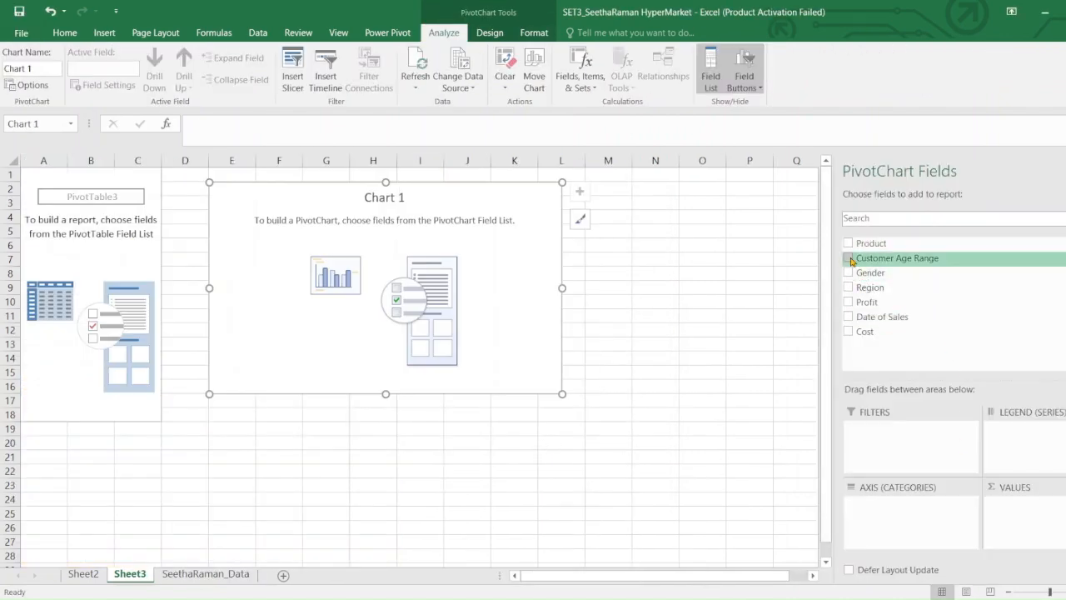
pyautogui.click(849, 259)
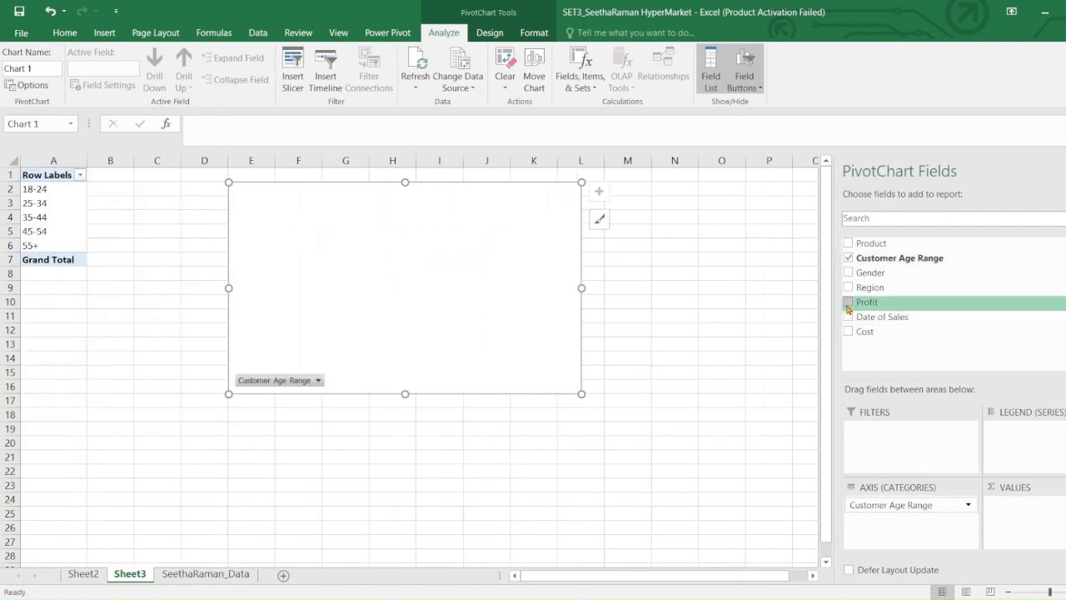
pyautogui.click(849, 302)
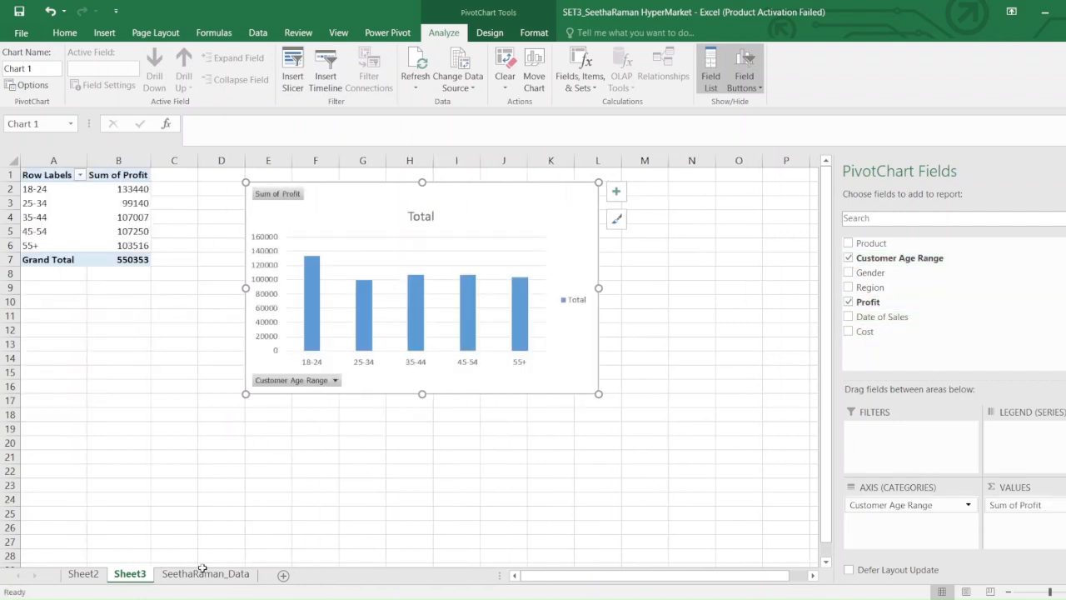
# Step: Create a further PivotChart from the sales table on its own new worksheet, showing the sum of Profit by Gender
pyautogui.click(178, 574)
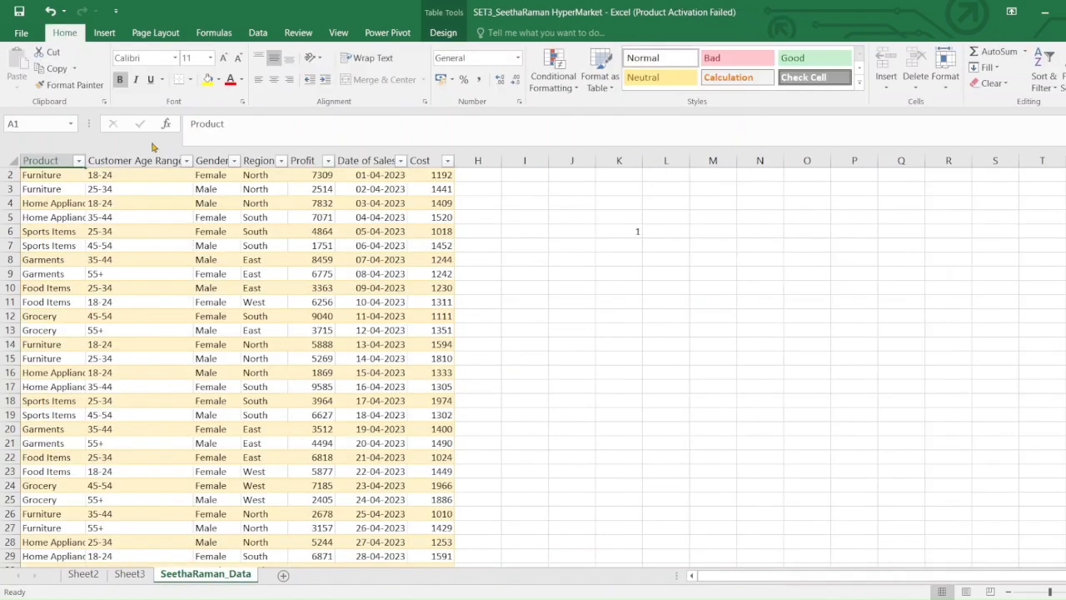
pyautogui.click(104, 34)
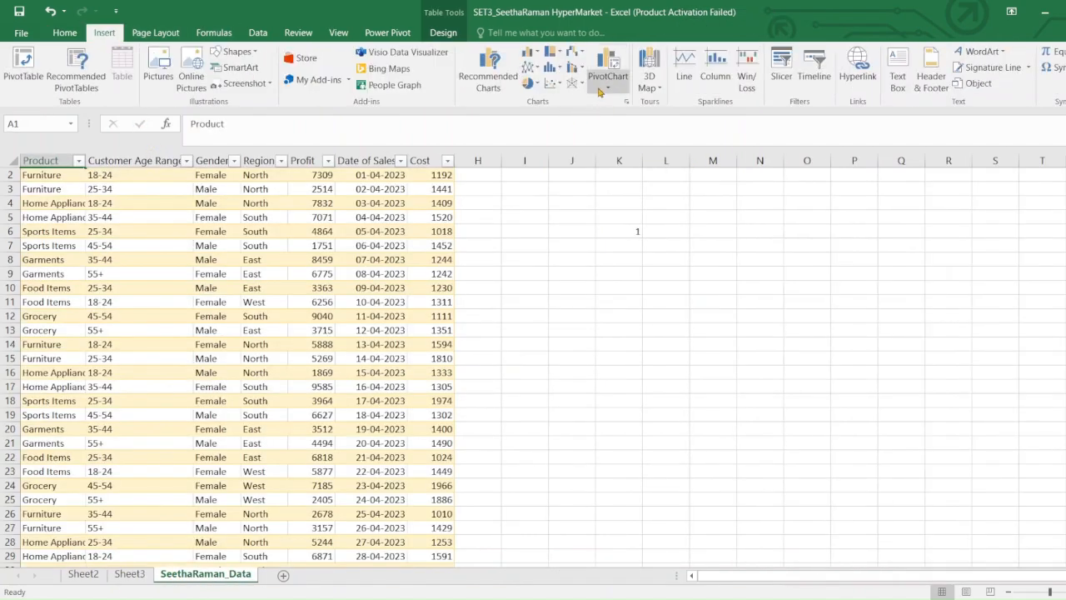
pyautogui.click(606, 88)
pyautogui.click(620, 105)
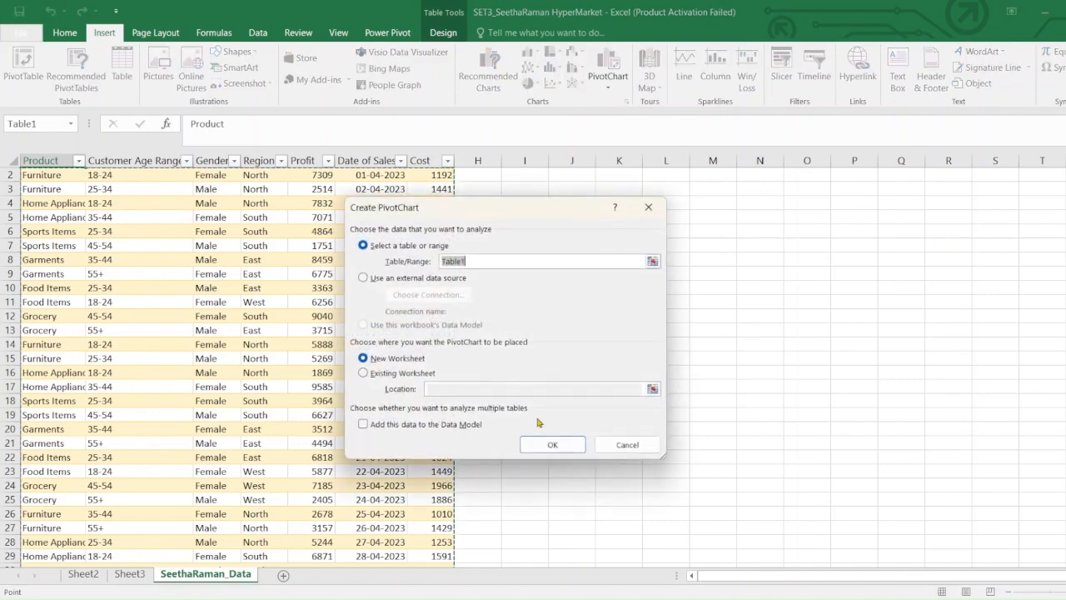
pyautogui.click(551, 445)
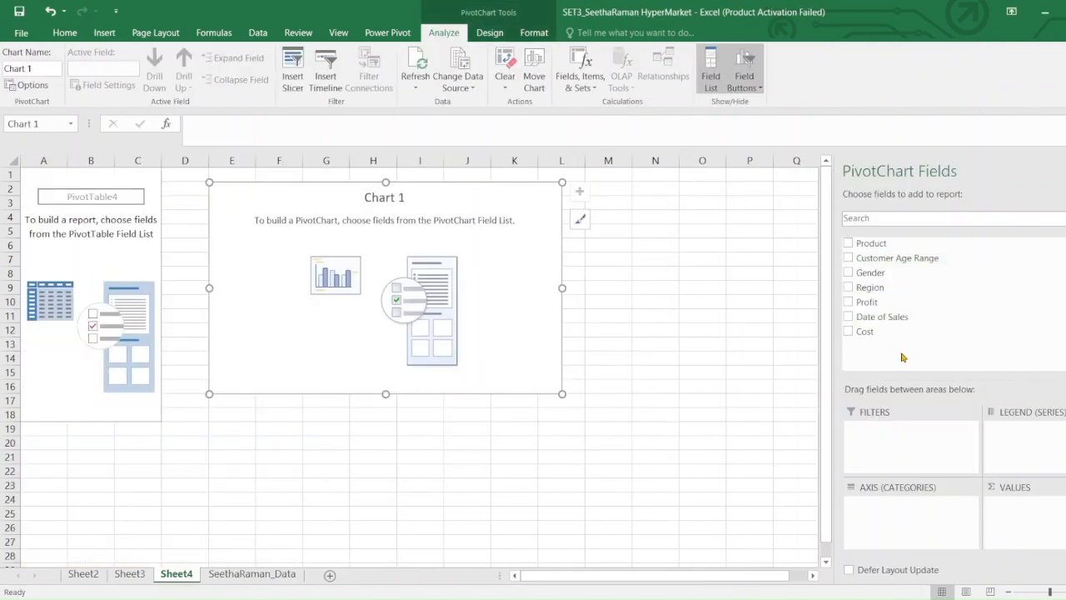
pyautogui.click(849, 274)
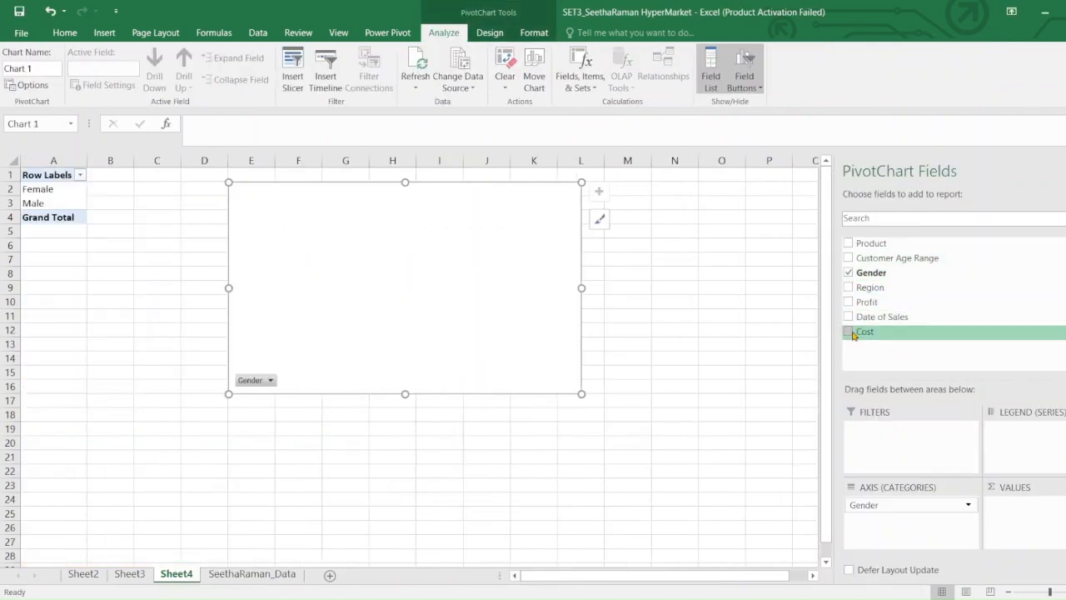
pyautogui.click(848, 304)
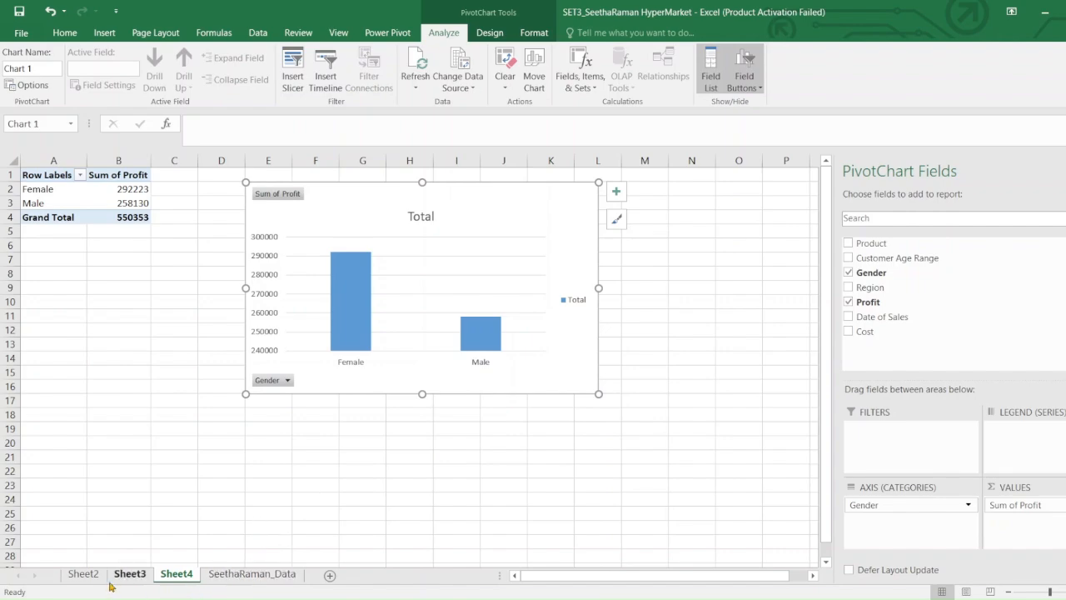
# Step: Create a PivotChart from the sales table on a new worksheet, showing the sum of Cost by Product
pyautogui.click(247, 574)
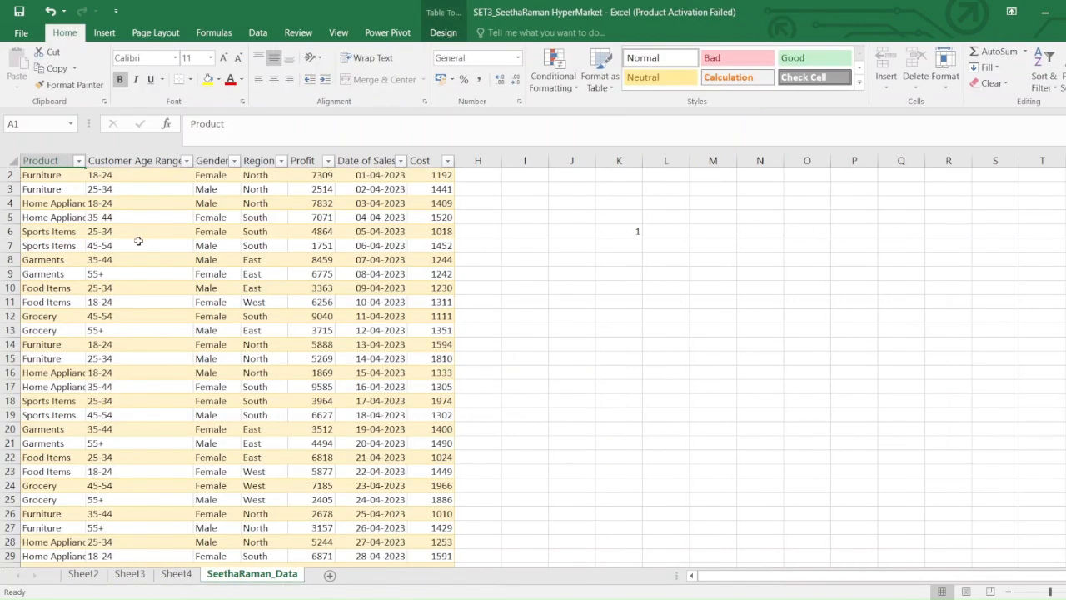
pyautogui.click(104, 32)
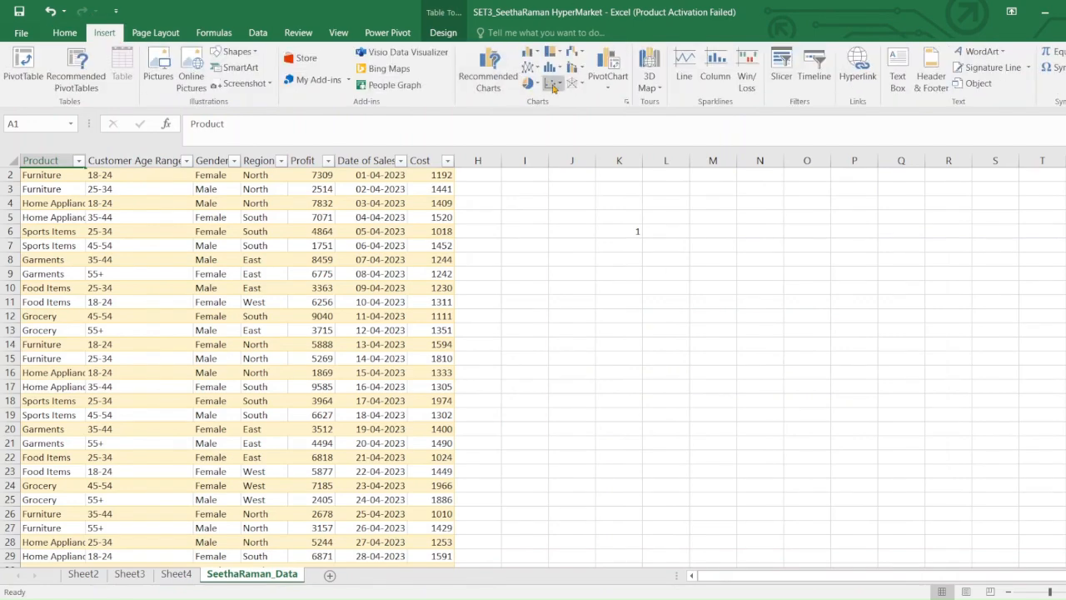
pyautogui.click(607, 82)
pyautogui.click(609, 106)
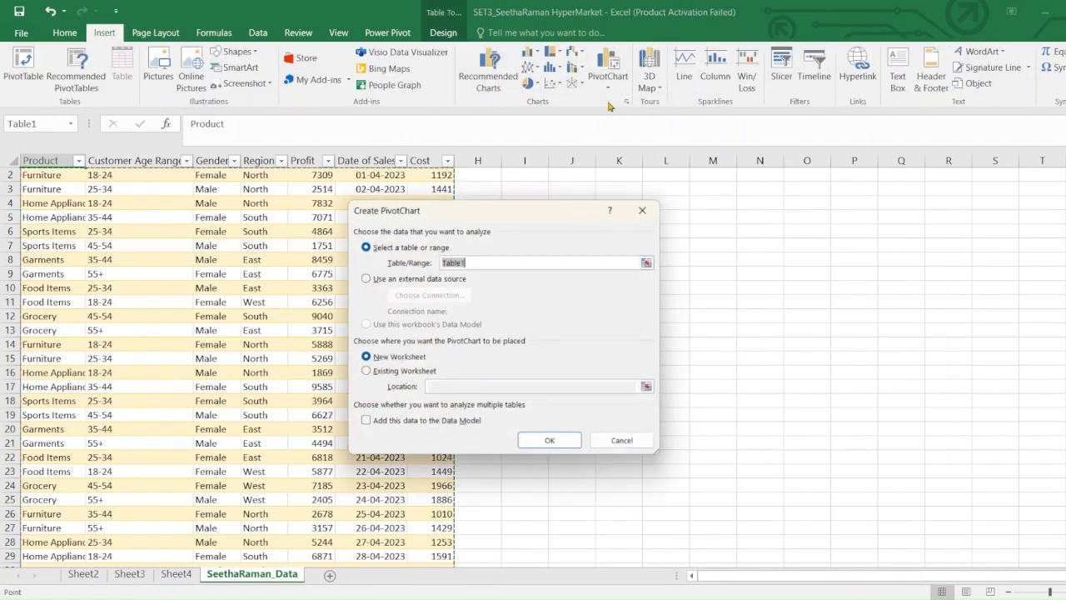
pyautogui.click(550, 437)
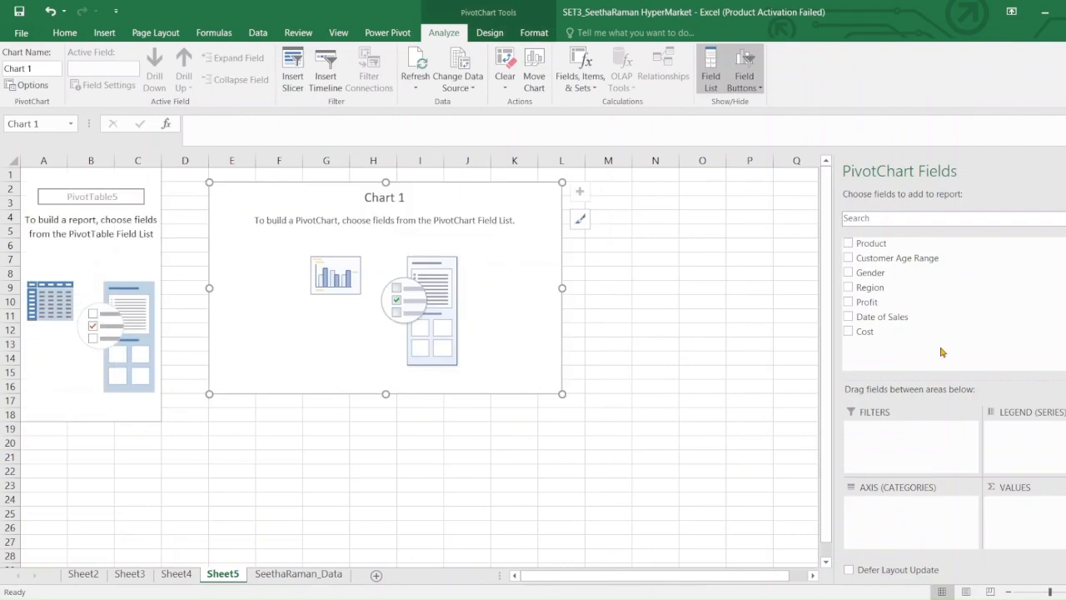
pyautogui.click(849, 288)
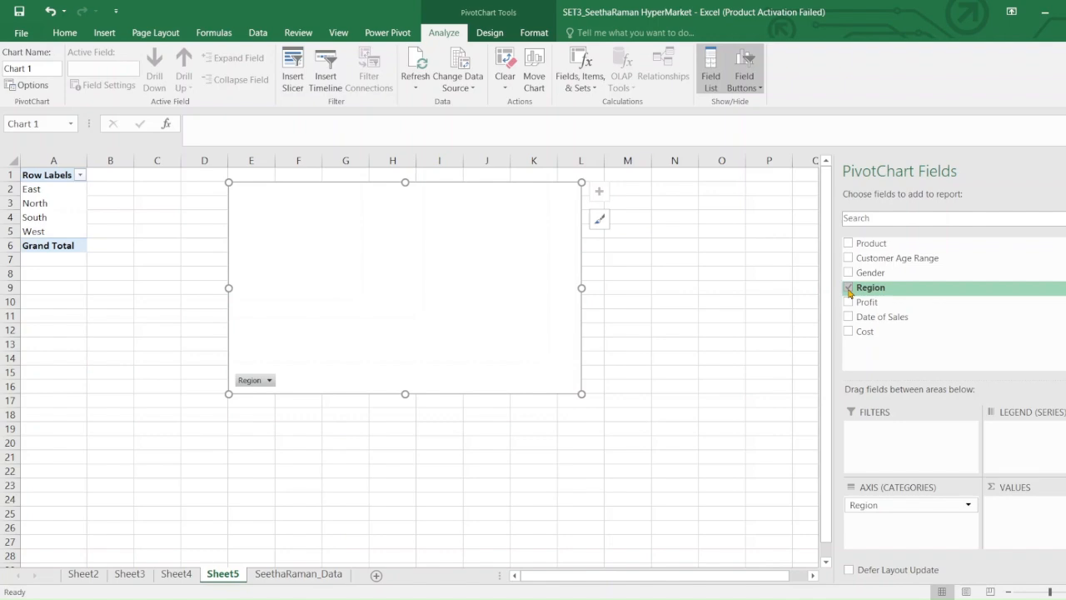
pyautogui.click(849, 288)
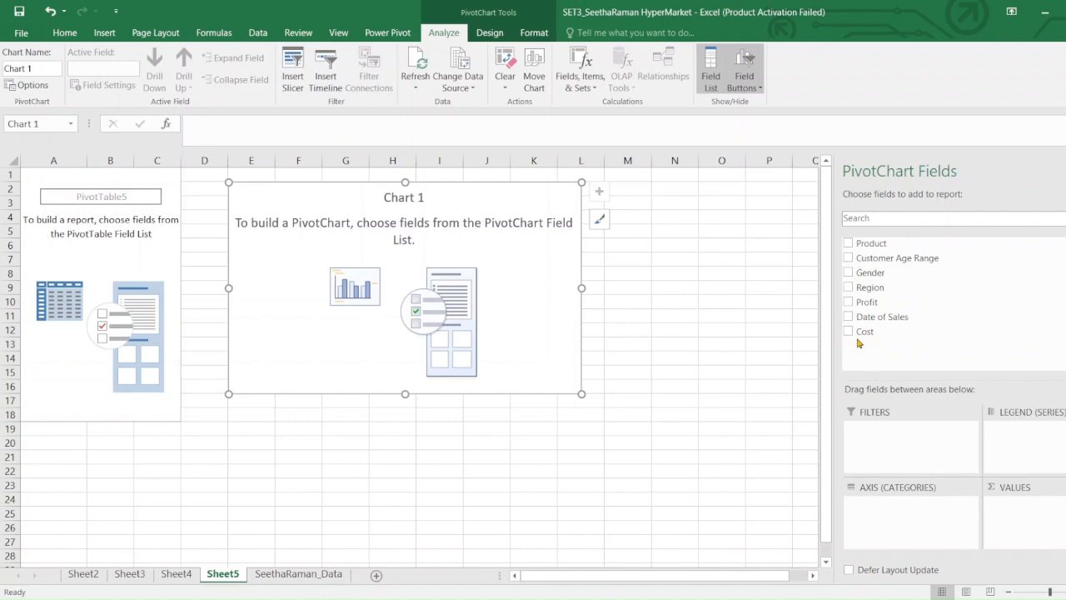
pyautogui.click(848, 243)
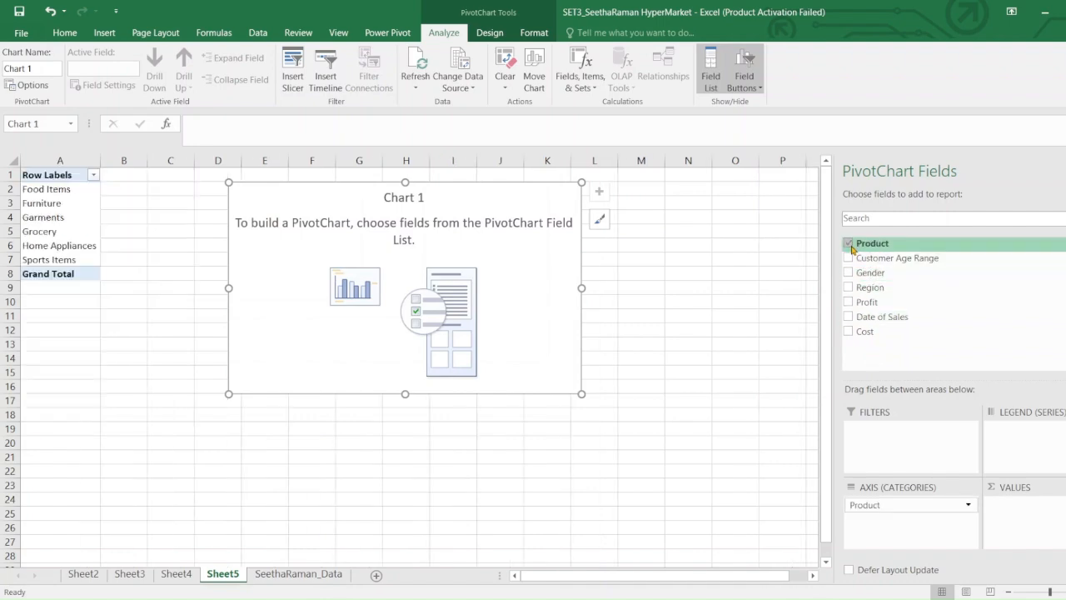
pyautogui.click(848, 332)
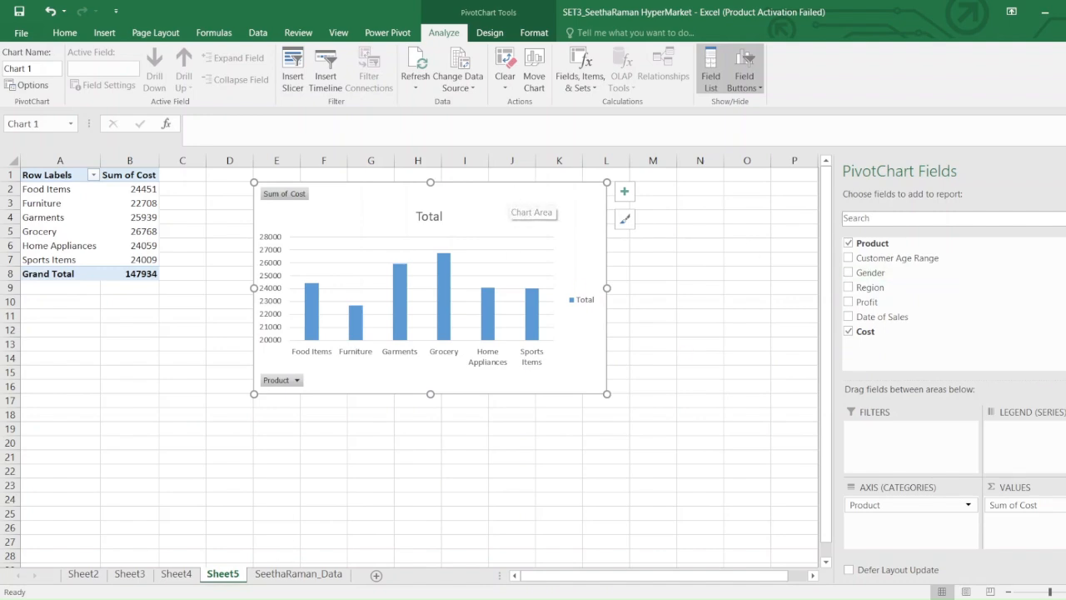
# Step: Rename Sheet2, which holds the profit by product chart, as PRODUCT
pyautogui.click(83, 575)
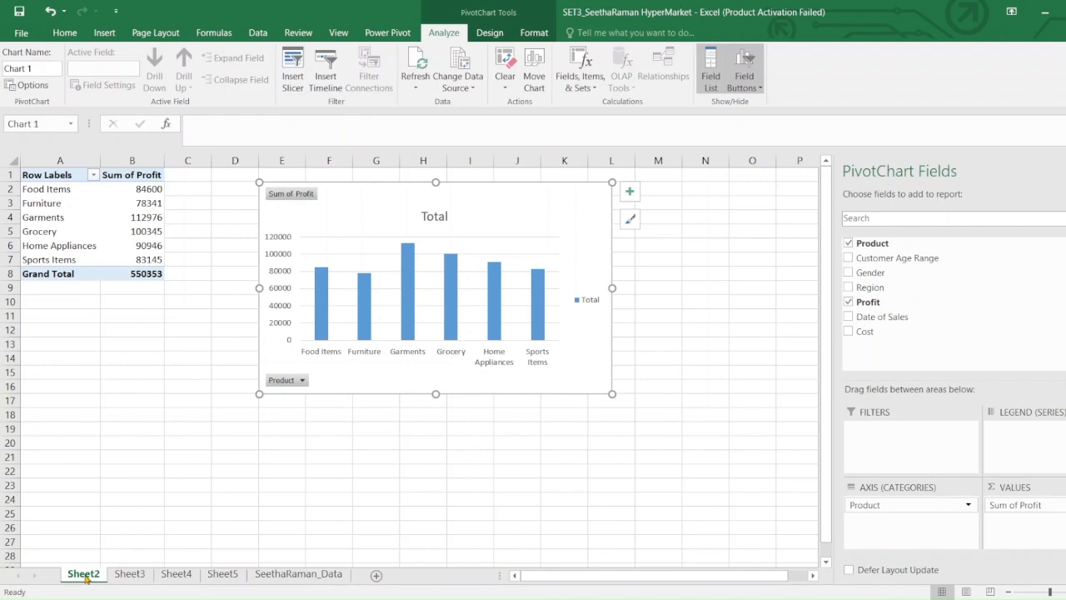
pyautogui.rightClick(84, 574)
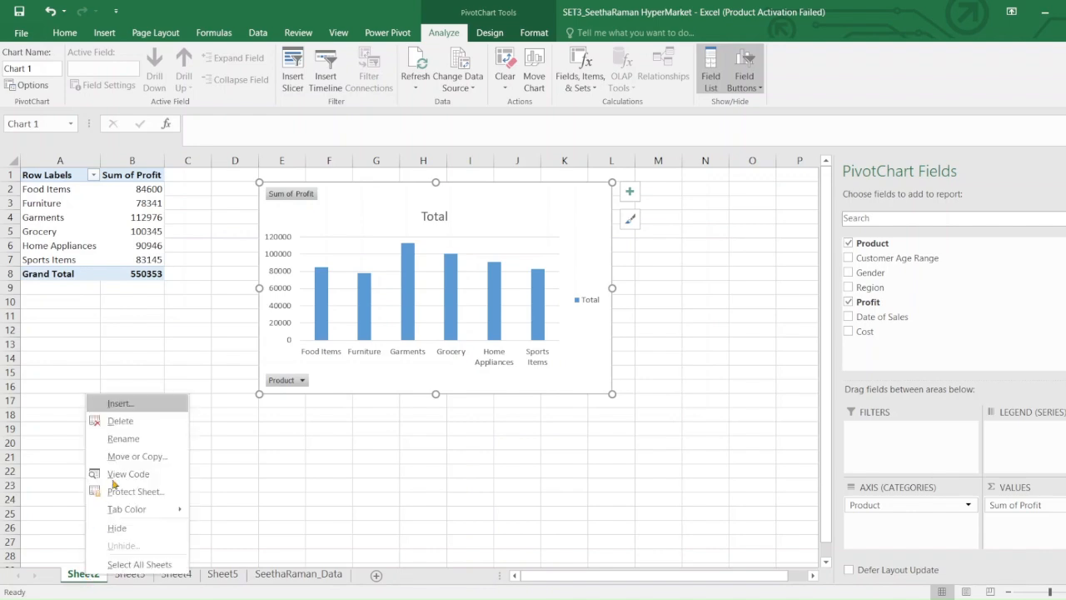
pyautogui.click(123, 438)
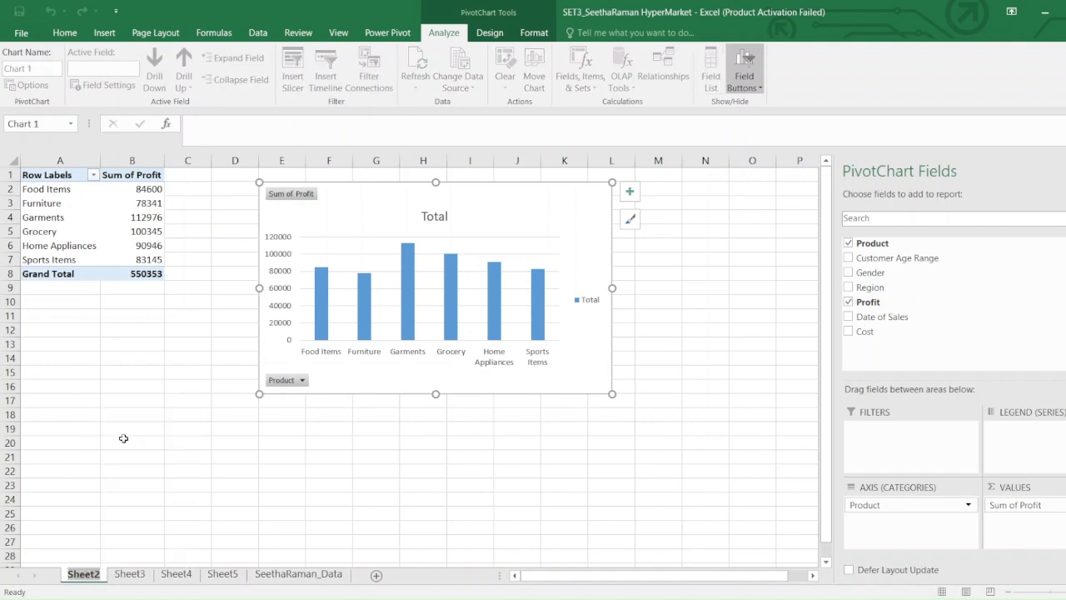
pyautogui.write('PRO')
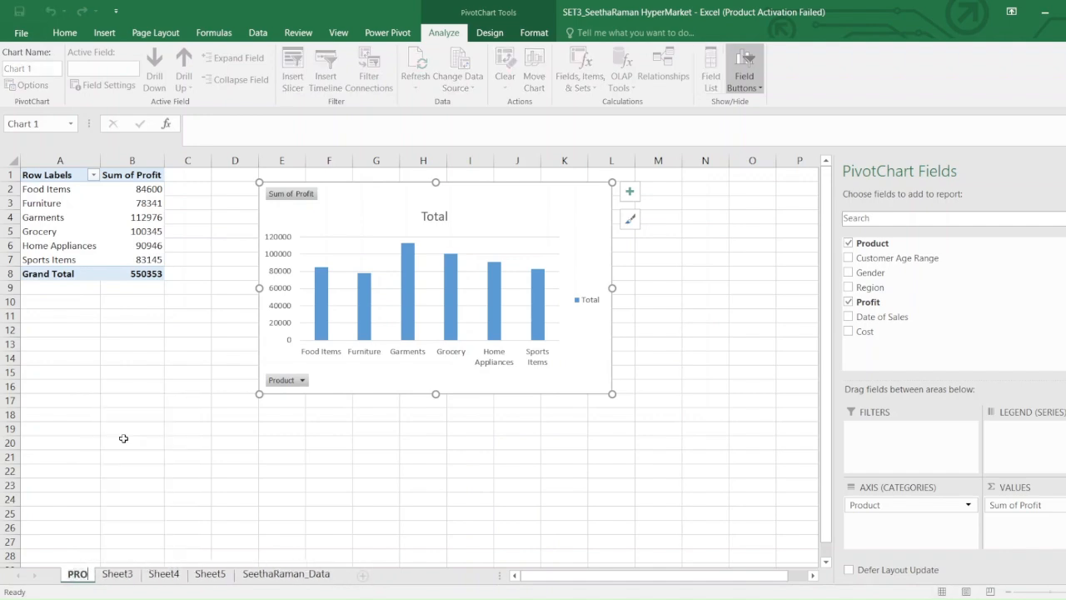
pyautogui.write('DUCT')
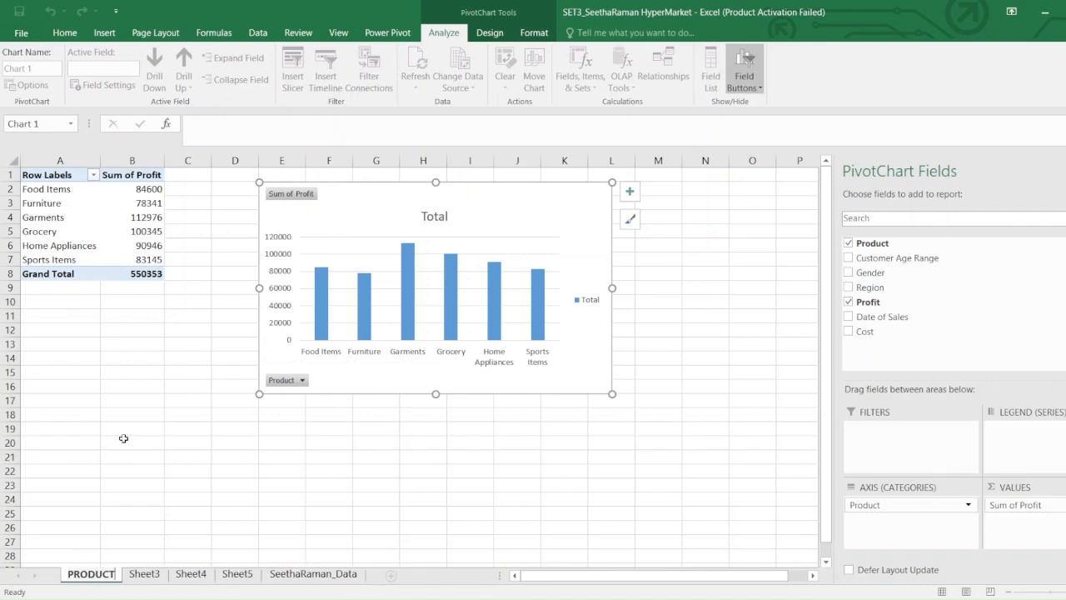
# Step: Rename Sheet3, which holds the profit by customer age range chart, as AGE
pyautogui.click(145, 574)
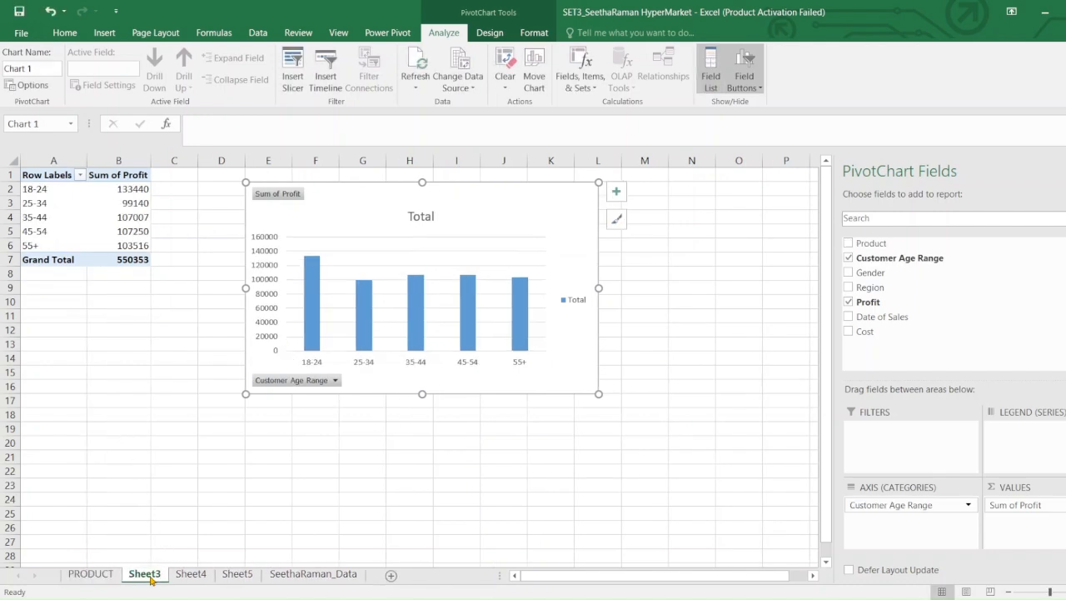
pyautogui.rightClick(151, 578)
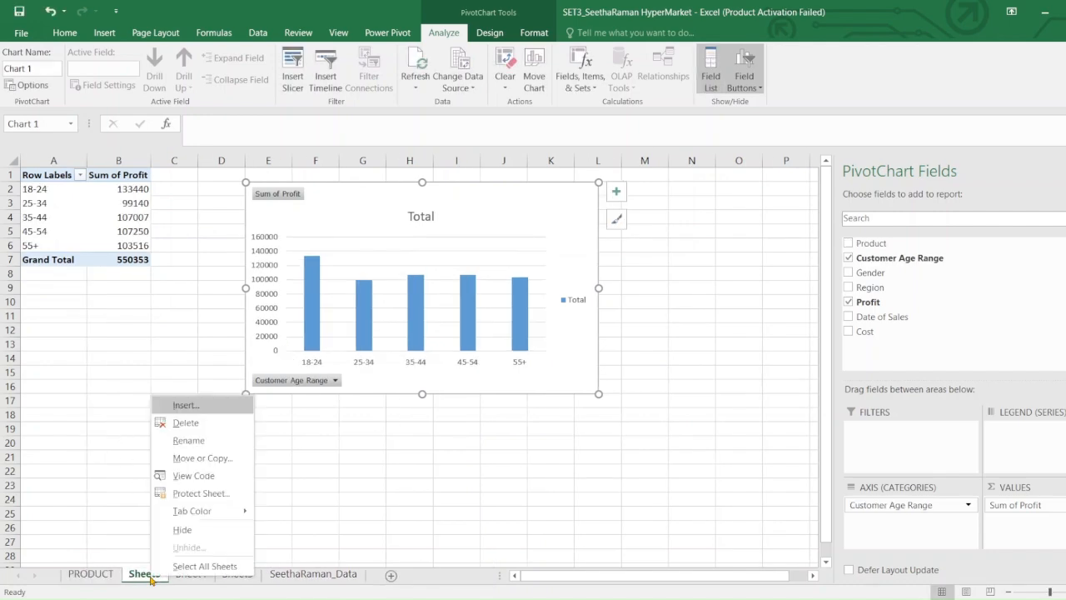
pyautogui.click(188, 441)
pyautogui.write('AGE')
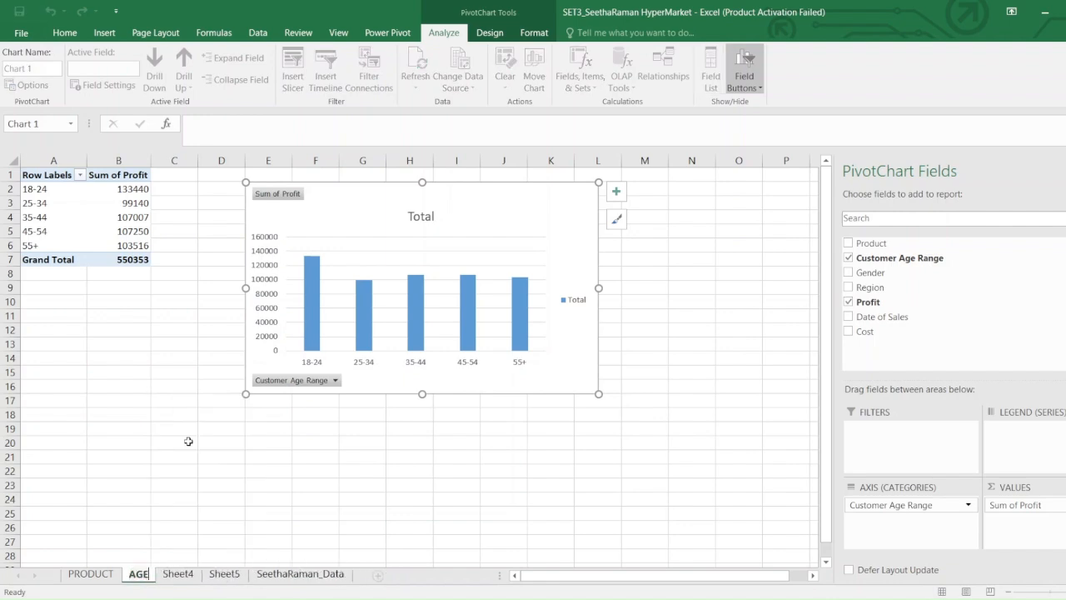
# Step: Rename Sheet4, which holds the profit by gender chart, as GENDER
pyautogui.click(181, 575)
pyautogui.rightClick(187, 577)
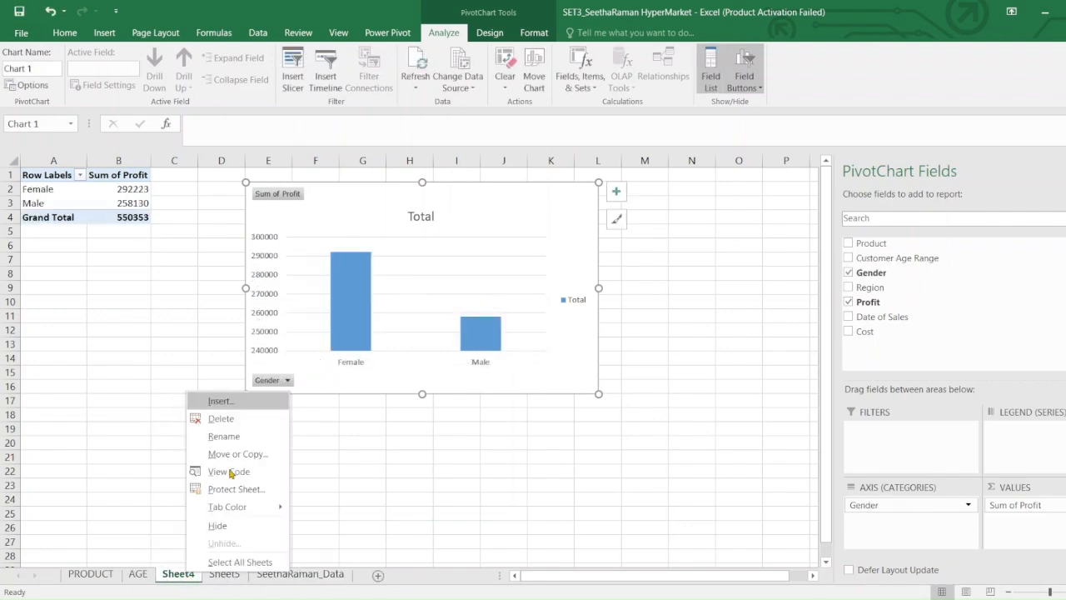
pyautogui.click(223, 436)
pyautogui.write('GENDER')
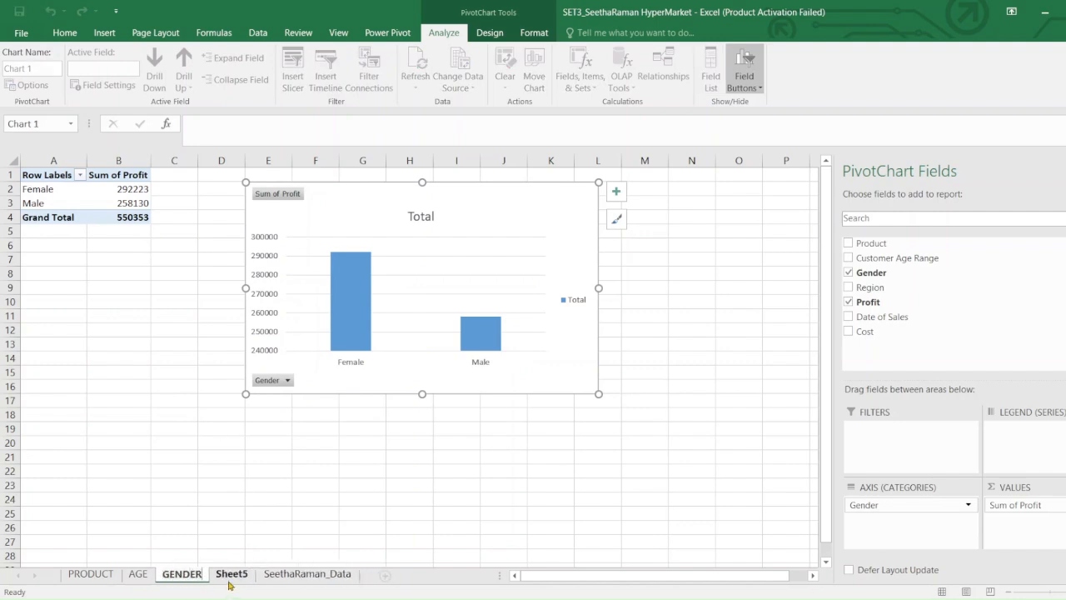
# Step: Rename Sheet5, which holds the cost by product chart, as COST-PRODUCT
pyautogui.click(231, 575)
pyautogui.rightClick(231, 575)
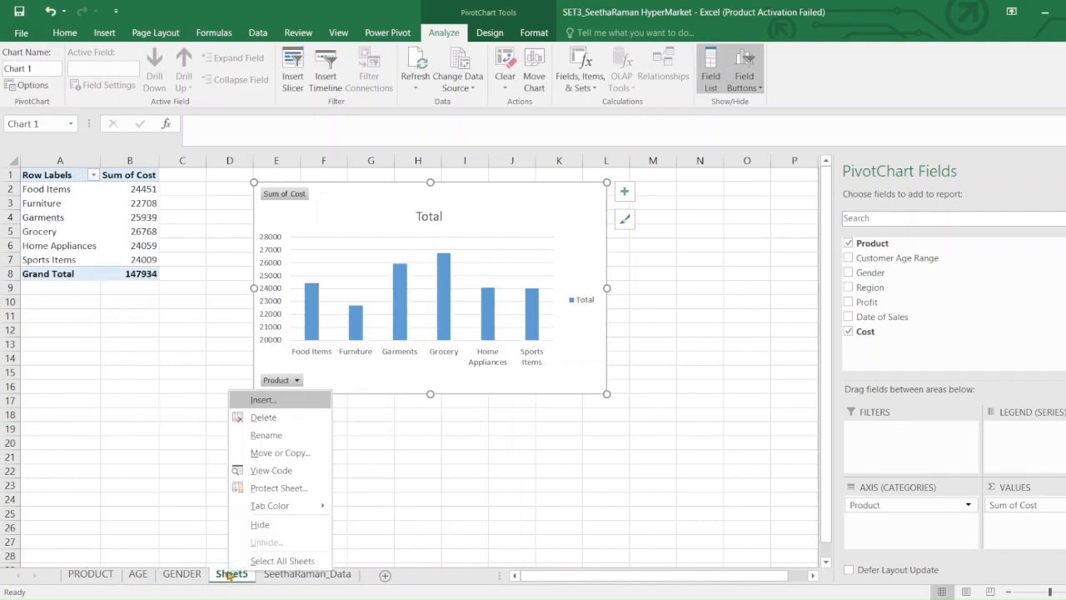
pyautogui.click(272, 434)
pyautogui.write('C')
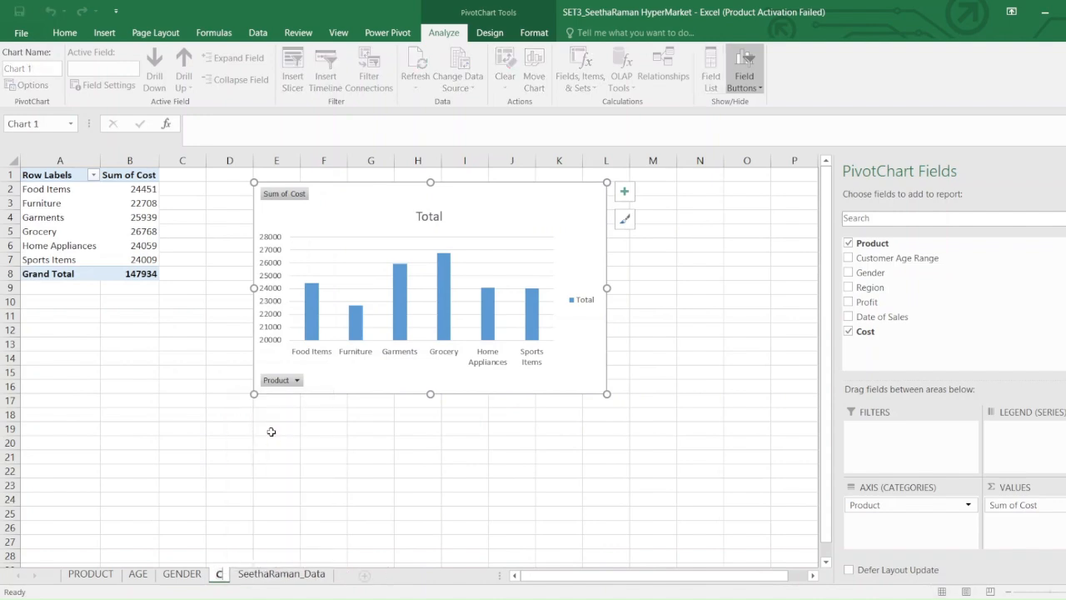
pyautogui.write('OST-PRODUCT')
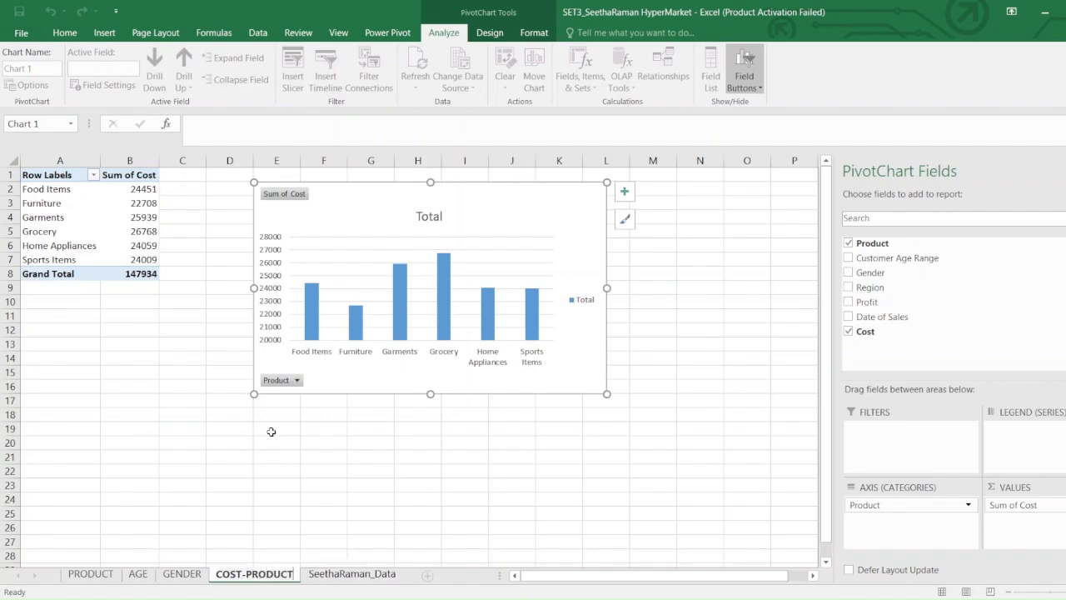
# Step: Add a blank worksheet after the sales data sheet and name it DASHBOARD
pyautogui.click(337, 575)
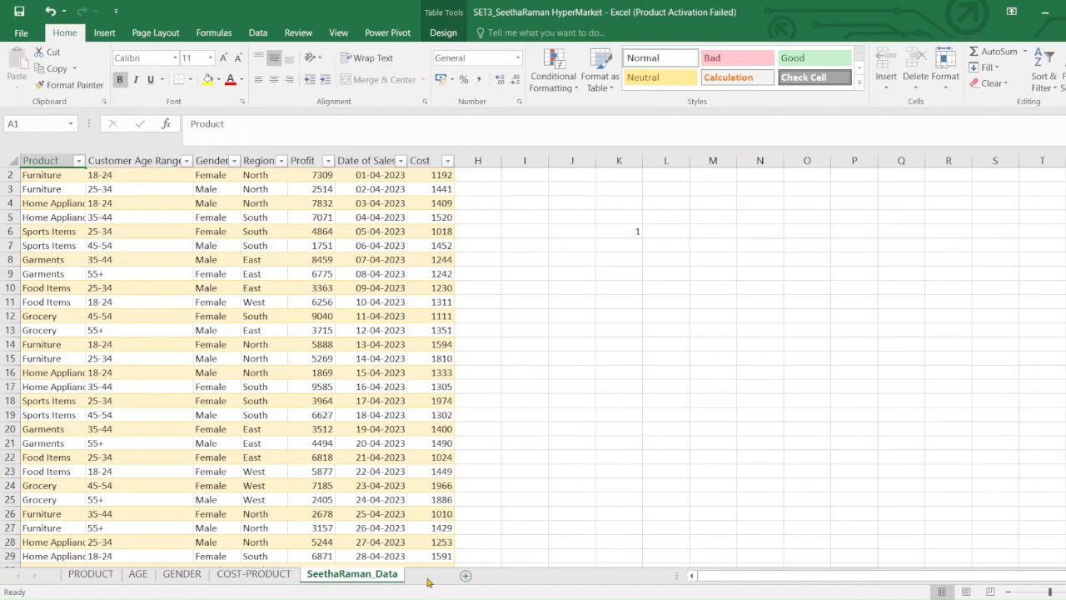
pyautogui.click(429, 575)
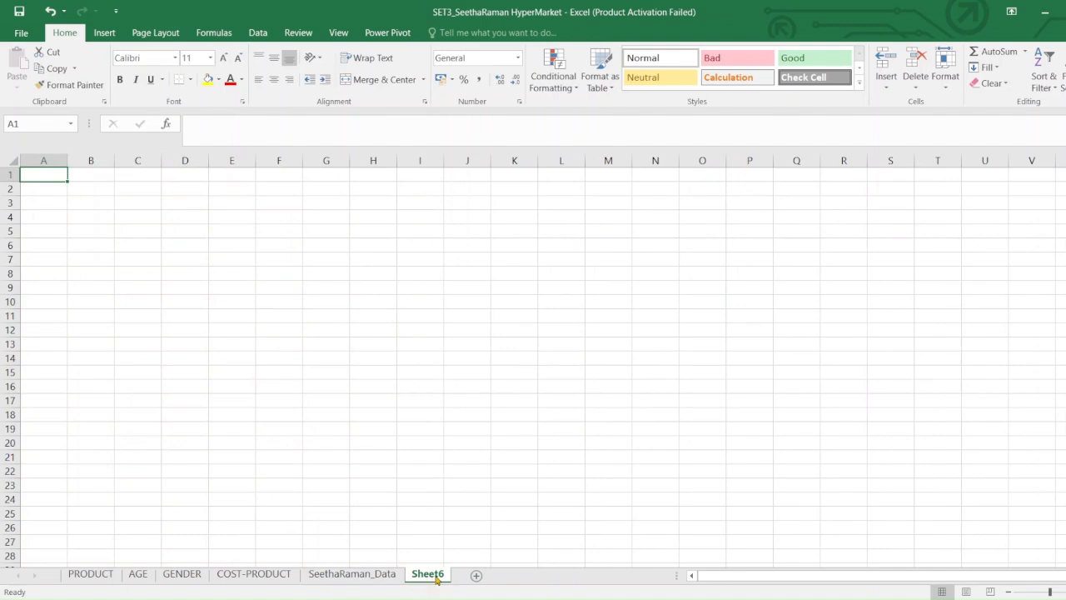
pyautogui.rightClick(435, 576)
pyautogui.click(454, 438)
pyautogui.write('D')
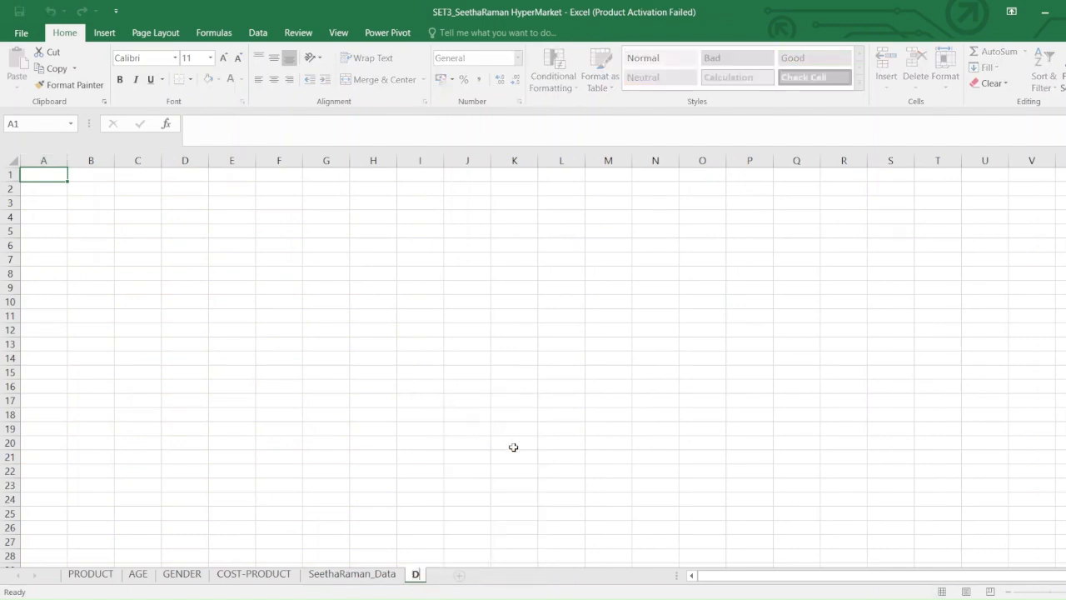
pyautogui.write('ASHBOARD')
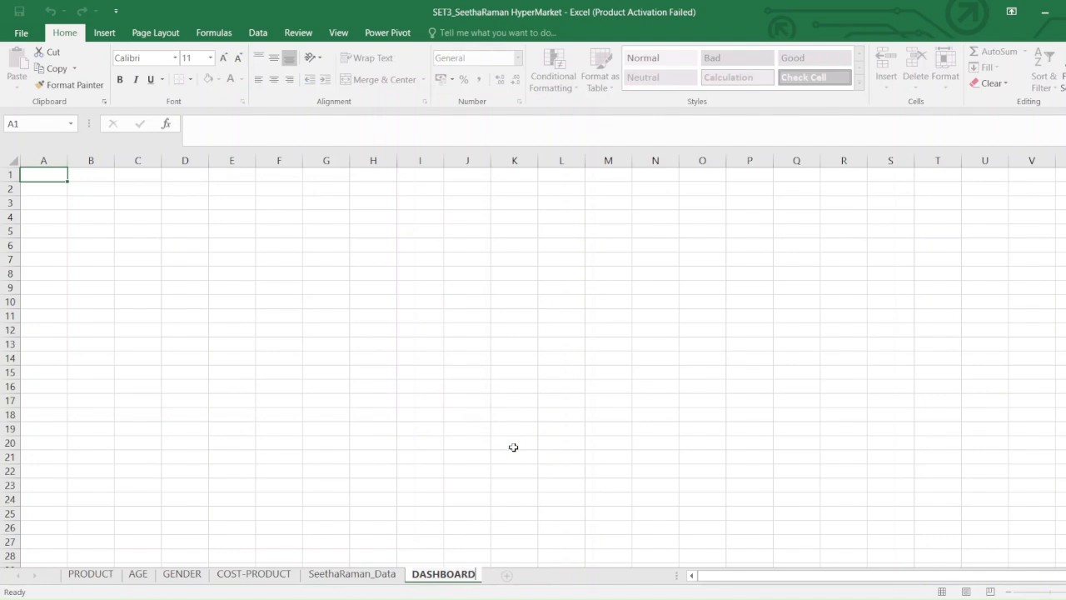
# Step: Hide the gridlines on the DASHBOARD worksheet
pyautogui.click(38, 175)
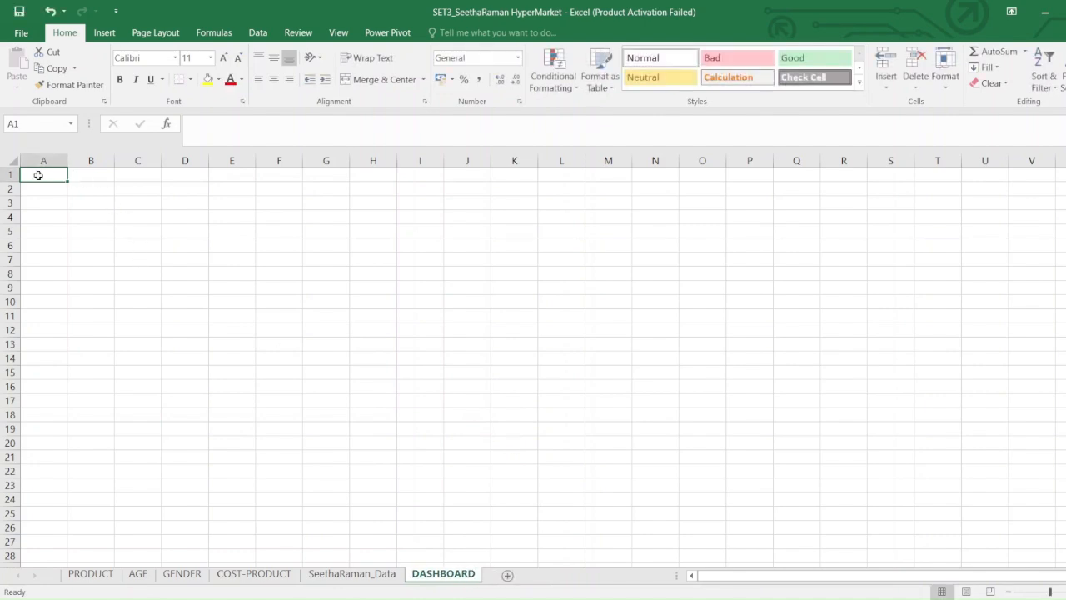
pyautogui.click(104, 33)
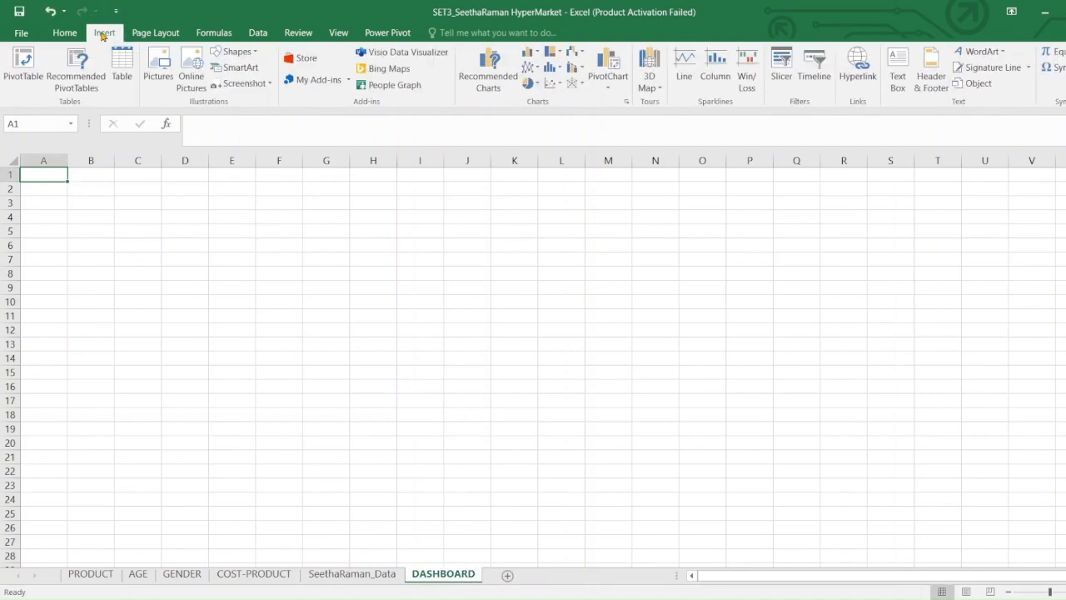
pyautogui.click(337, 35)
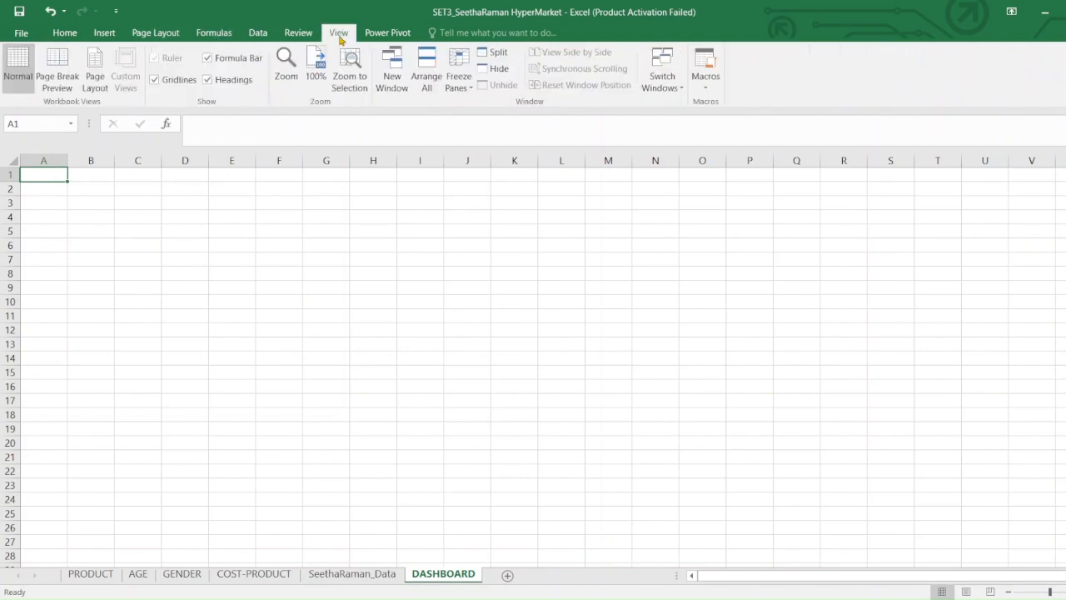
pyautogui.click(154, 80)
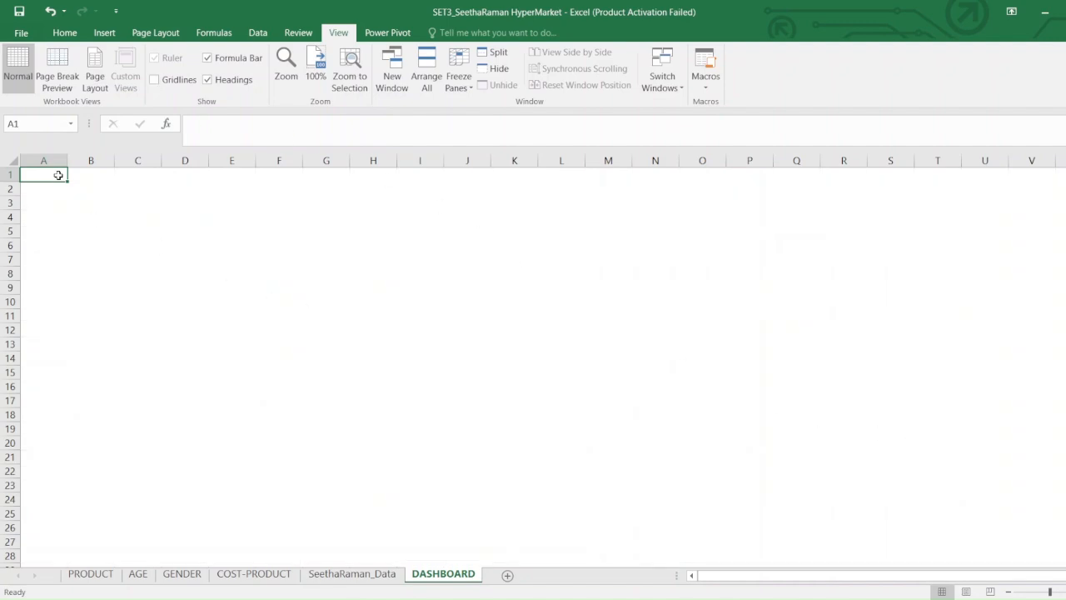
# Step: Enter the title DASHBOARD in cell A1 of the DASHBOARD worksheet
pyautogui.write('D')
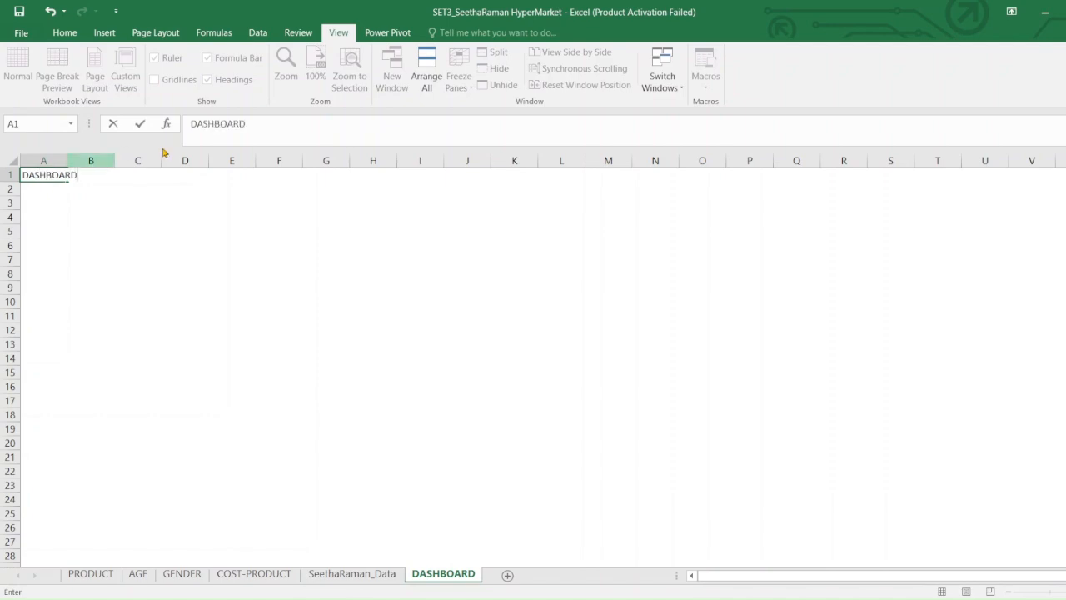
pyautogui.write('ASHBOARD')
pyautogui.click(155, 254)
# Step: Merge and center the title across rows 1 to 3 from cell A1 over the sheet's visible width, and fill it light green
pyautogui.moveTo(43, 178); pyautogui.dragTo(1064, 204)
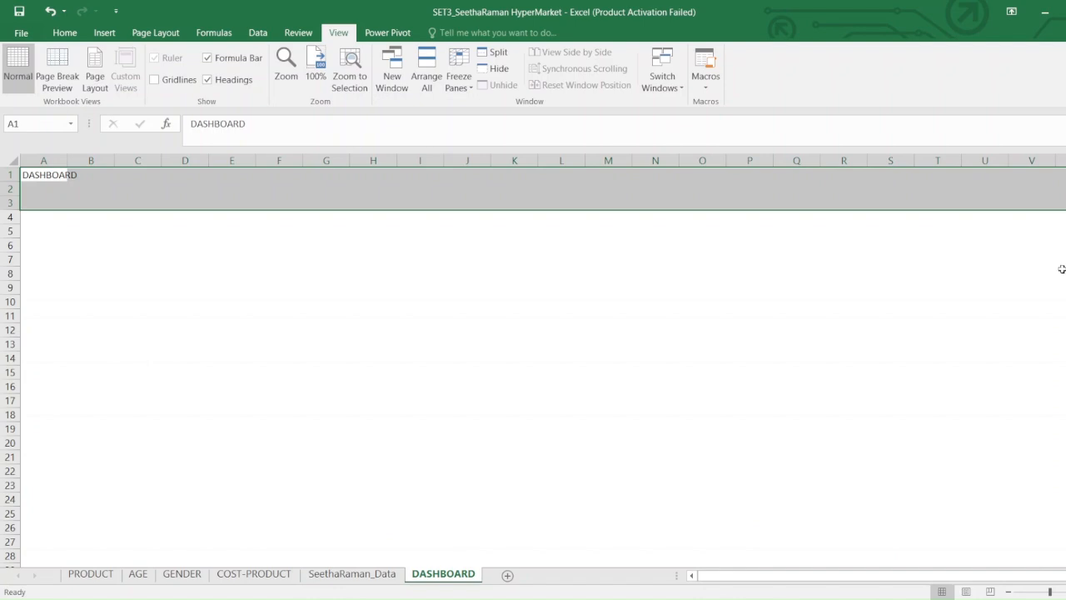
pyautogui.click(67, 32)
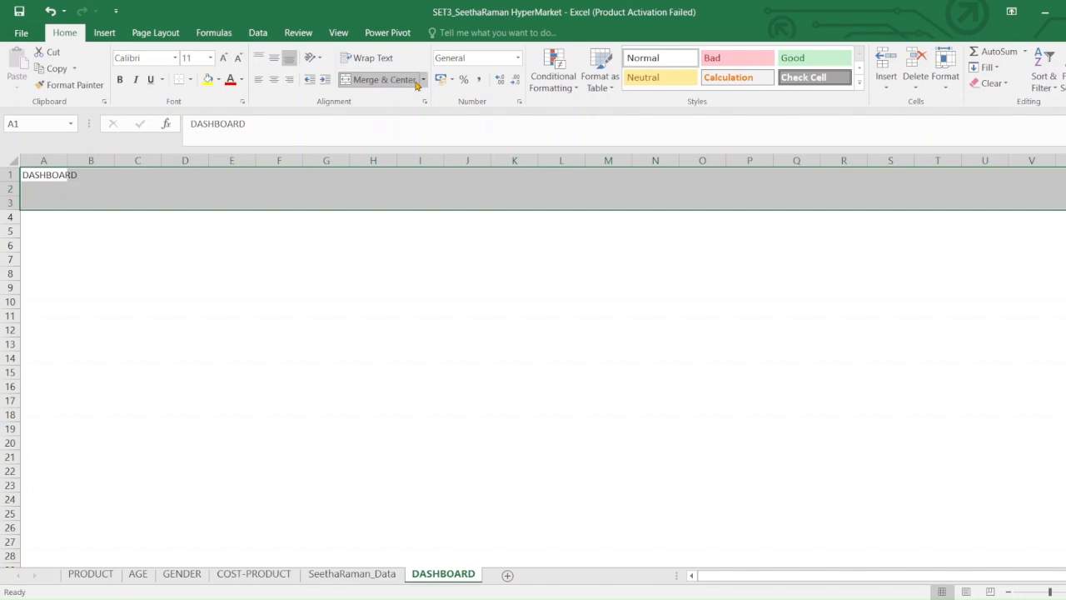
pyautogui.click(383, 79)
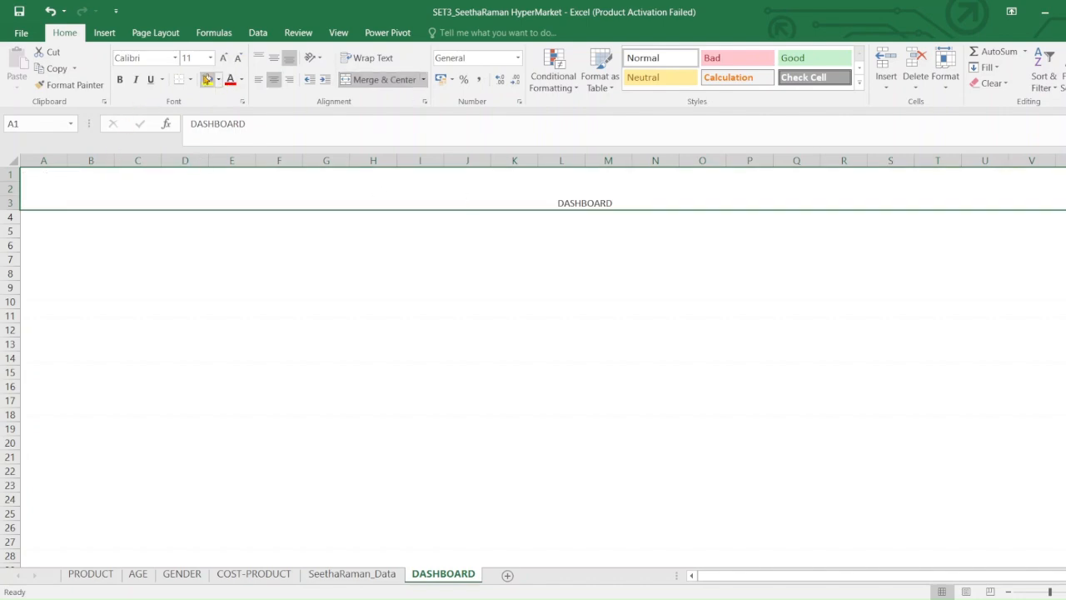
pyautogui.click(219, 80)
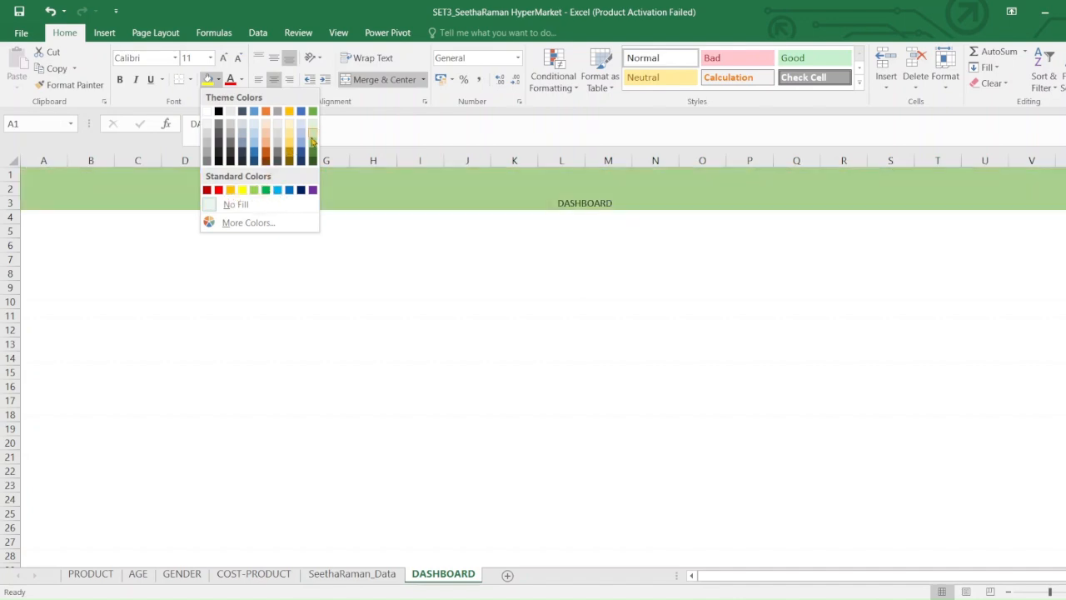
pyautogui.click(313, 146)
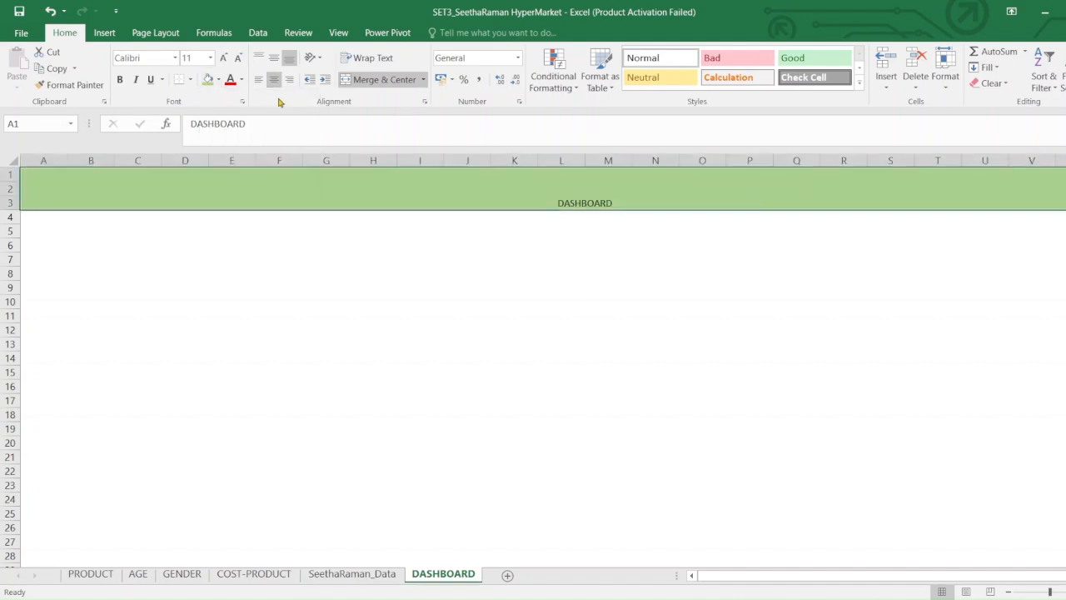
# Step: Fill the merged DASHBOARD title with light gold and format its text in Arial Rounded MT Bold, size 36
pyautogui.click(218, 80)
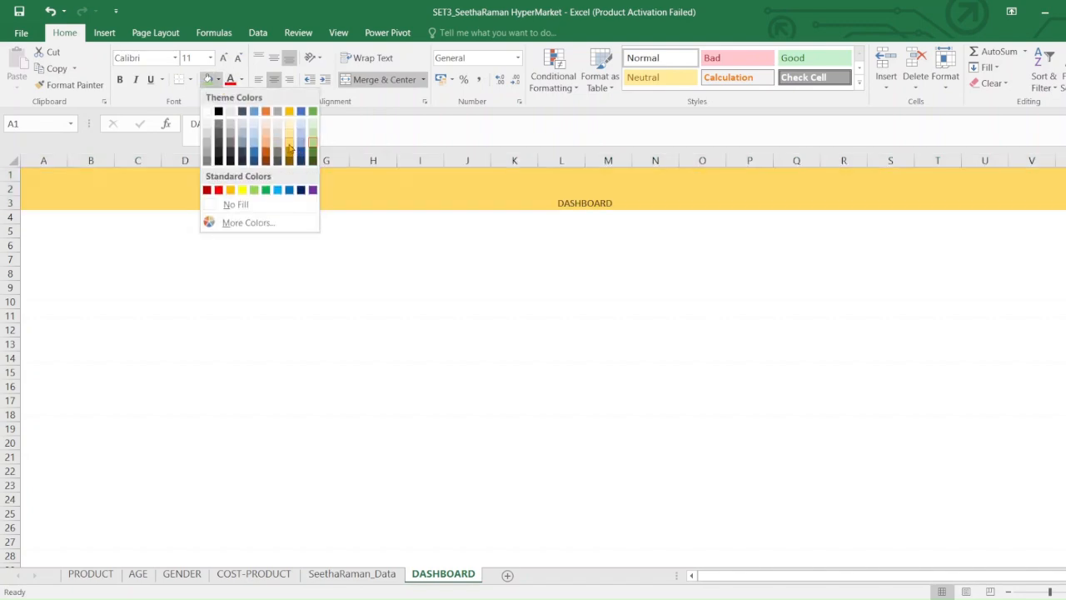
pyautogui.click(290, 147)
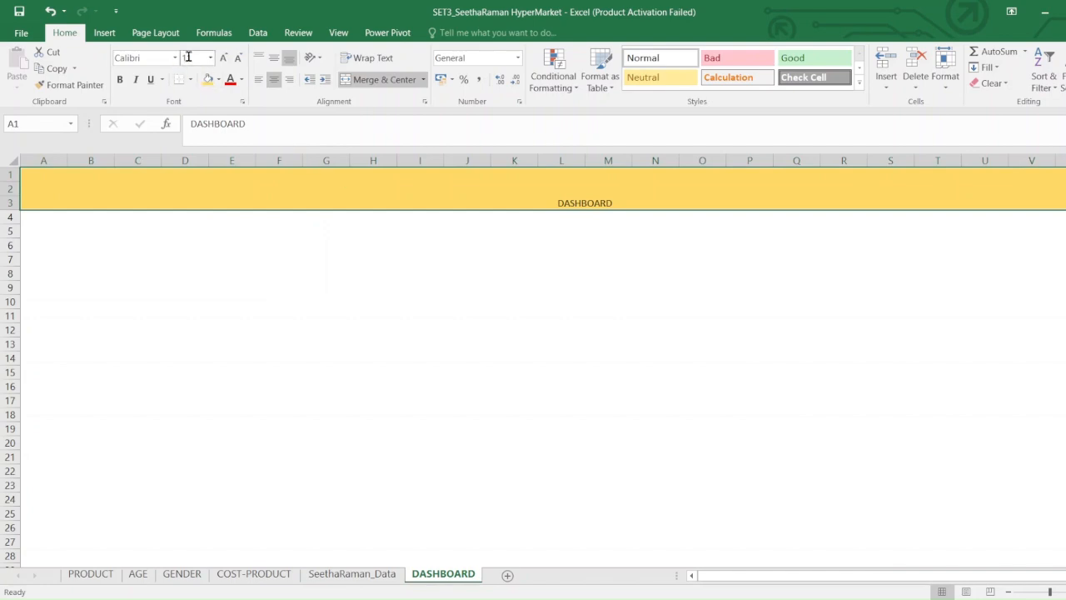
pyautogui.click(174, 59)
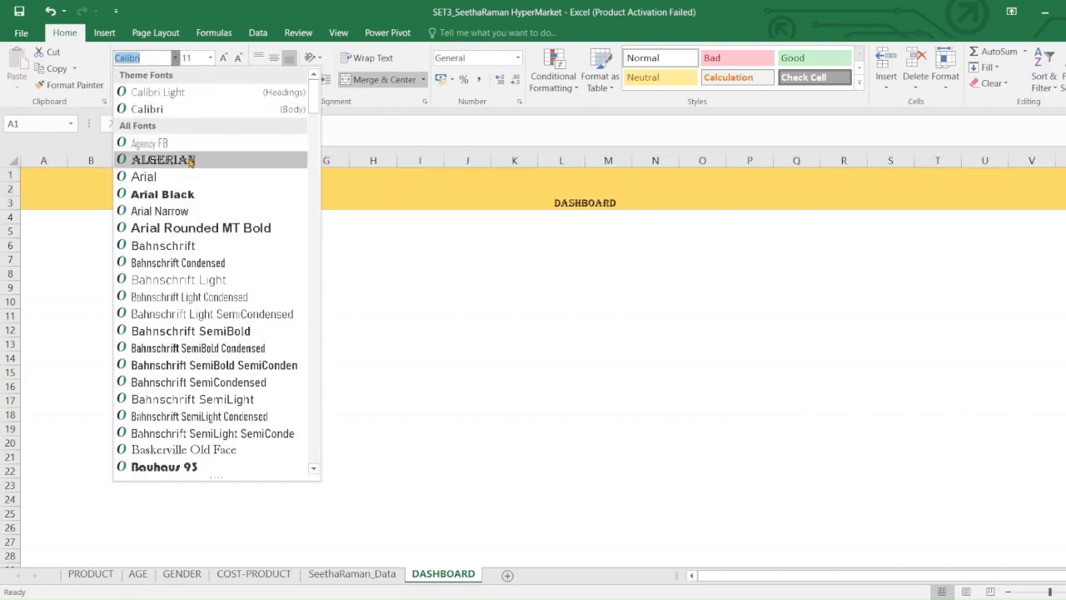
pyautogui.click(203, 228)
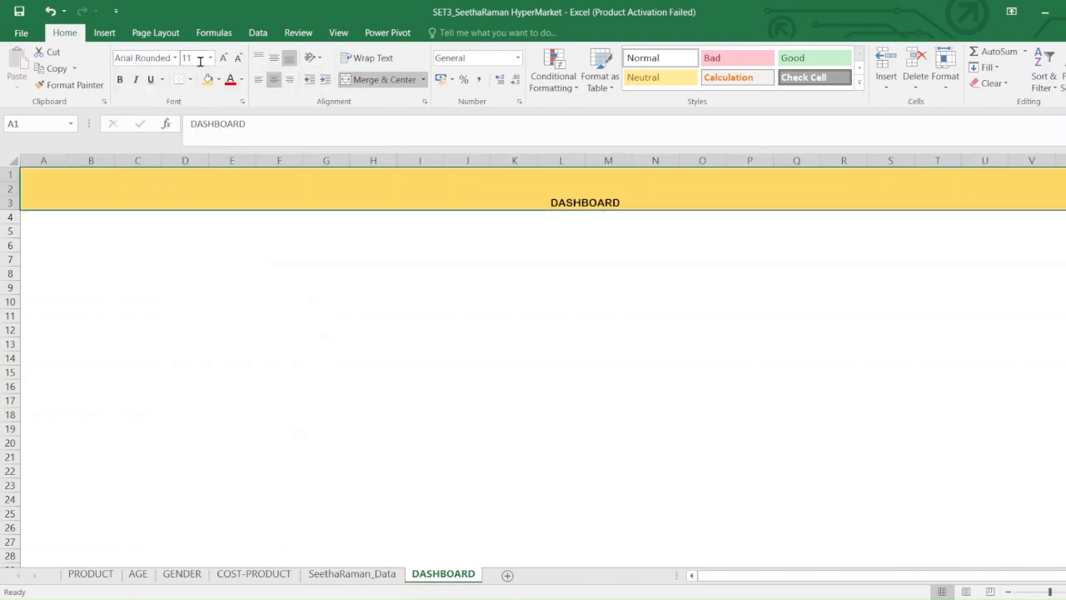
pyautogui.click(210, 57)
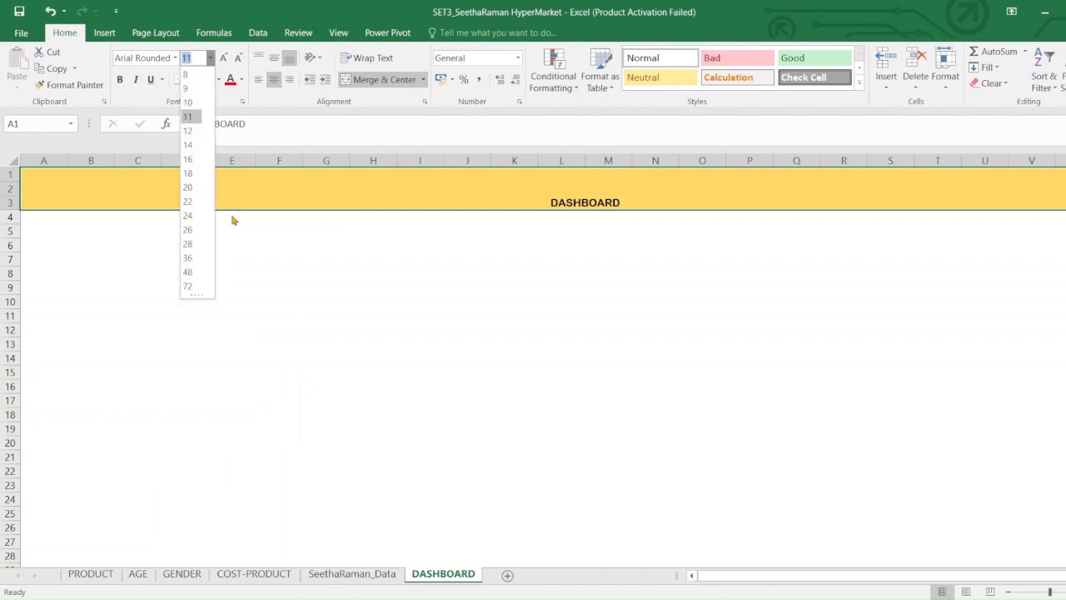
pyautogui.click(188, 258)
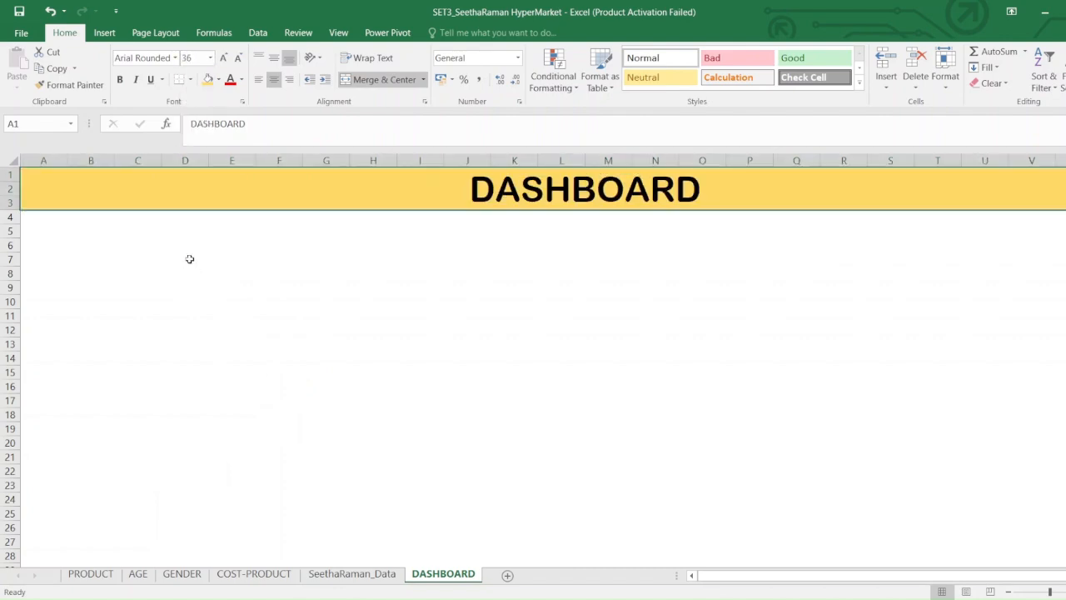
pyautogui.click(67, 228)
pyautogui.click(43, 215)
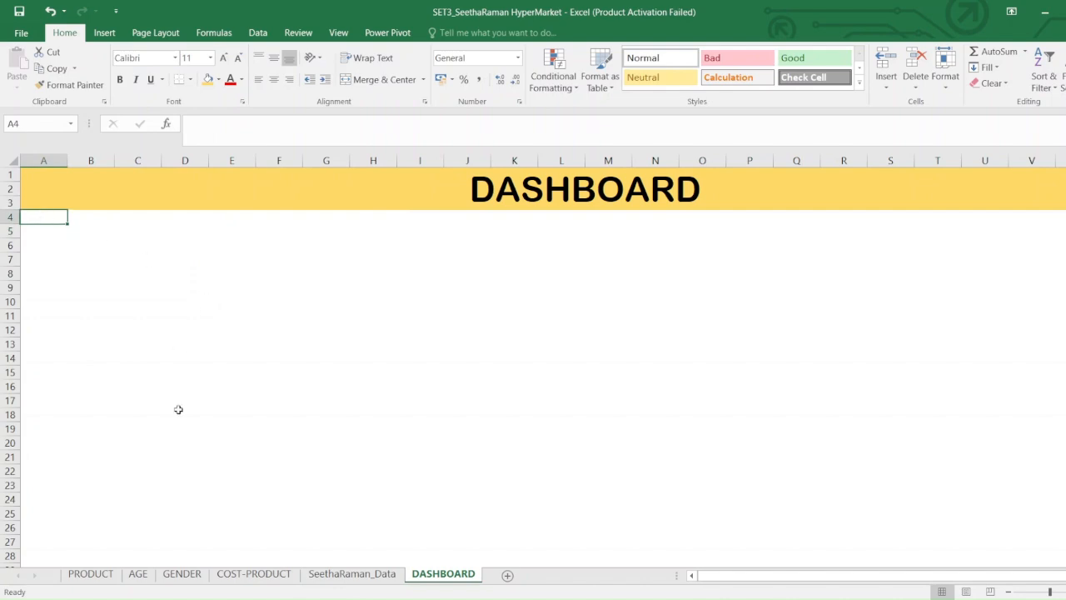
# Step: Copy the profit-by-product PivotChart from the PRODUCT sheet and paste it at cell D4 of the DASHBOARD sheet
pyautogui.click(86, 575)
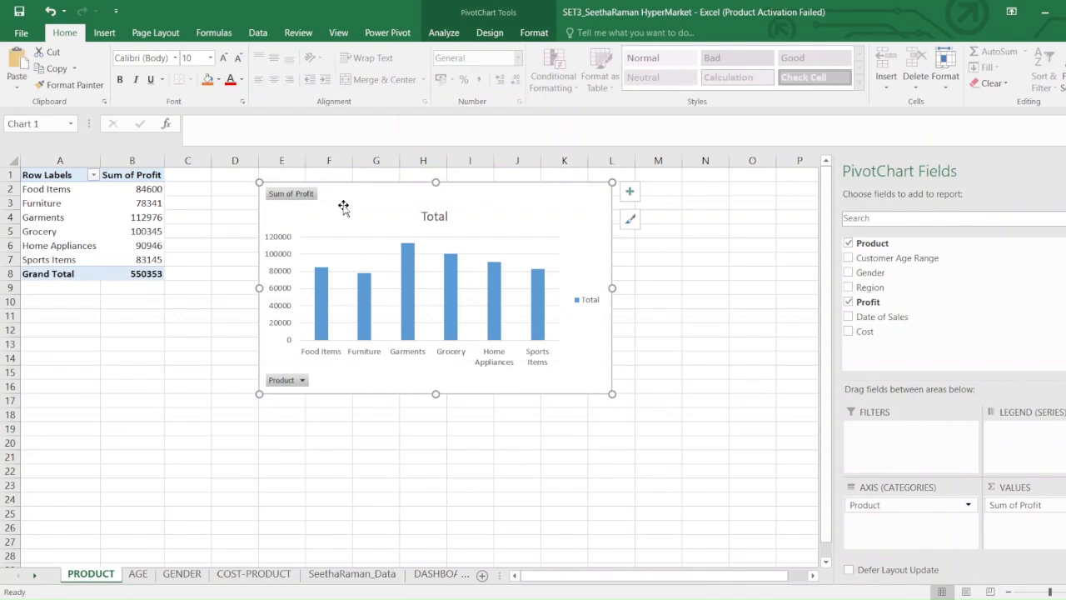
pyautogui.click(433, 574)
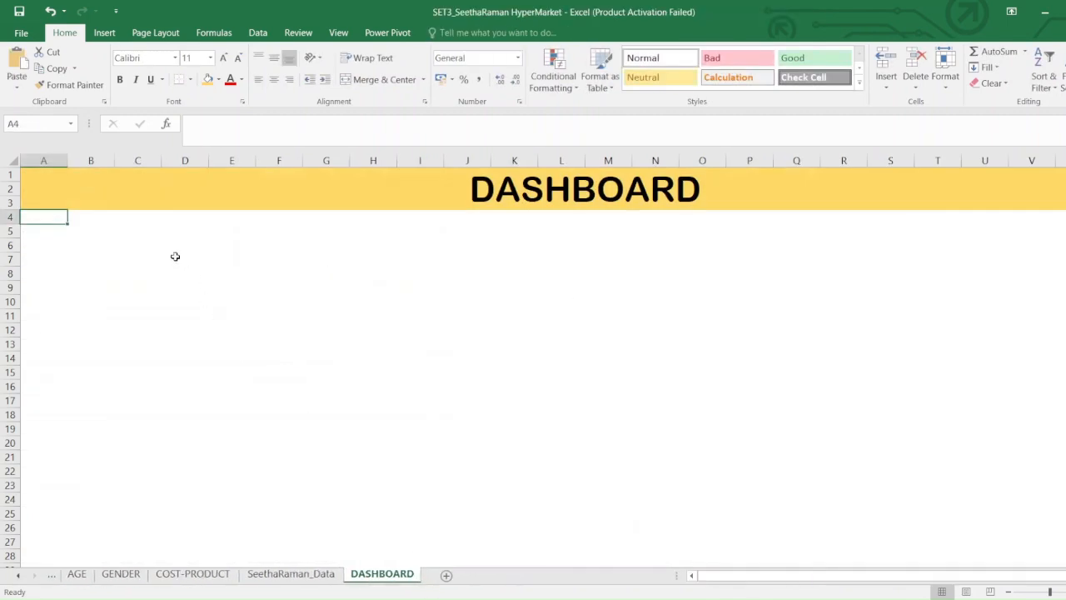
pyautogui.click(104, 221)
pyautogui.click(184, 221)
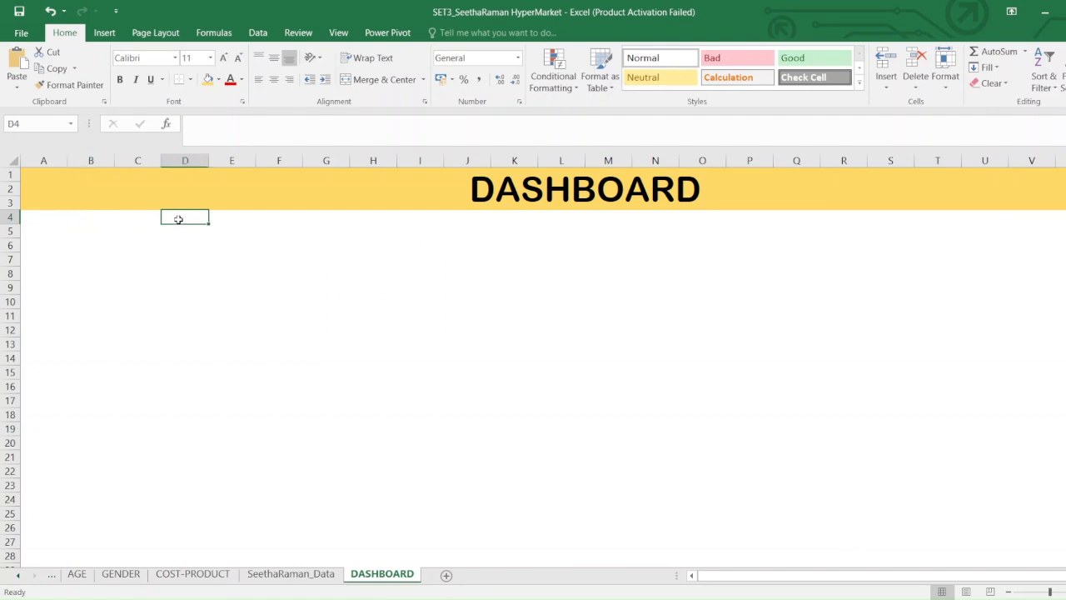
pyautogui.rightClick(184, 222)
pyautogui.click(207, 283)
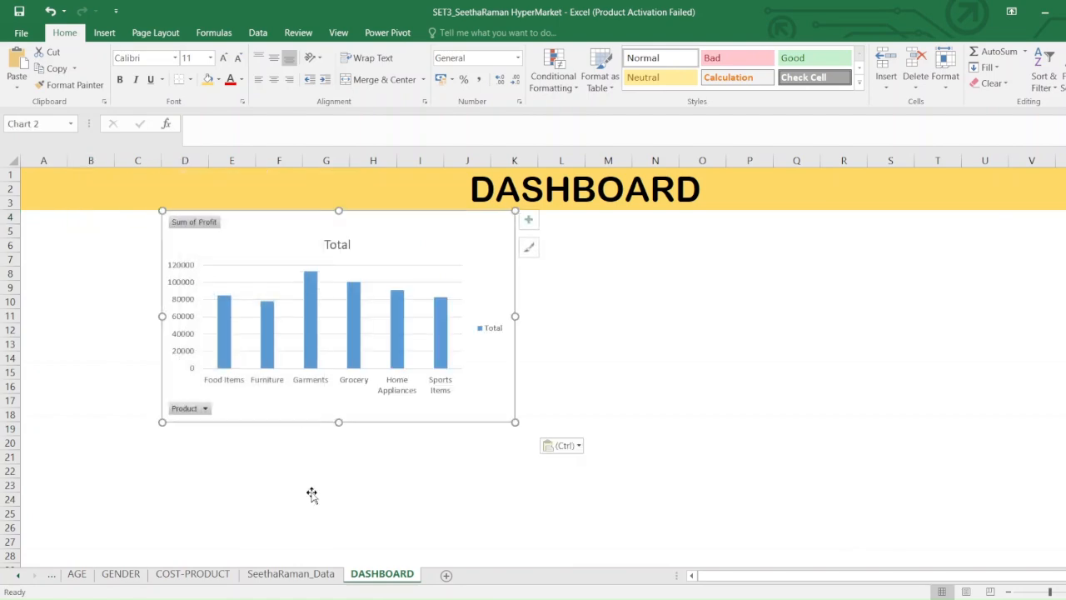
# Step: Copy the profit-by-age-range PivotChart from the AGE sheet to cell L4 of the DASHBOARD sheet
pyautogui.click(15, 576)
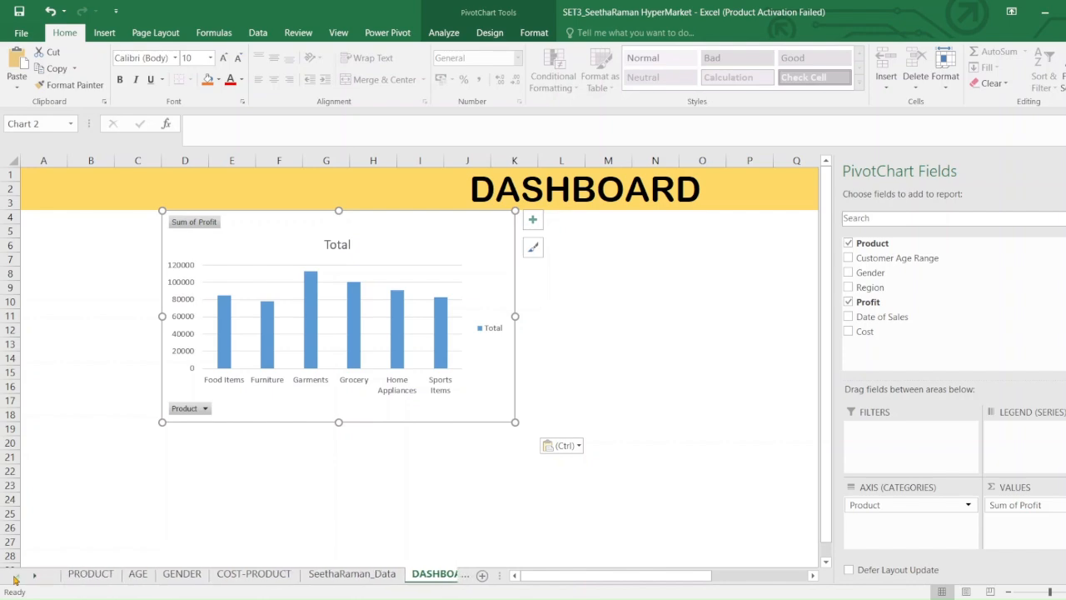
pyautogui.click(89, 574)
pyautogui.click(138, 577)
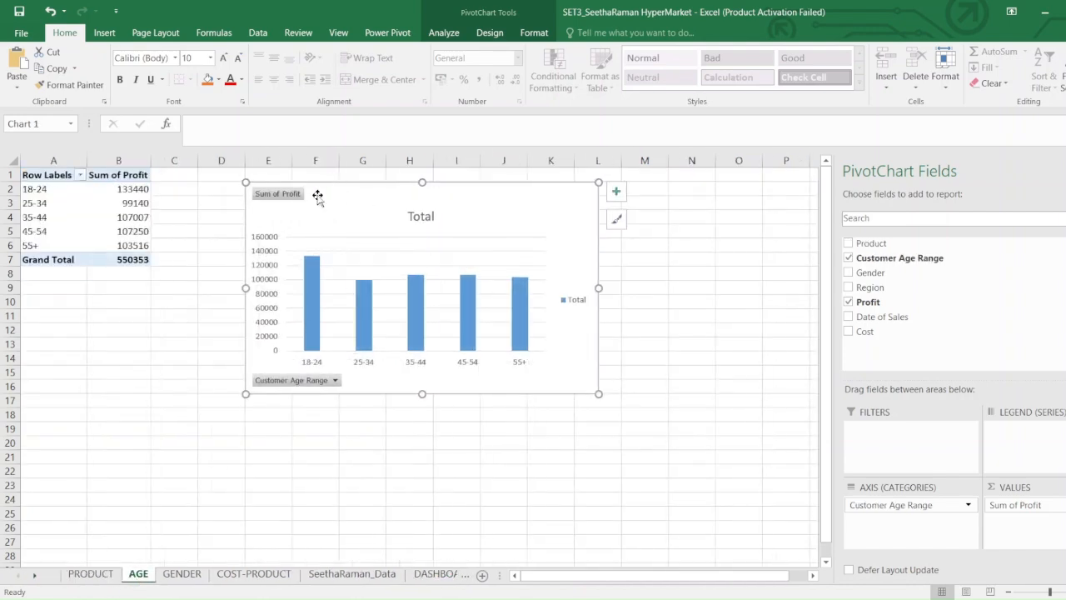
pyautogui.click(441, 575)
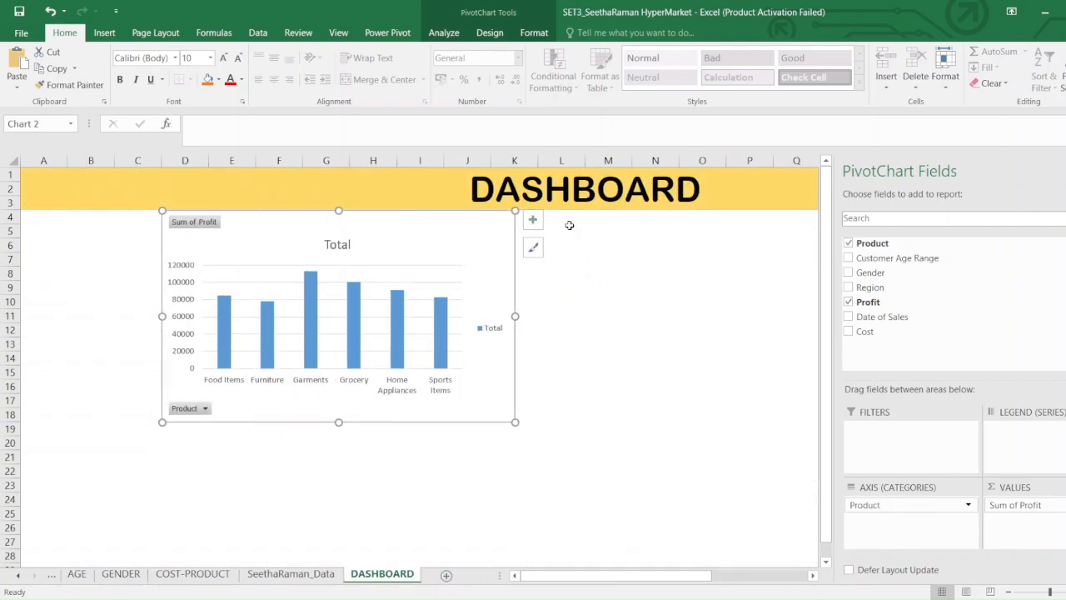
pyautogui.click(568, 225)
pyautogui.hotkey('ctrl', 'v')
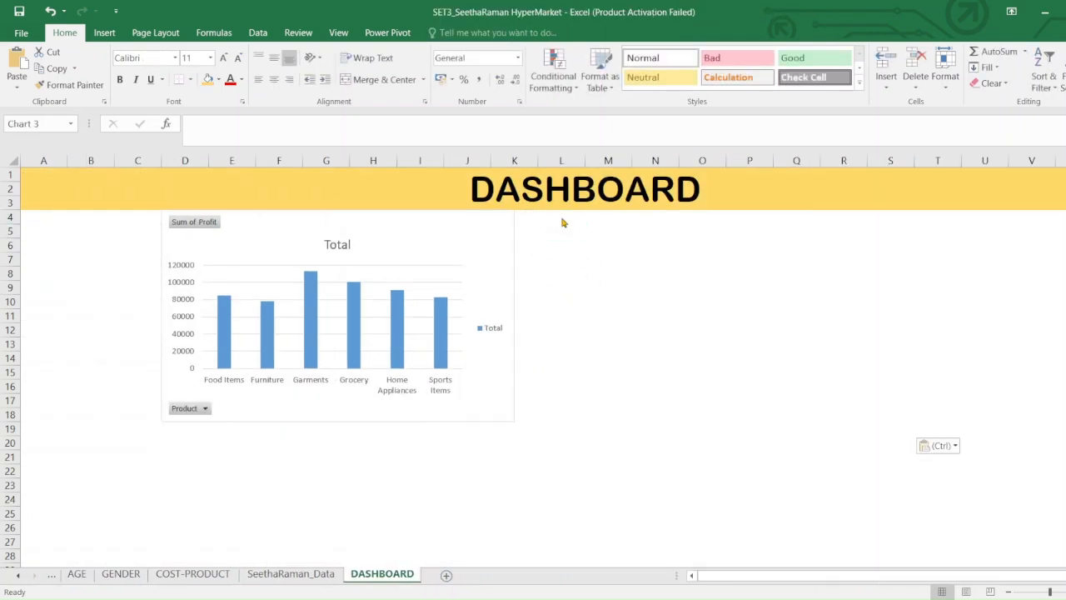
# Step: Copy the profit-by-gender PivotChart from the GENDER sheet to cell D20 of the DASHBOARD sheet, below the product chart
pyautogui.click(118, 574)
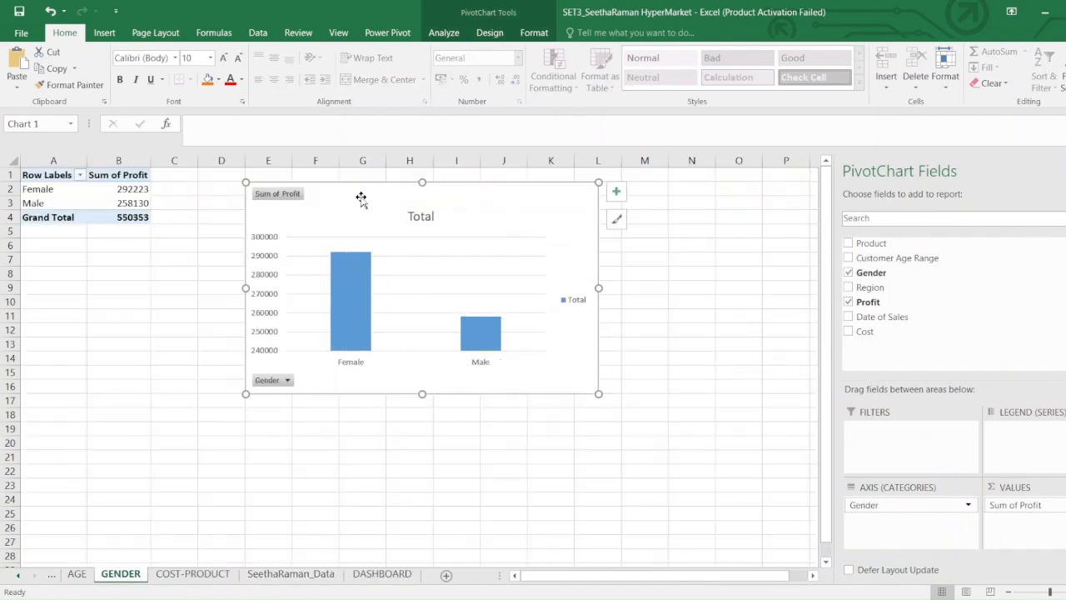
pyautogui.click(367, 575)
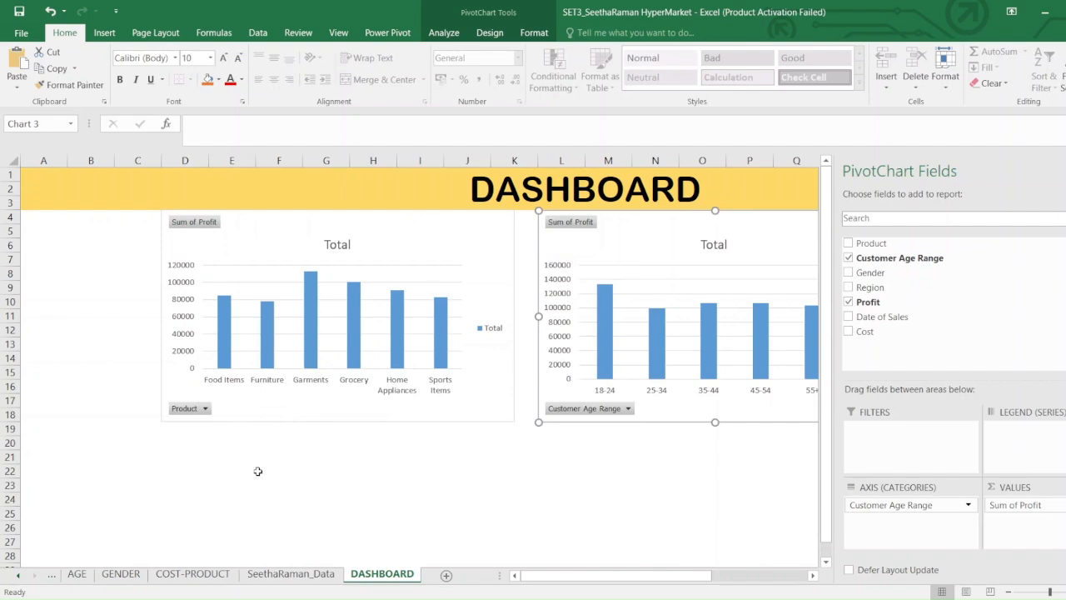
pyautogui.click(250, 458)
pyautogui.click(241, 443)
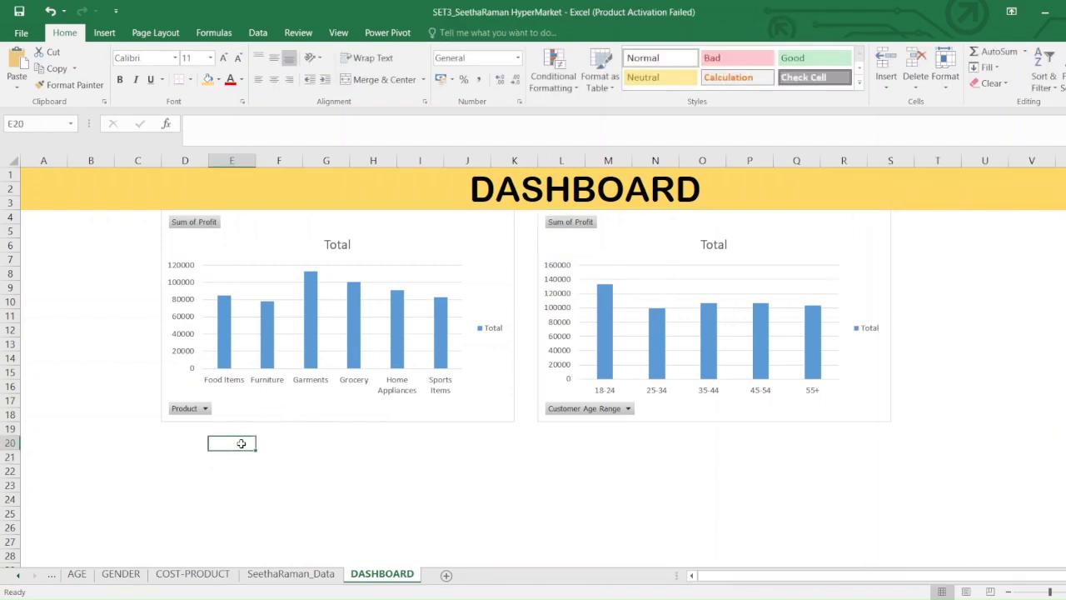
pyautogui.click(172, 443)
pyautogui.hotkey('ctrl', 'v')
# Step: Copy the cost-by-product PivotChart from the COST-PRODUCT sheet to cell L20 of the DASHBOARD sheet
pyautogui.click(199, 575)
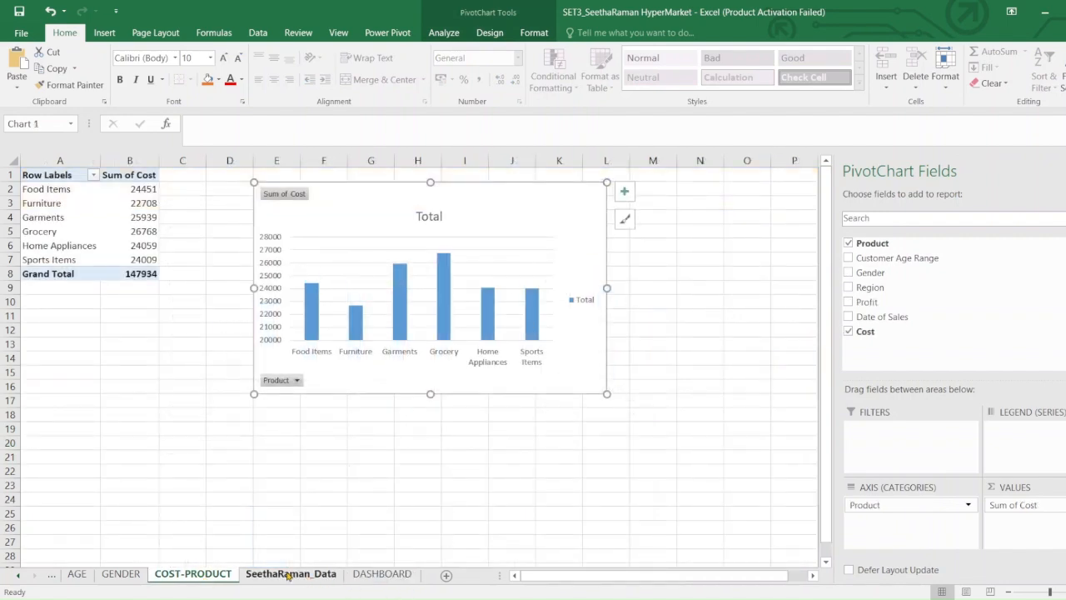
pyautogui.click(379, 575)
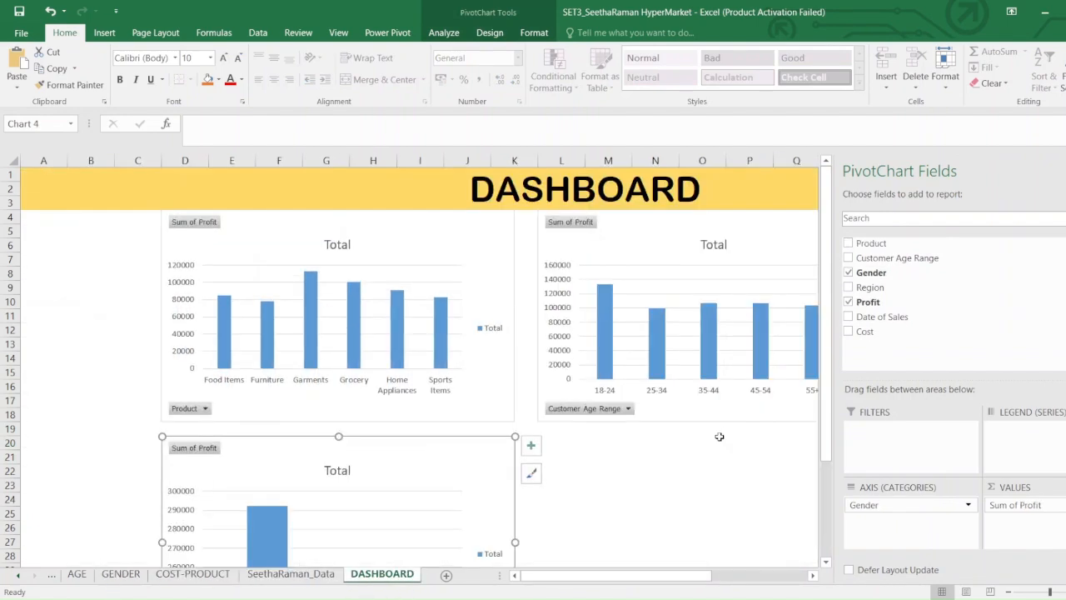
pyautogui.click(562, 453)
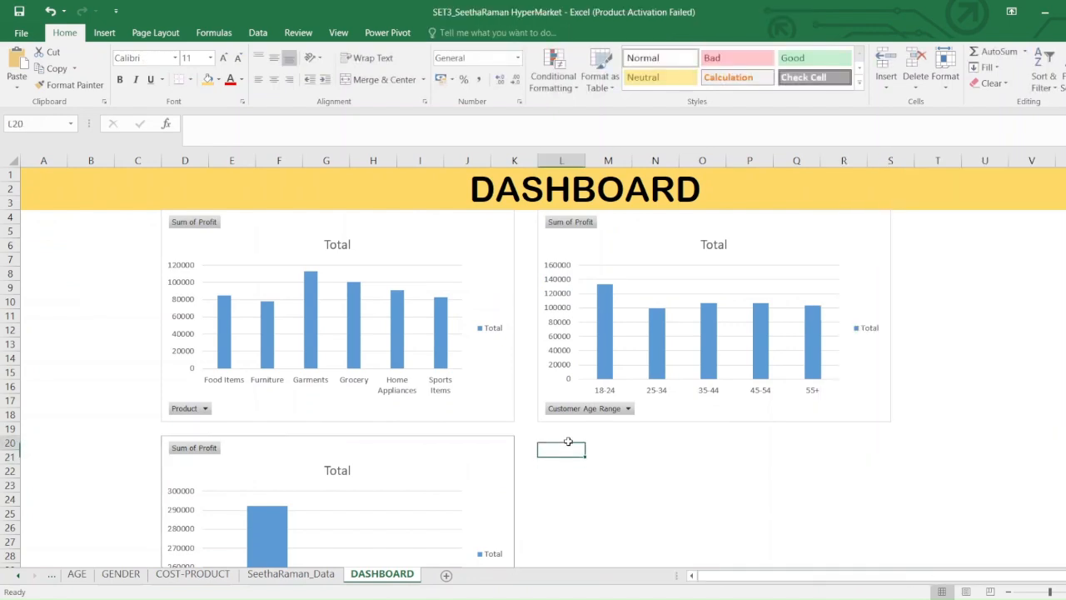
pyautogui.hotkey('ctrl', 'v')
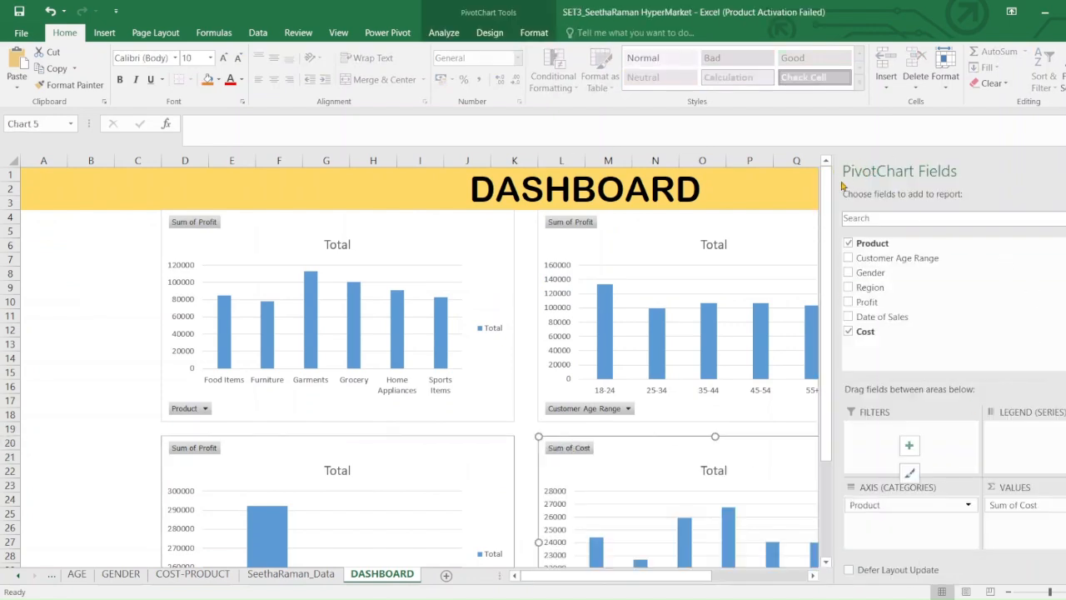
# Step: Narrow the PivotChart field list and shorten the product and age range profit charts so they end at about row 17
pyautogui.moveTo(834, 180); pyautogui.dragTo(1036, 195)
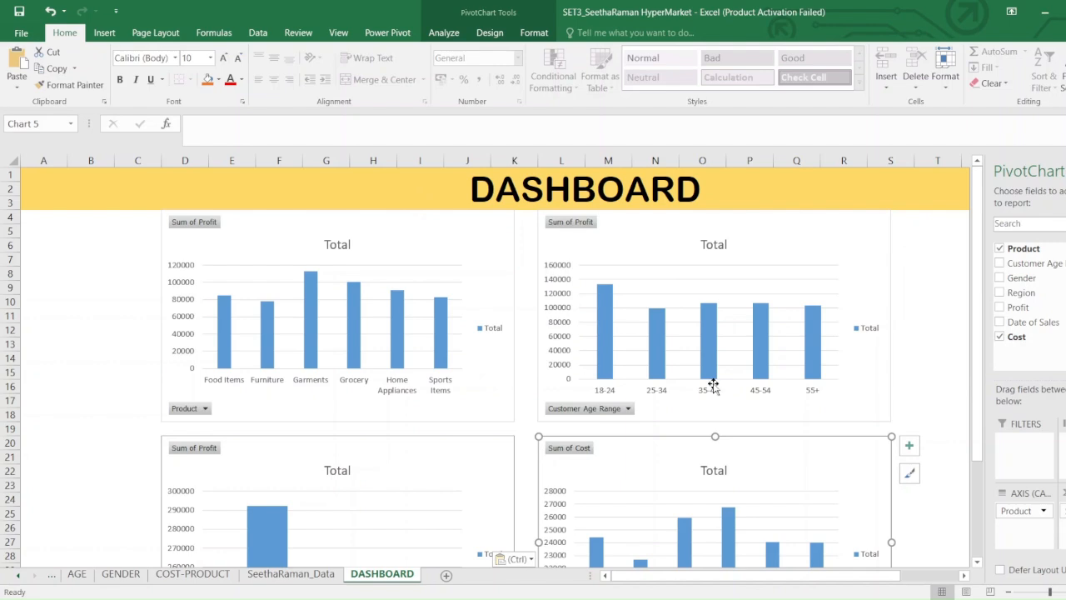
pyautogui.click(422, 243)
pyautogui.moveTo(338, 420); pyautogui.dragTo(338, 402)
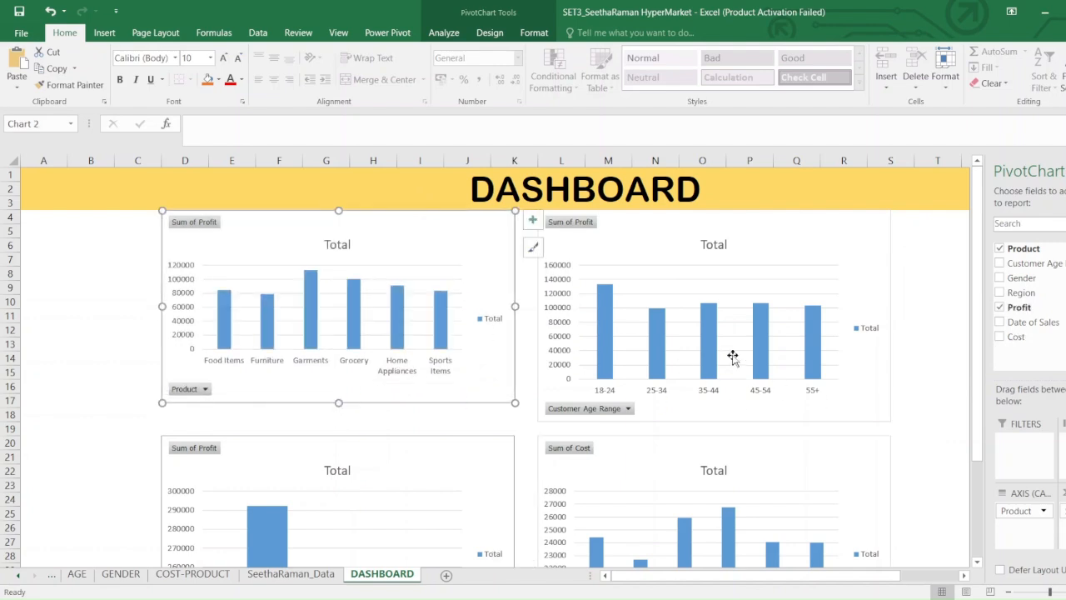
pyautogui.click(761, 234)
pyautogui.moveTo(715, 421); pyautogui.dragTo(715, 399)
# Step: Move the gender profit chart and the product cost chart up so both start at about row 18
pyautogui.click(421, 445)
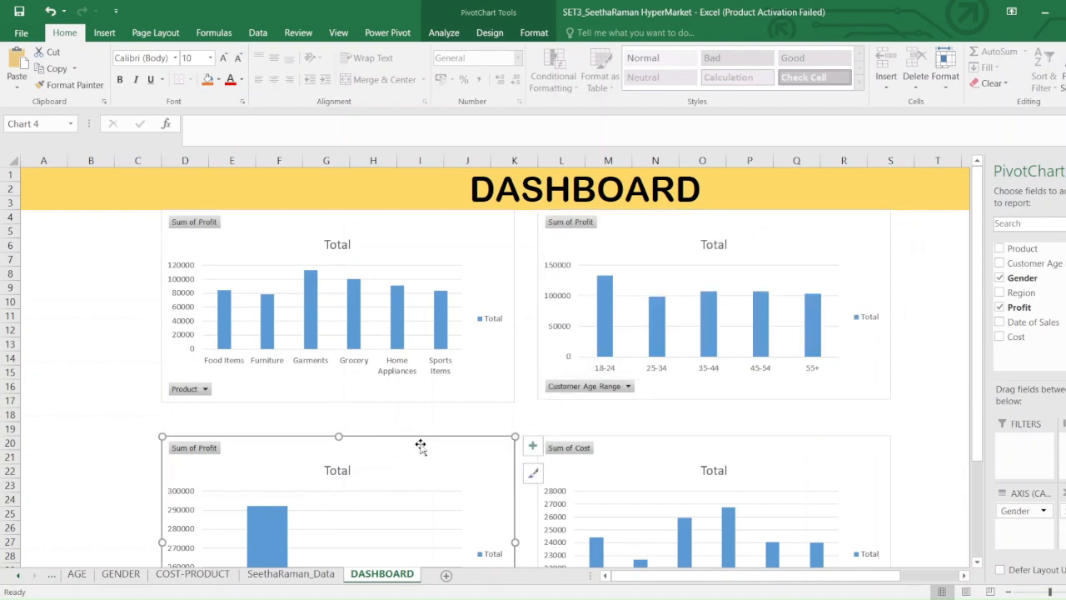
pyautogui.moveTo(377, 444); pyautogui.dragTo(380, 423)
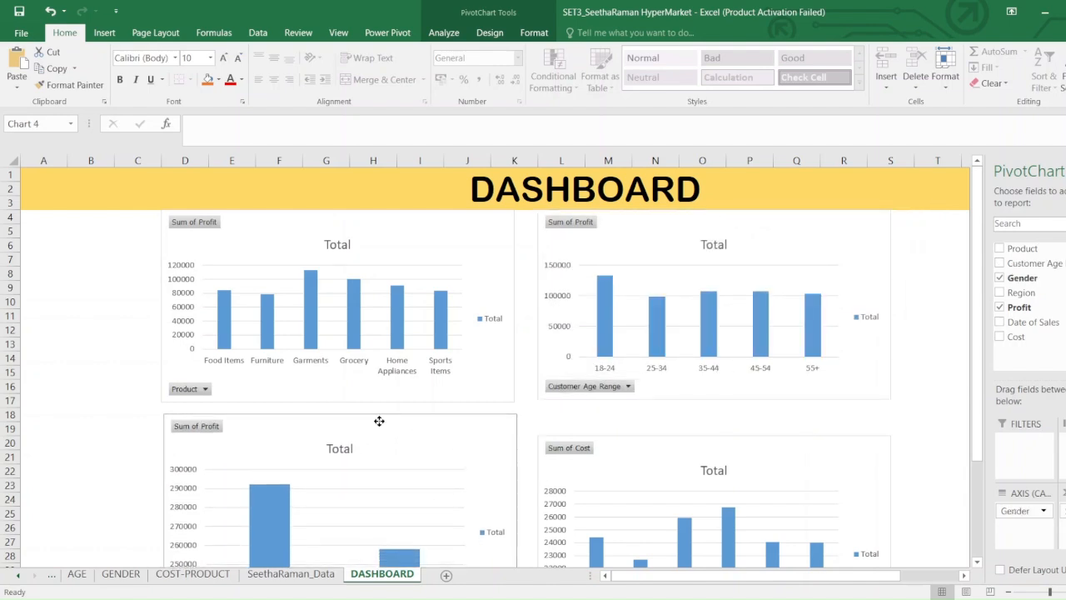
pyautogui.moveTo(744, 445); pyautogui.dragTo(746, 423)
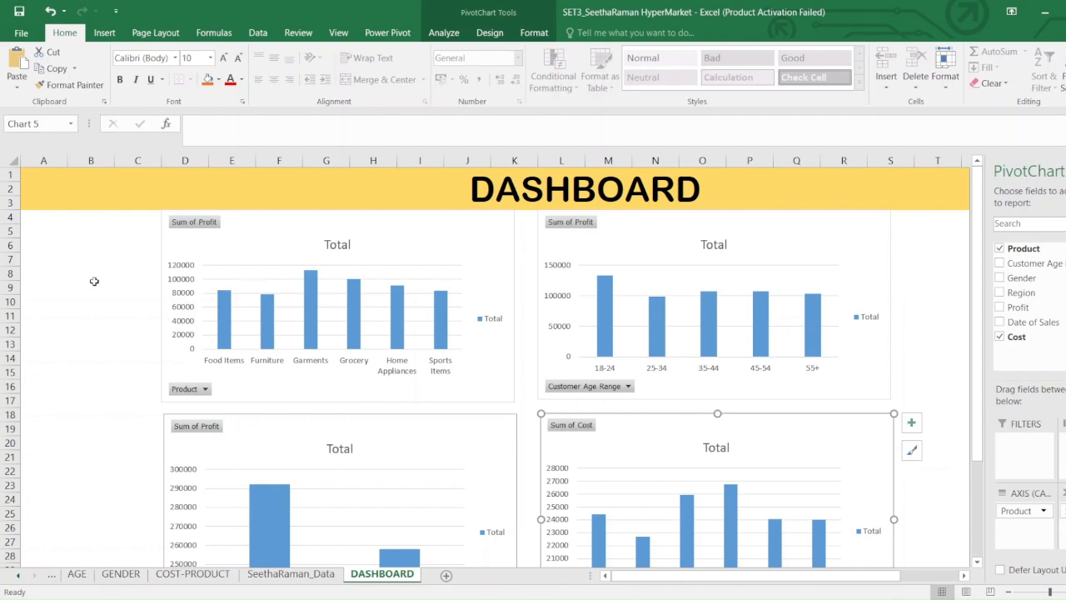
# Step: Insert a Region slicer for the profit-by-product PivotChart on the DASHBOARD sheet
pyautogui.click(42, 221)
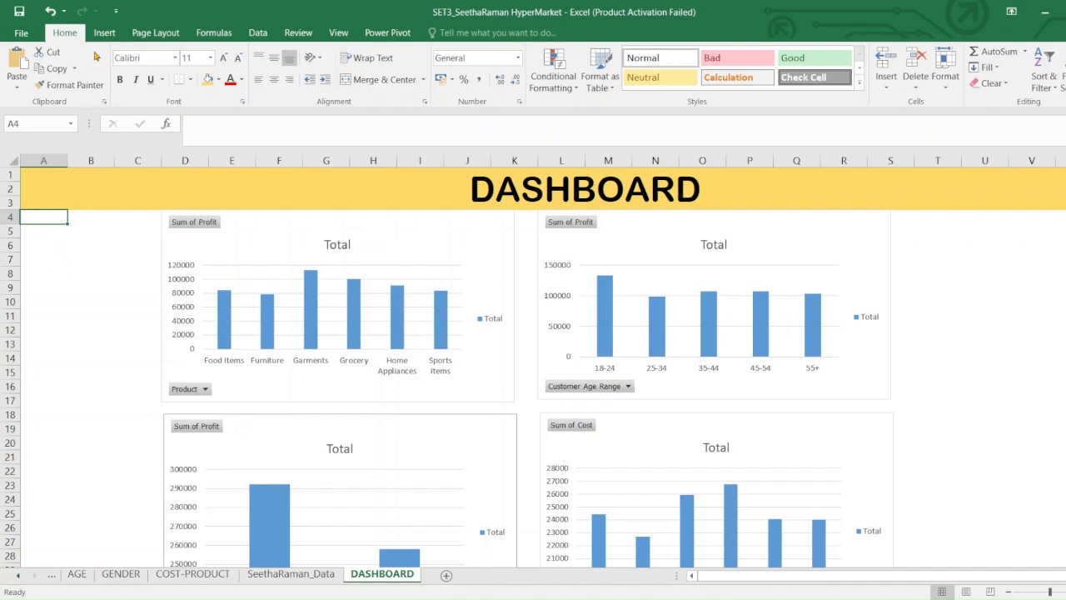
pyautogui.click(228, 219)
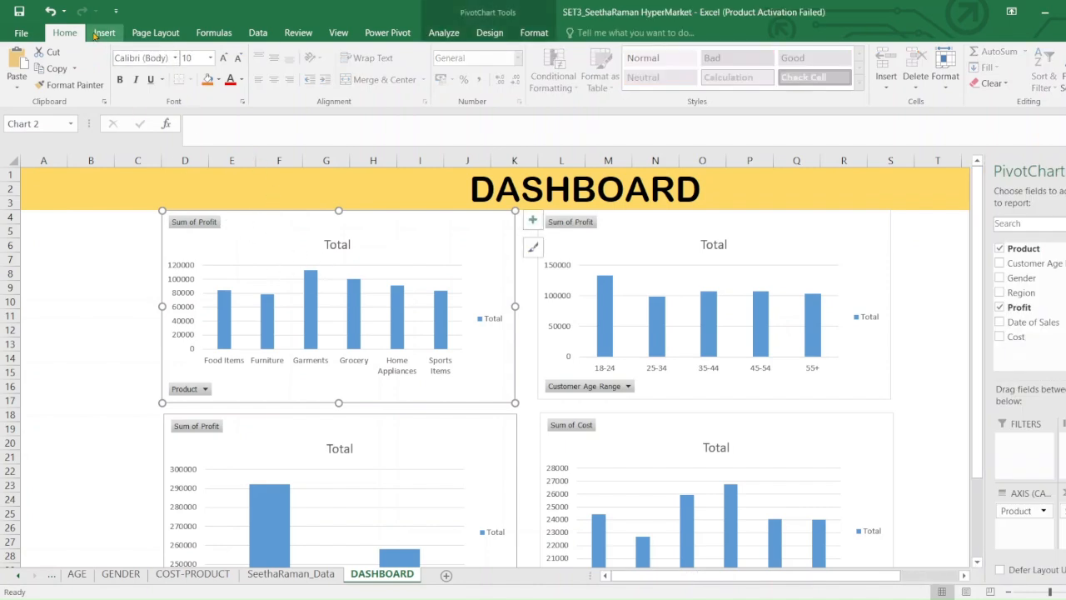
pyautogui.click(102, 34)
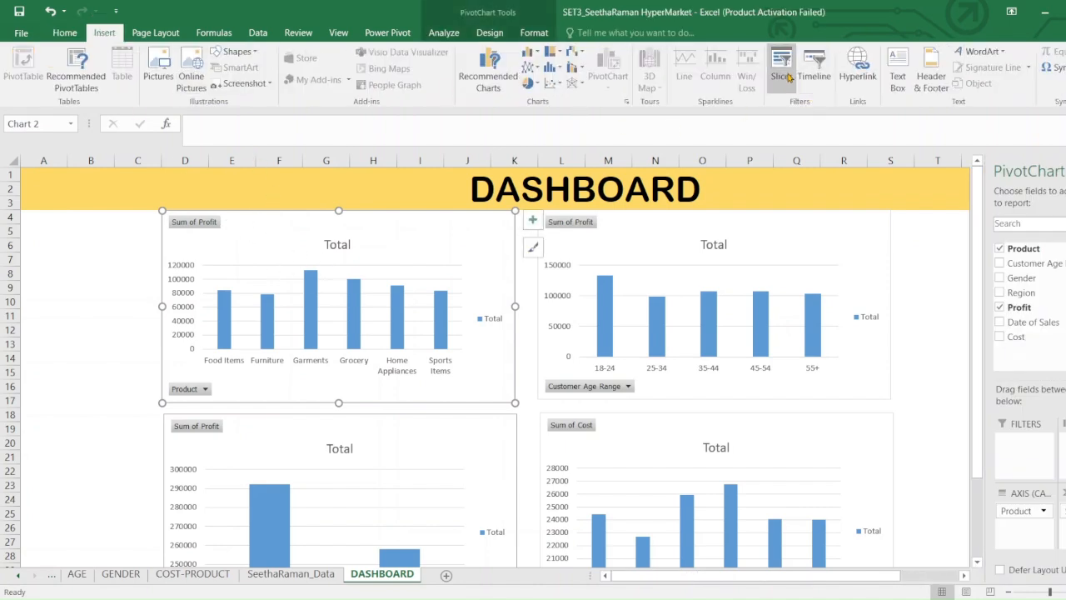
pyautogui.click(783, 69)
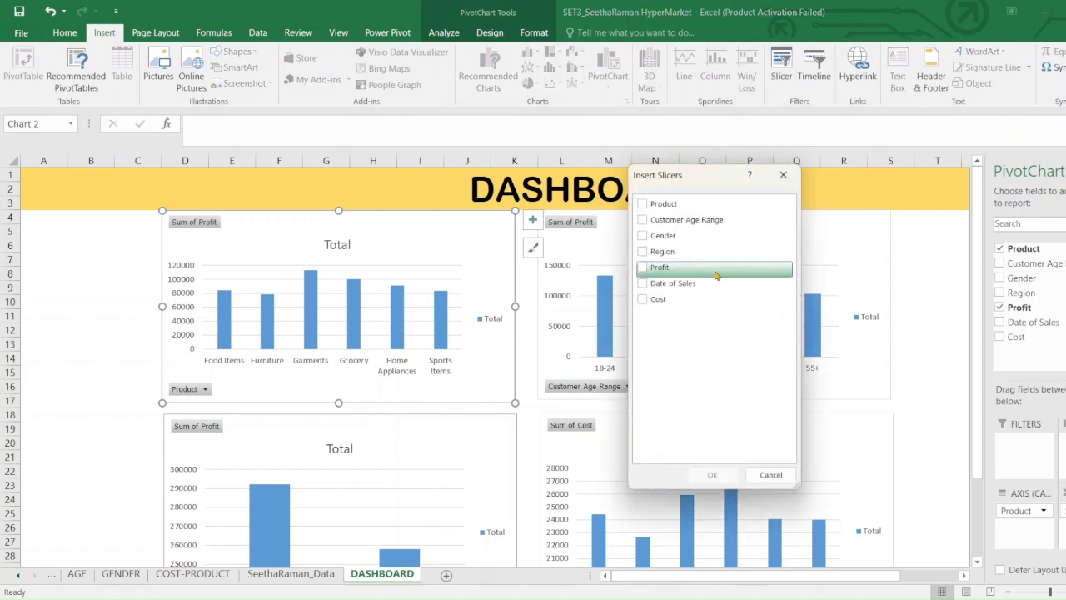
pyautogui.click(642, 251)
pyautogui.click(702, 475)
# Step: Resize the Region slicer to about 4.19 by 4.72 cm and place it over columns A to C, just below the title
pyautogui.moveTo(496, 276); pyautogui.dragTo(52, 343)
pyautogui.moveTo(91, 534); pyautogui.dragTo(92, 459)
pyautogui.moveTo(60, 354); pyautogui.dragTo(60, 368)
pyautogui.moveTo(164, 417); pyautogui.dragTo(152, 416)
pyautogui.moveTo(70, 367); pyautogui.dragTo(53, 215)
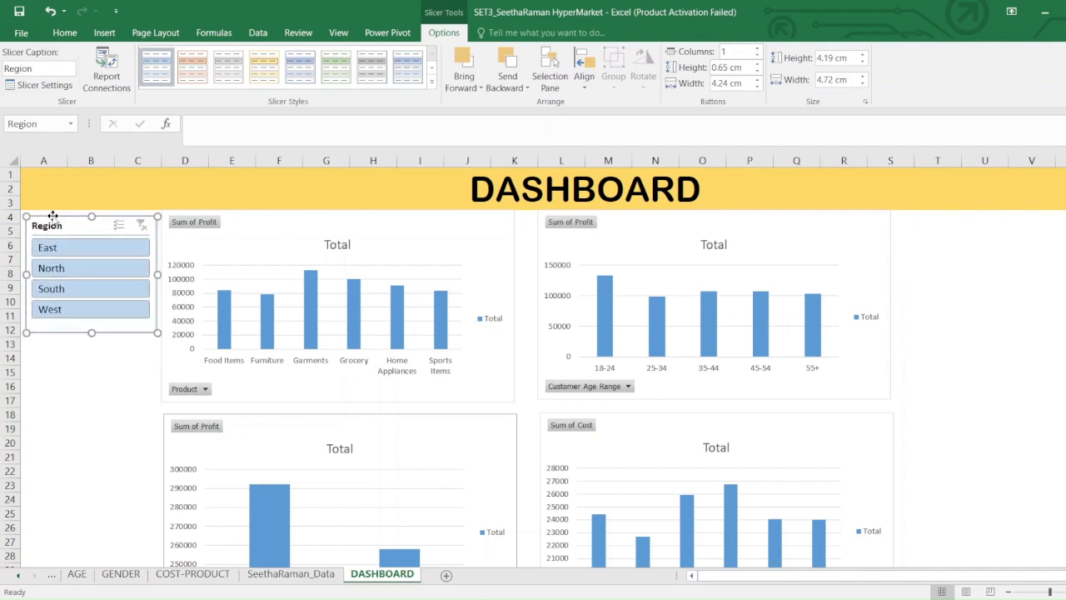
# Step: Insert a Date of Sales timeline for the profit-by-product PivotChart
pyautogui.click(255, 233)
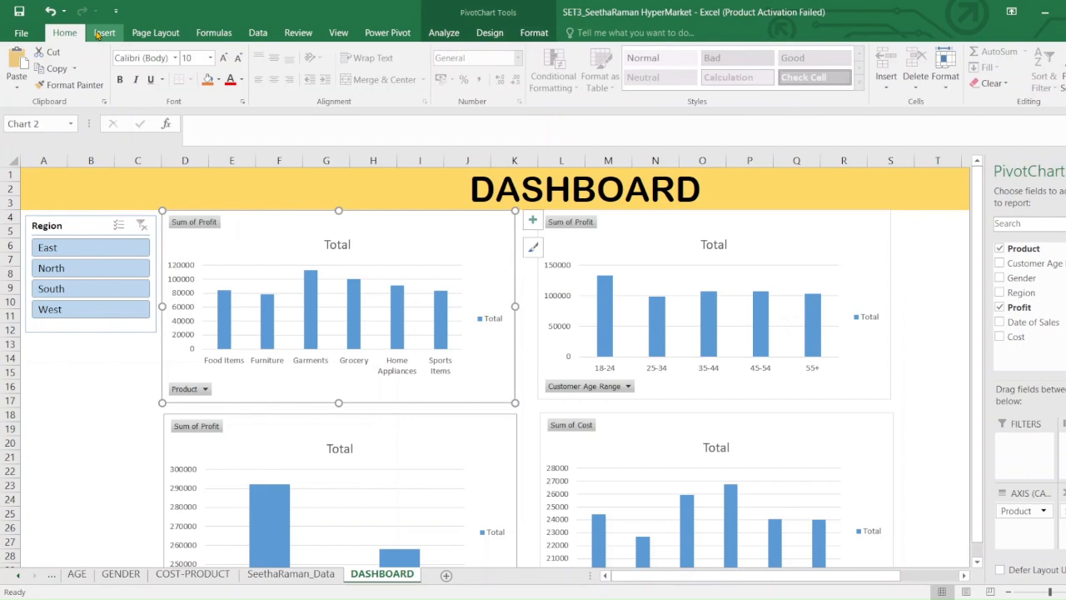
pyautogui.click(97, 34)
pyautogui.click(821, 75)
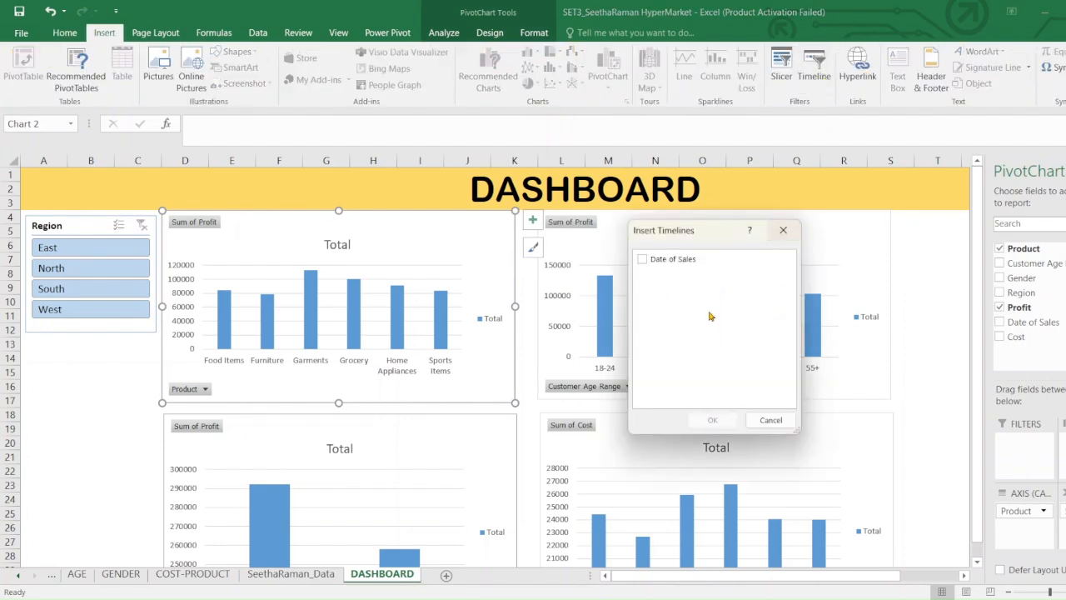
pyautogui.click(642, 262)
pyautogui.click(731, 420)
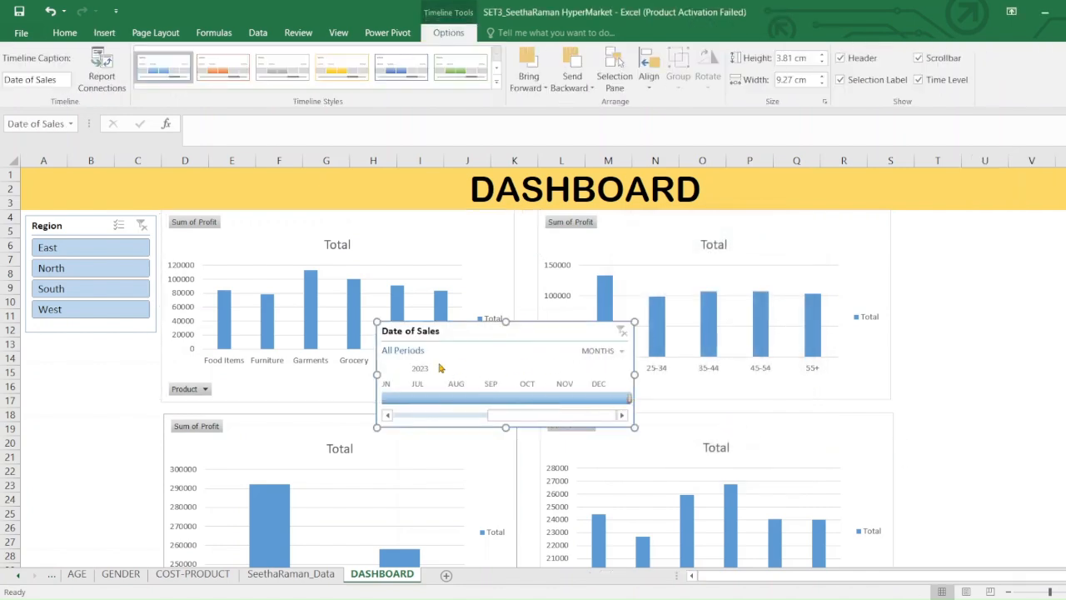
# Step: Preview the Date of Sales timeline by quarters, days and years, and return its time level to months
pyautogui.click(620, 351)
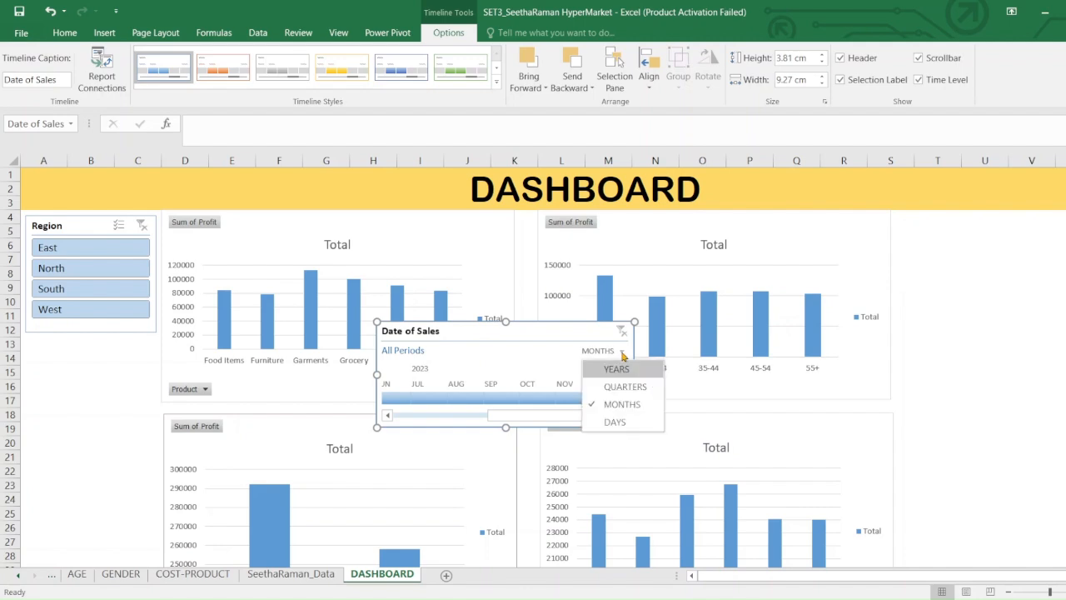
pyautogui.click(612, 388)
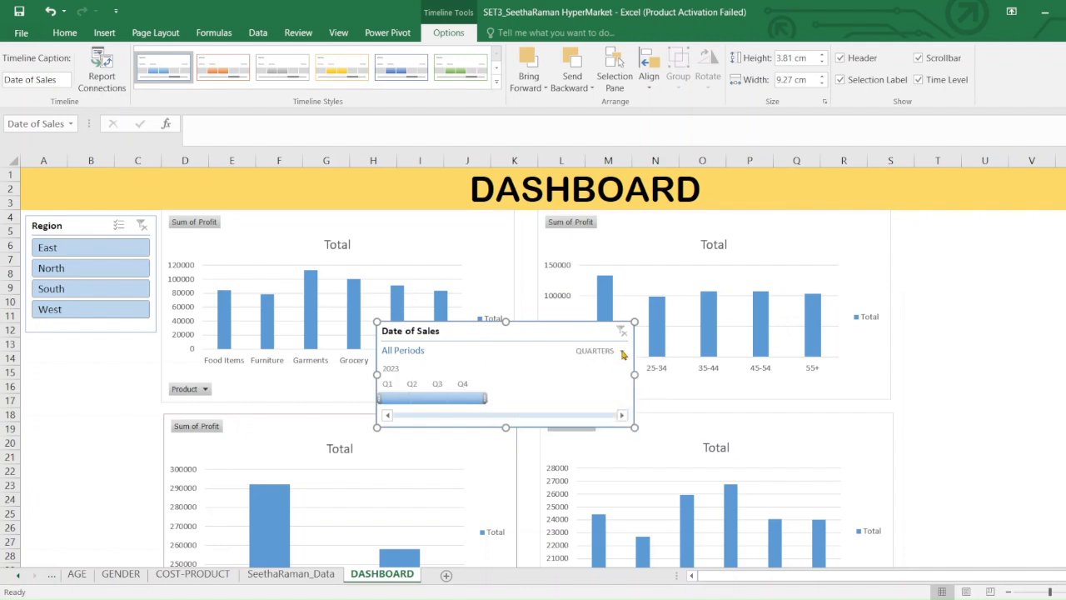
pyautogui.click(622, 352)
pyautogui.click(620, 421)
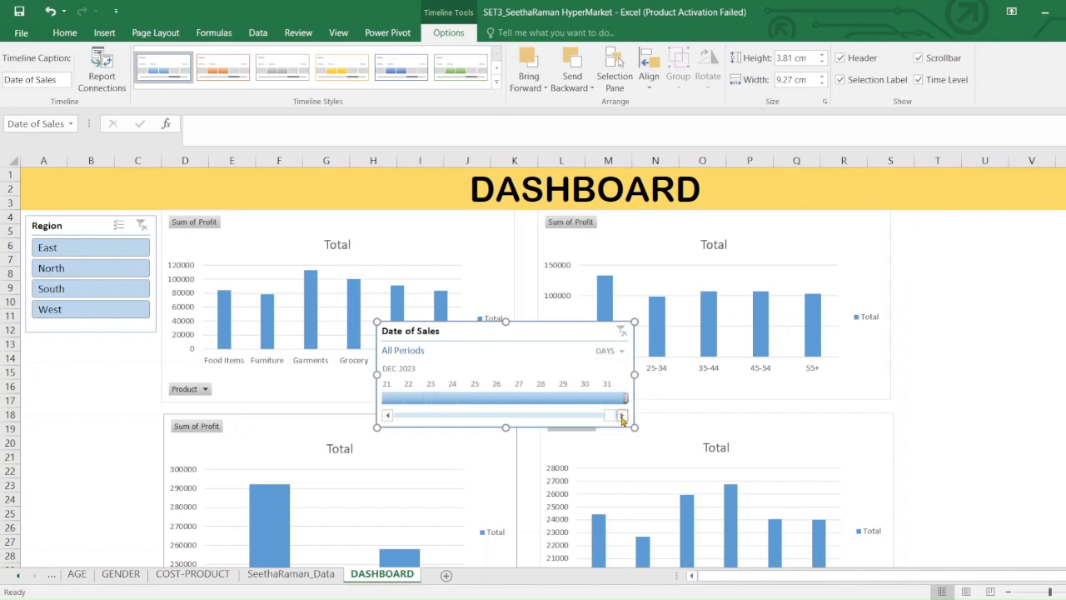
pyautogui.click(622, 351)
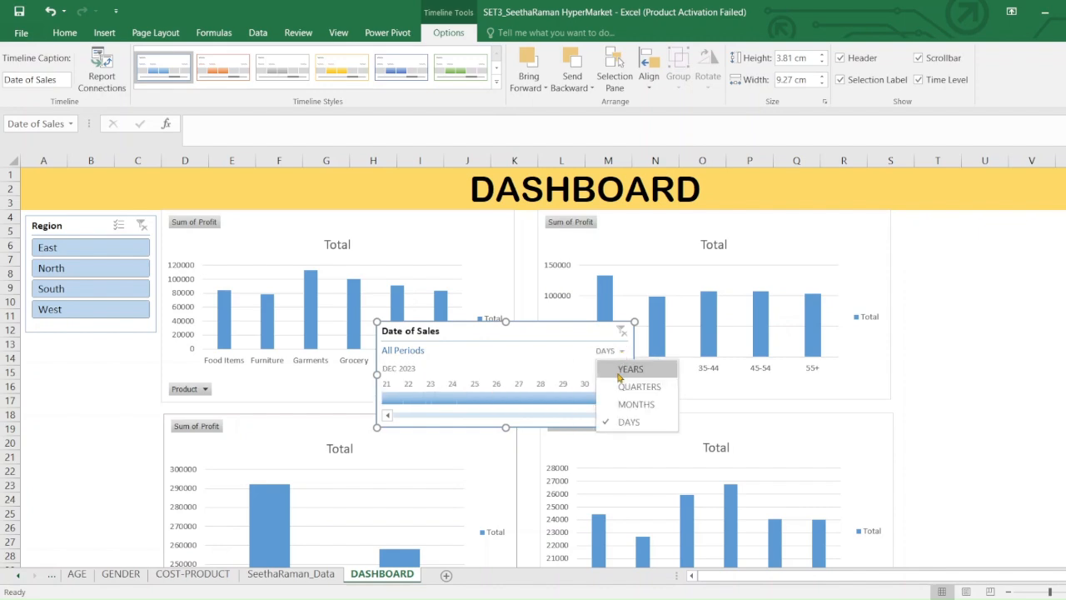
pyautogui.click(623, 372)
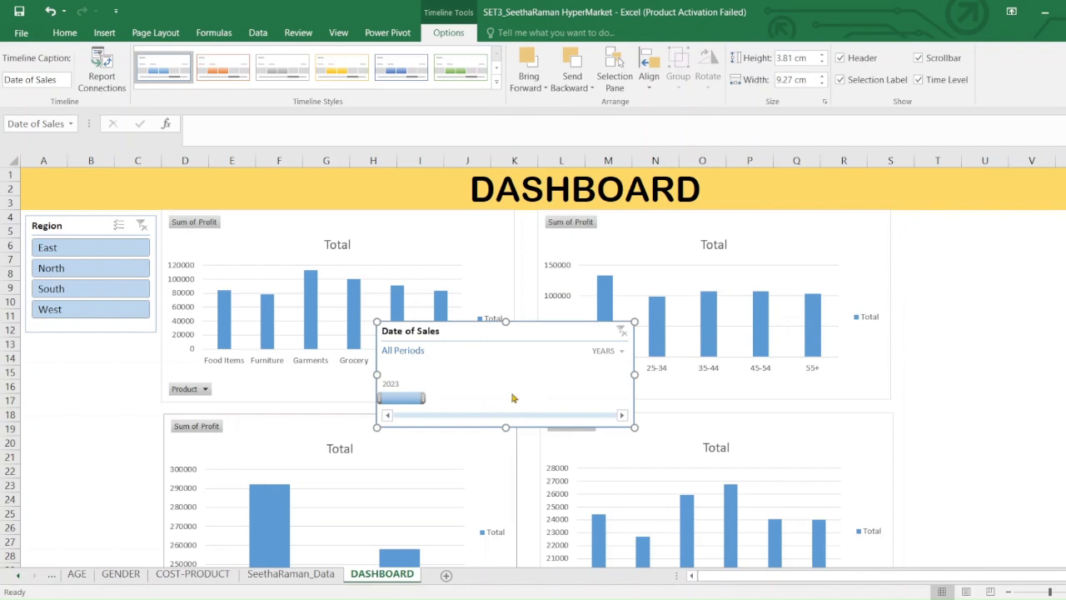
pyautogui.click(603, 352)
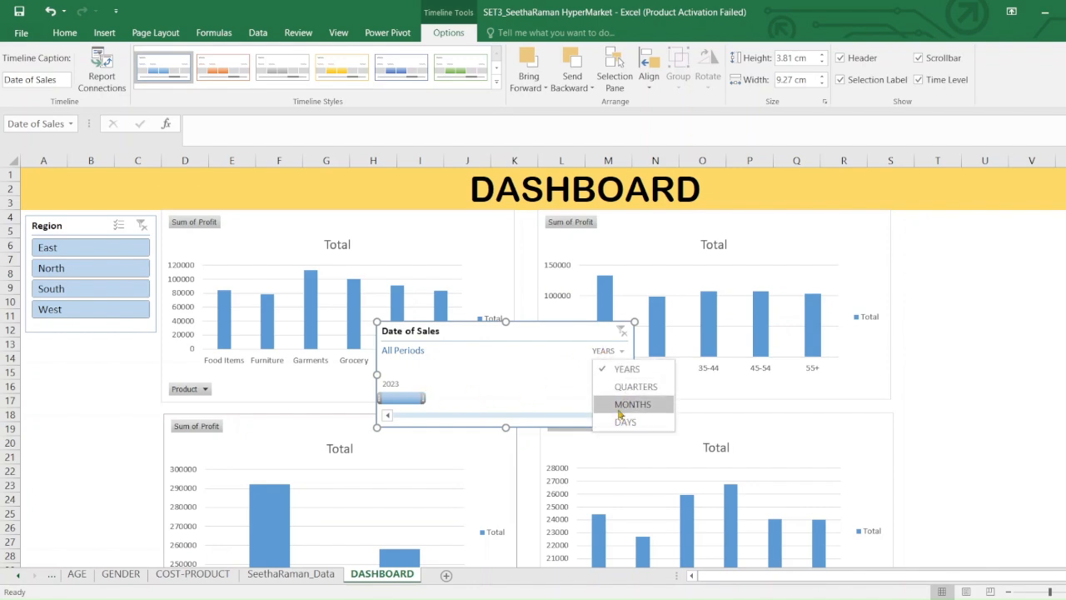
pyautogui.click(620, 402)
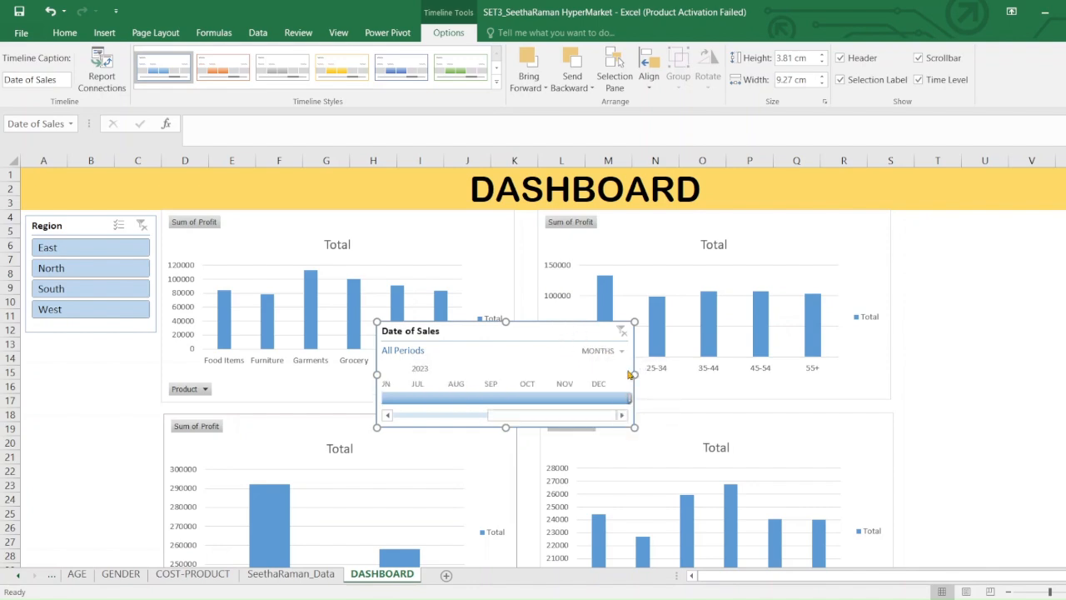
# Step: Move the Date of Sales timeline below the Region slicer, narrow it to about 4.95 cm and show its months from January 2023
pyautogui.moveTo(566, 326); pyautogui.dragTo(210, 353)
pyautogui.moveTo(281, 399); pyautogui.dragTo(158, 393)
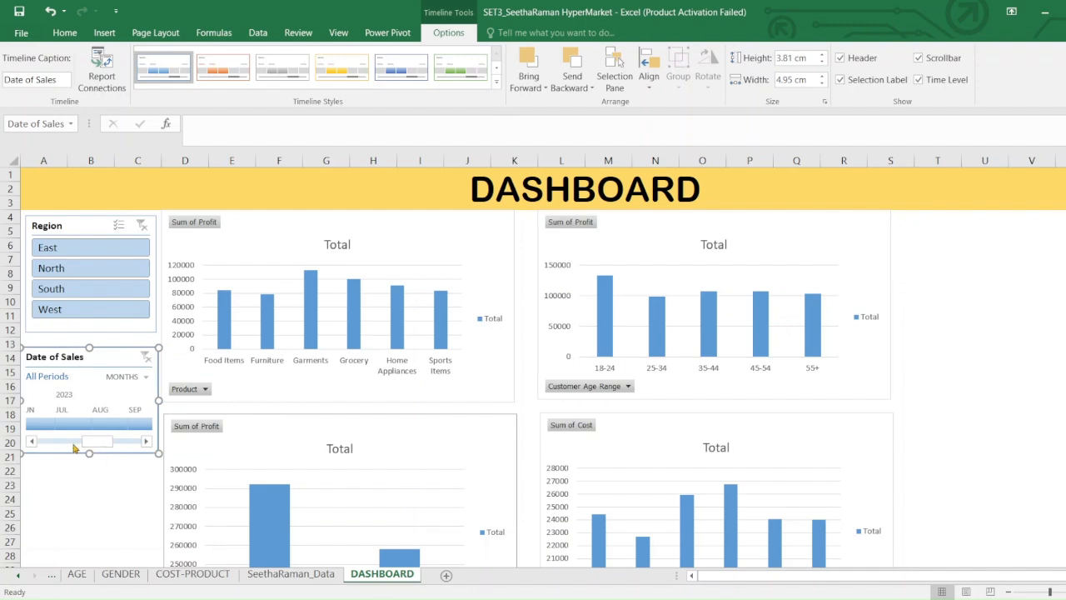
pyautogui.moveTo(87, 447); pyautogui.dragTo(50, 447)
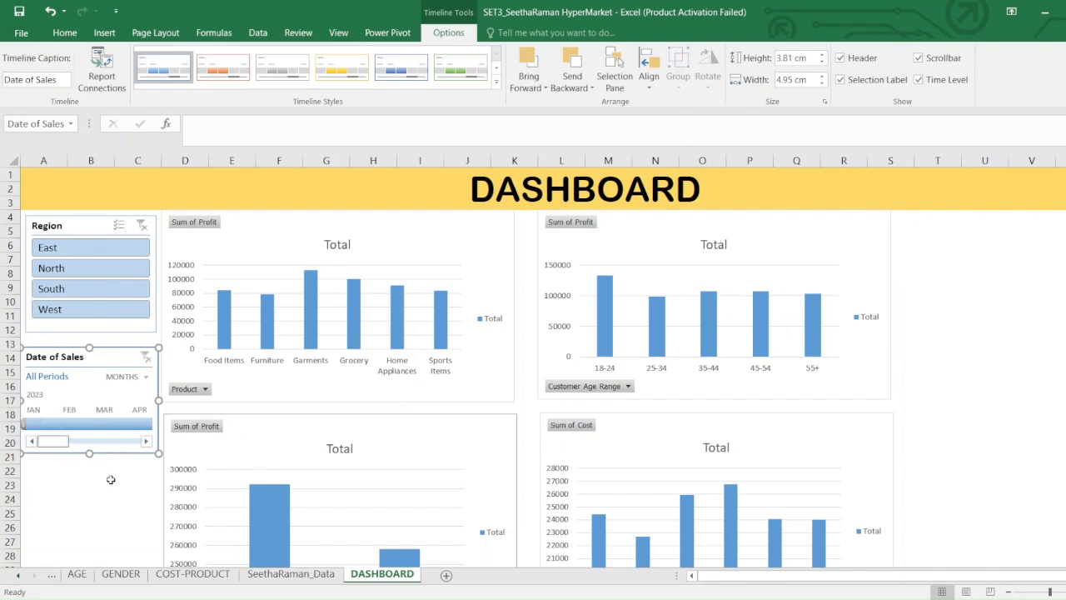
# Step: Shift all four PivotCharts sideways so the first column of charts starts at about column F and the second at about column M
pyautogui.moveTo(782, 234); pyautogui.dragTo(847, 235)
pyautogui.click(795, 423)
pyautogui.moveTo(795, 423); pyautogui.dragTo(861, 422)
pyautogui.moveTo(453, 234); pyautogui.dragTo(539, 229)
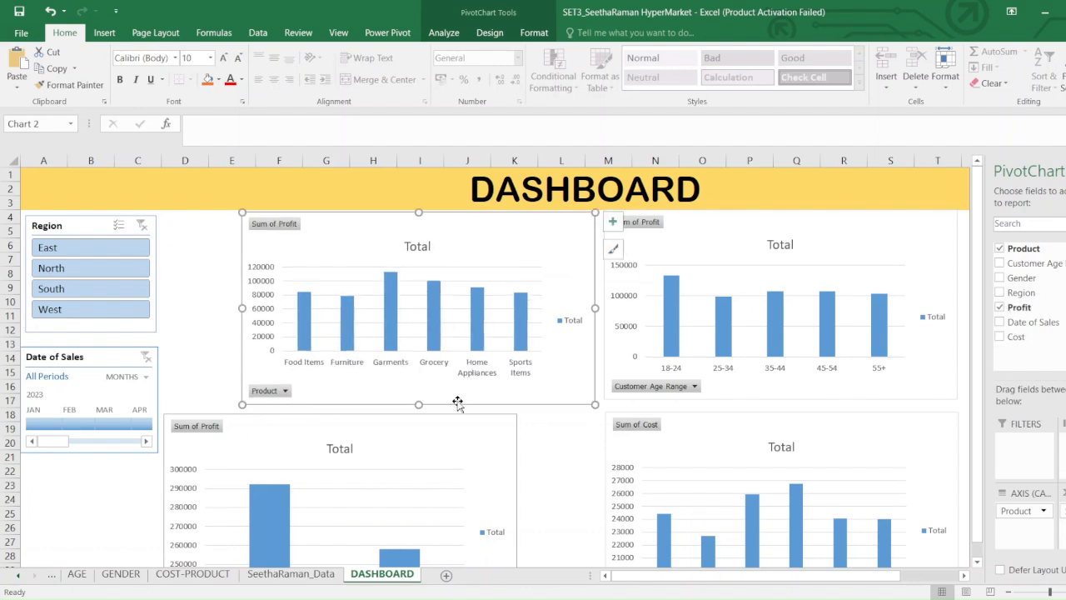
pyautogui.moveTo(443, 439); pyautogui.dragTo(524, 435)
# Step: Widen the Date of Sales timeline and the Region slicer to about column E, placing the timeline just below the slicer from row 13
pyautogui.moveTo(121, 358); pyautogui.dragTo(125, 405)
pyautogui.moveTo(161, 446); pyautogui.dragTo(234, 448)
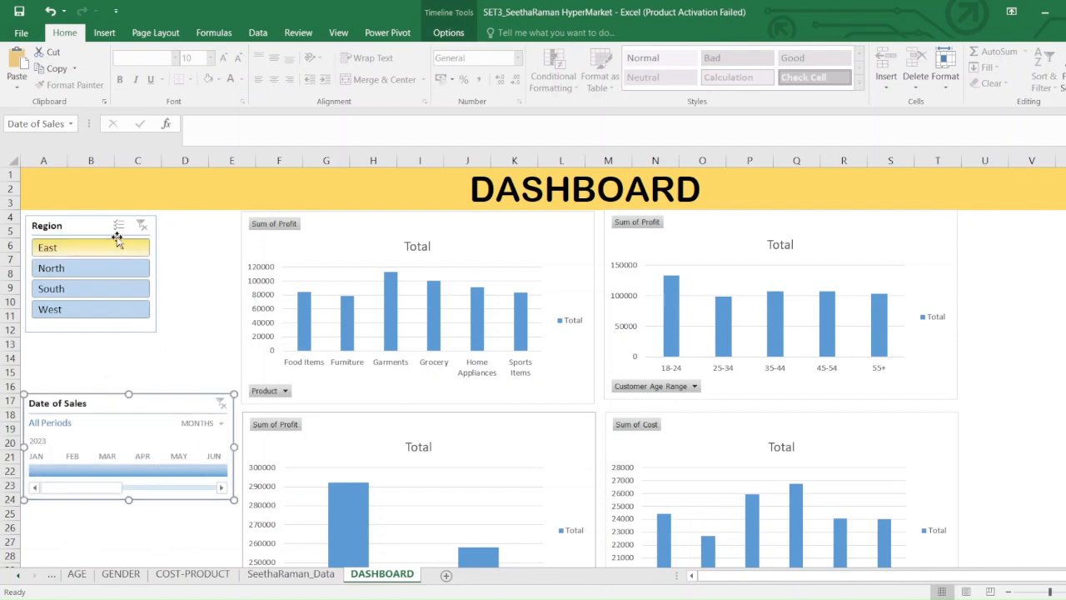
pyautogui.click(94, 226)
pyautogui.moveTo(159, 275); pyautogui.dragTo(234, 284)
pyautogui.moveTo(130, 334)
pyautogui.mouseDown()
pyautogui.moveTo(128, 381)
pyautogui.moveTo(126, 327)
pyautogui.mouseUp()
pyautogui.moveTo(130, 399); pyautogui.dragTo(136, 345)
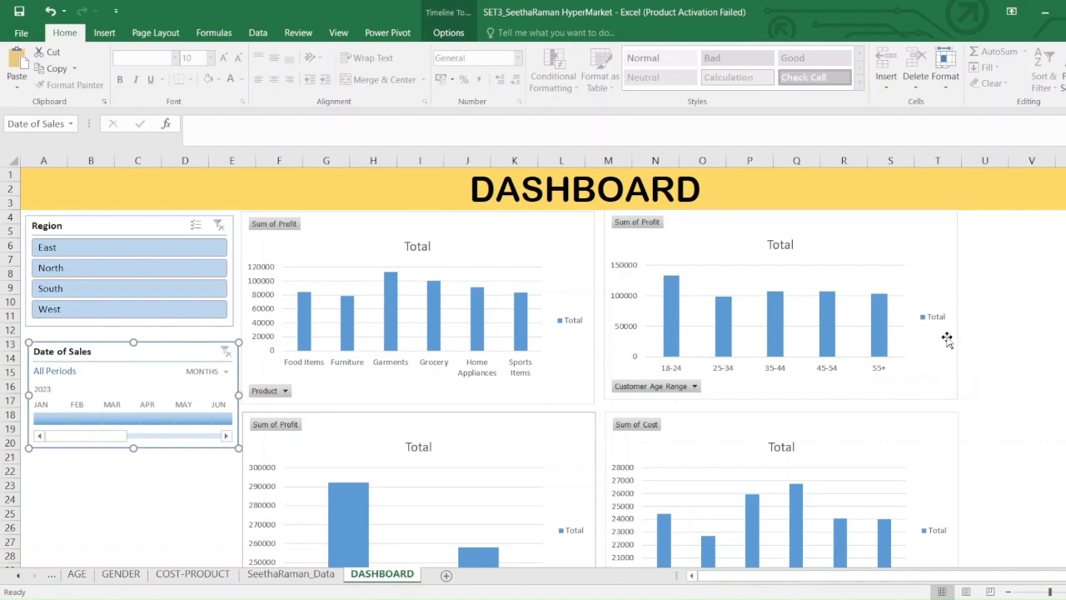
# Step: Preview the stacked and 3-D column chart types for the profit-by-product PivotChart without applying a change
pyautogui.click(515, 239)
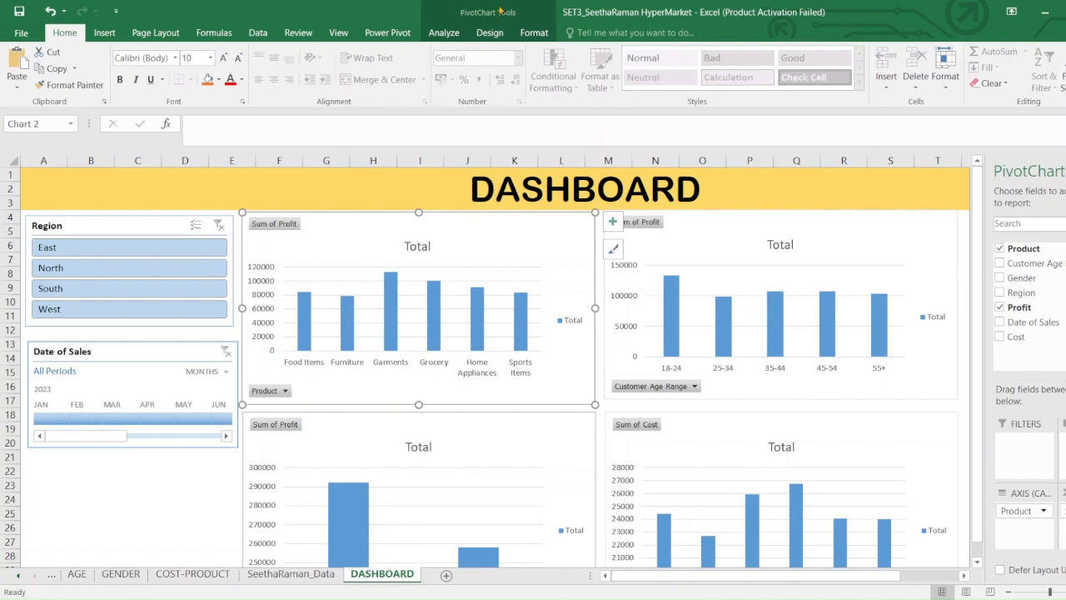
pyautogui.click(534, 33)
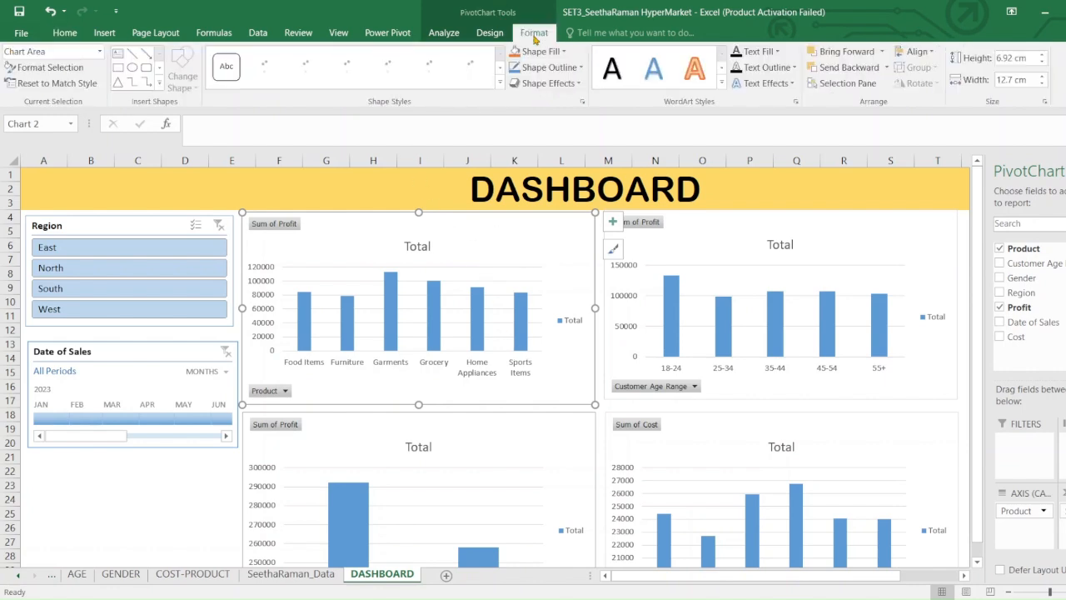
pyautogui.click(489, 33)
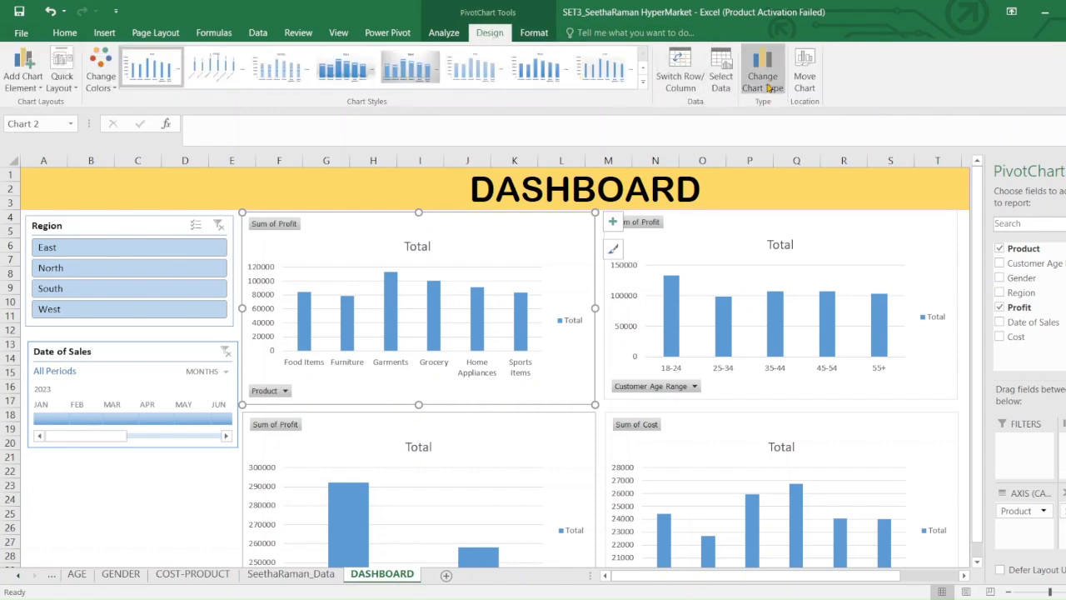
pyautogui.click(768, 86)
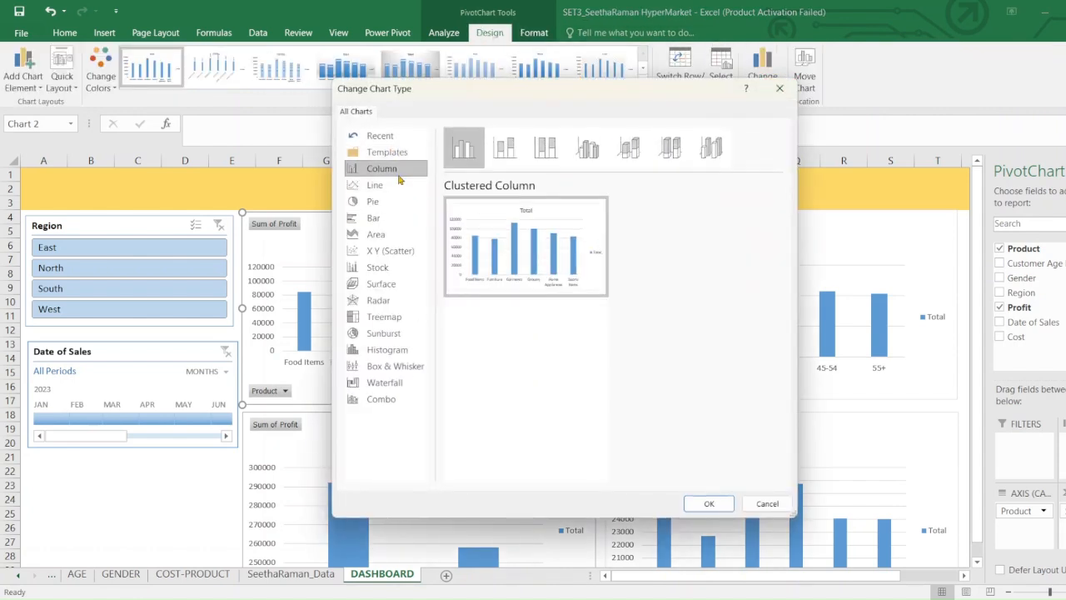
pyautogui.click(505, 152)
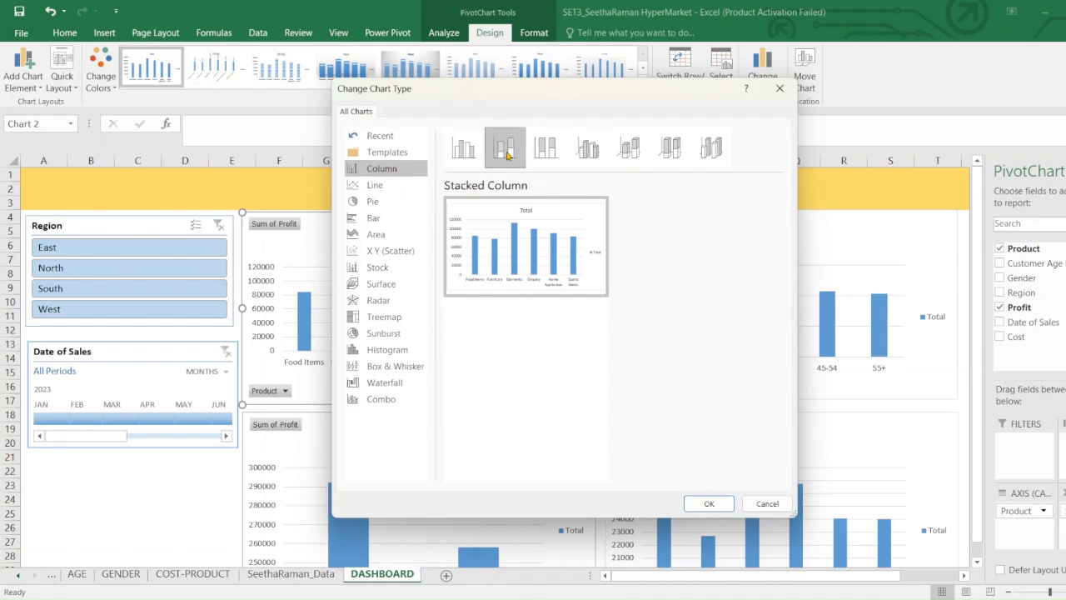
pyautogui.click(629, 149)
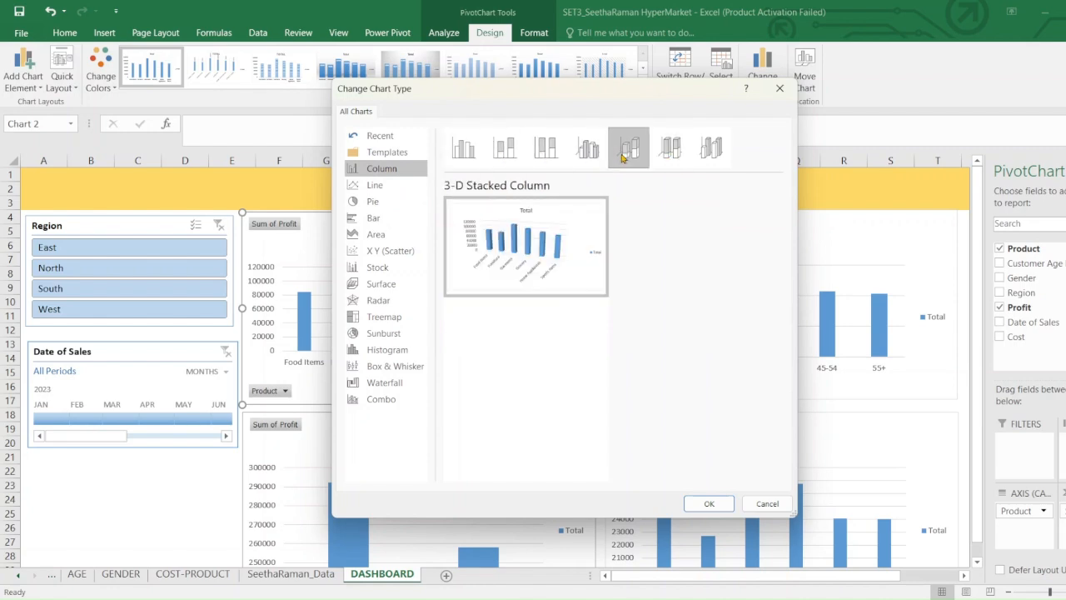
pyautogui.click(710, 148)
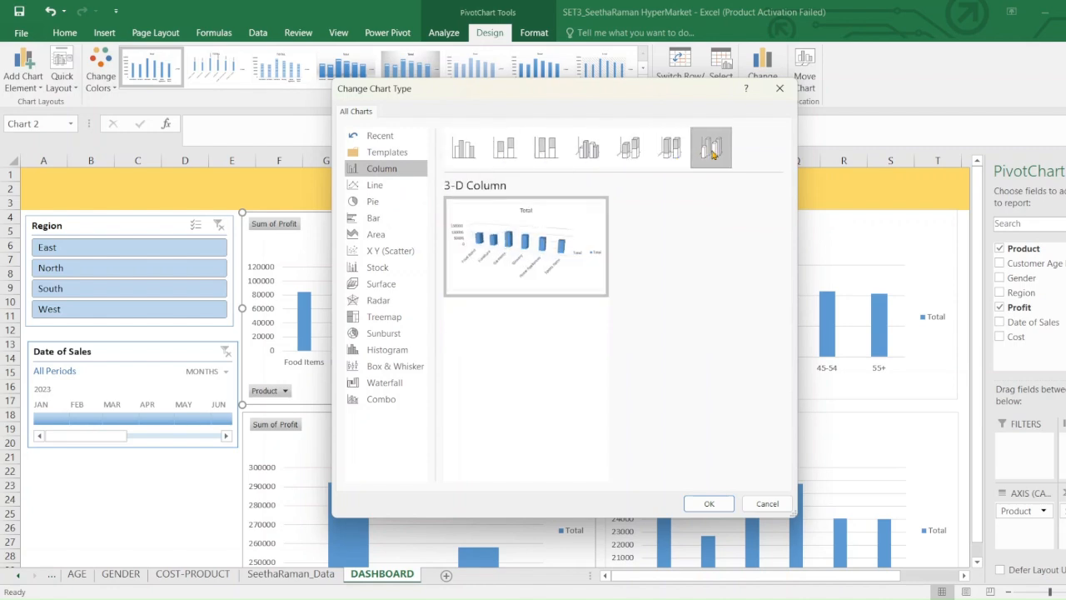
pyautogui.click(603, 165)
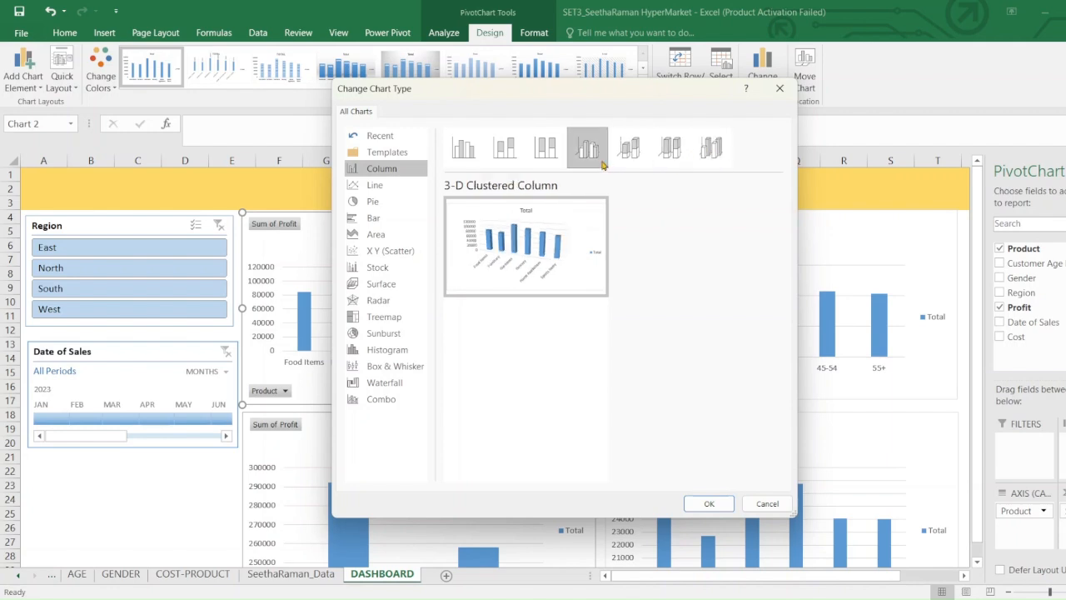
pyautogui.click(538, 162)
pyautogui.click(463, 148)
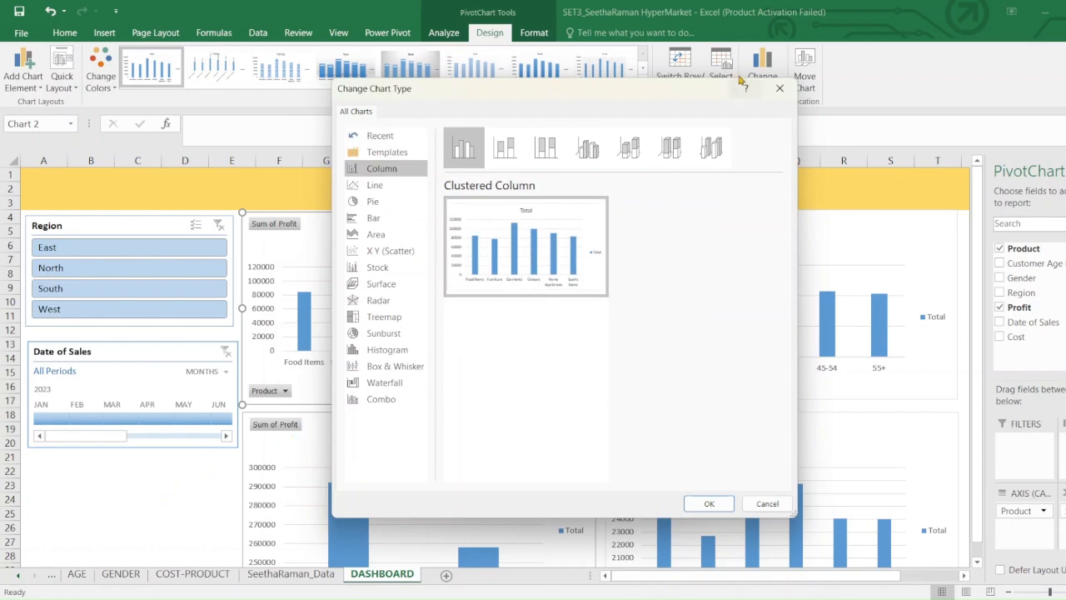
pyautogui.click(780, 88)
pyautogui.click(732, 231)
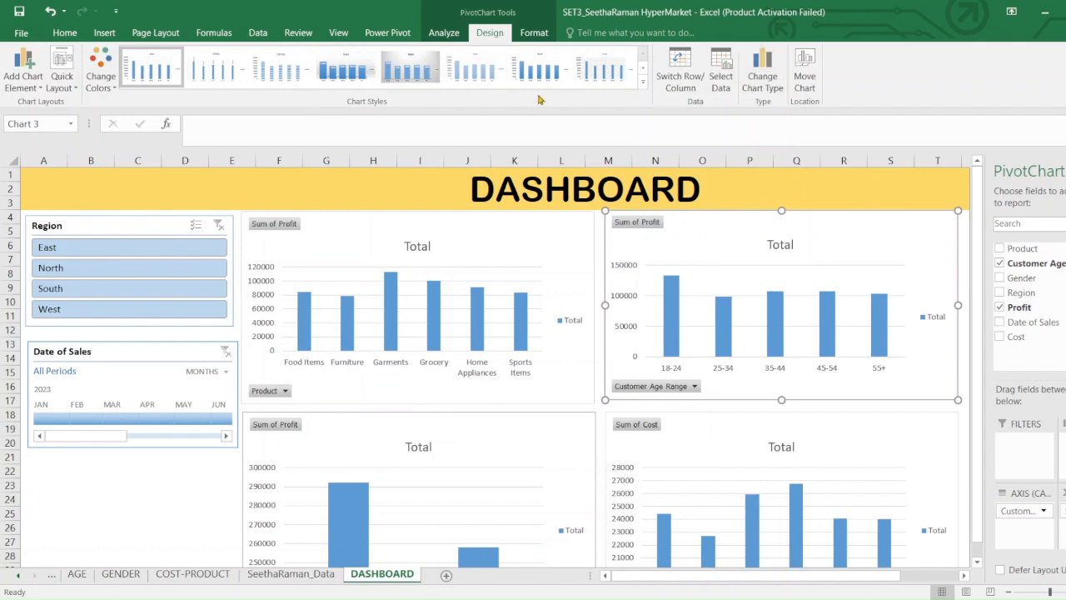
pyautogui.click(762, 70)
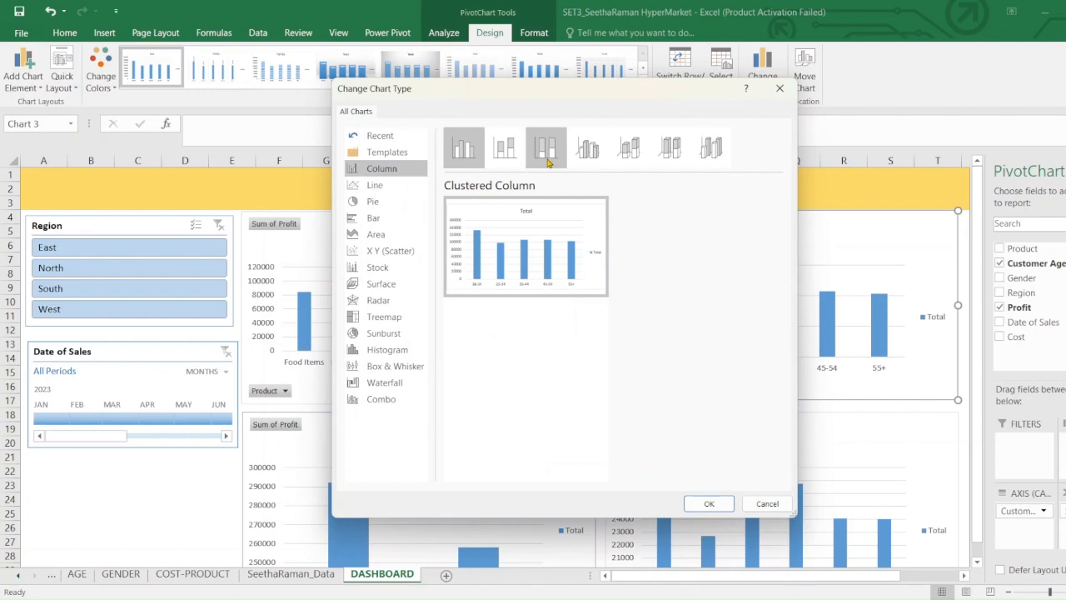
pyautogui.click(383, 219)
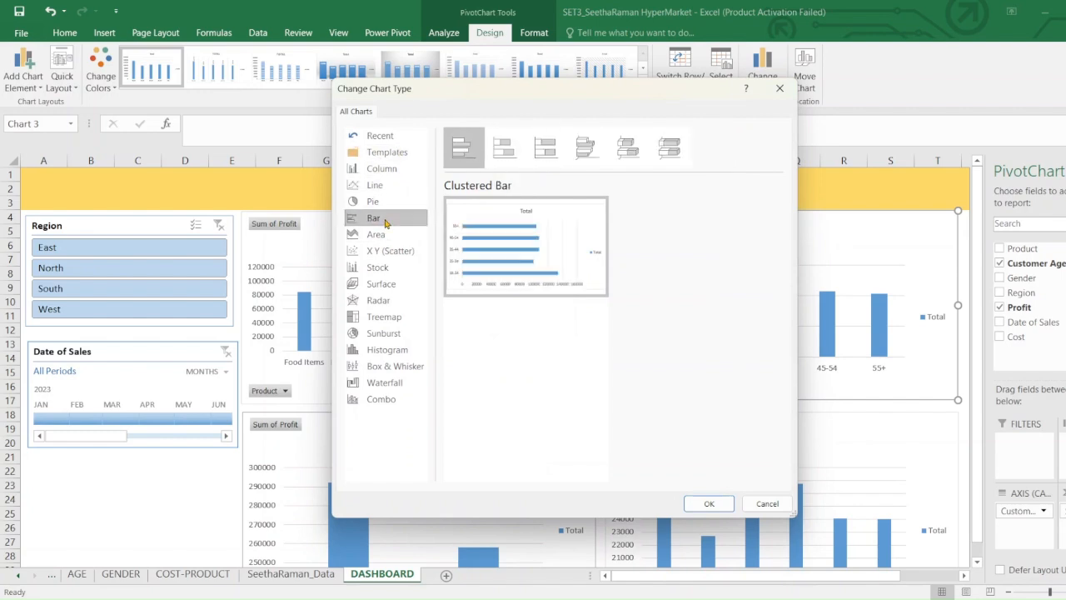
pyautogui.moveTo(502, 241)
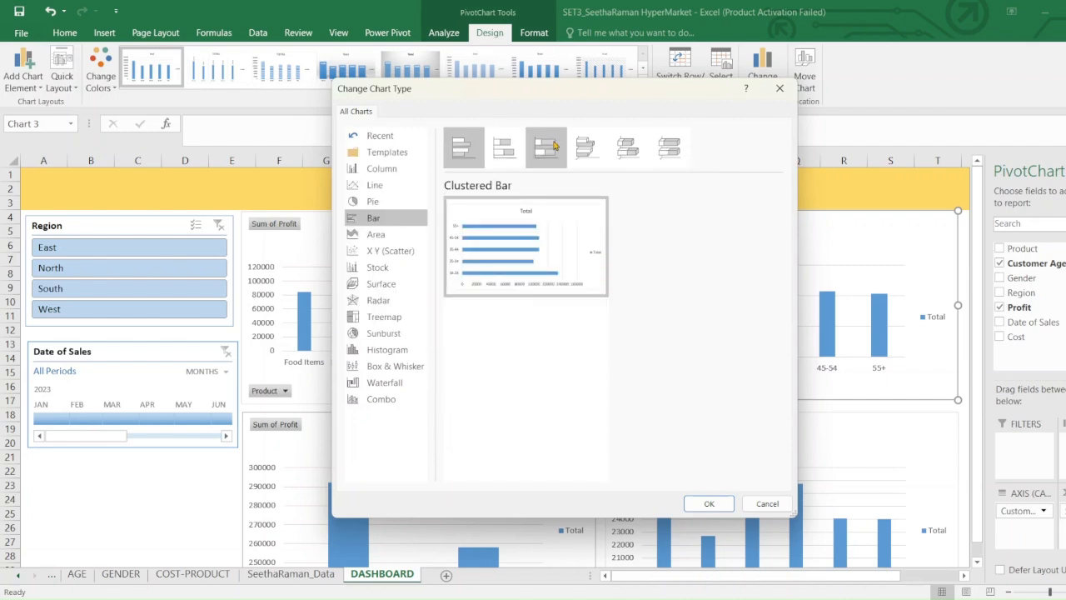
pyautogui.click(554, 147)
pyautogui.click(502, 148)
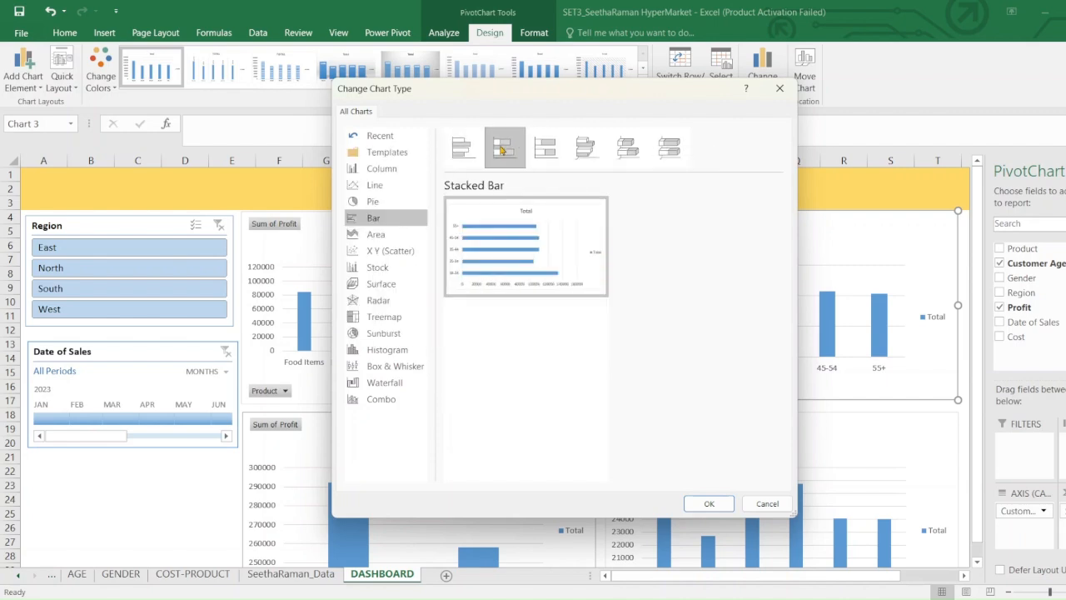
pyautogui.click(779, 87)
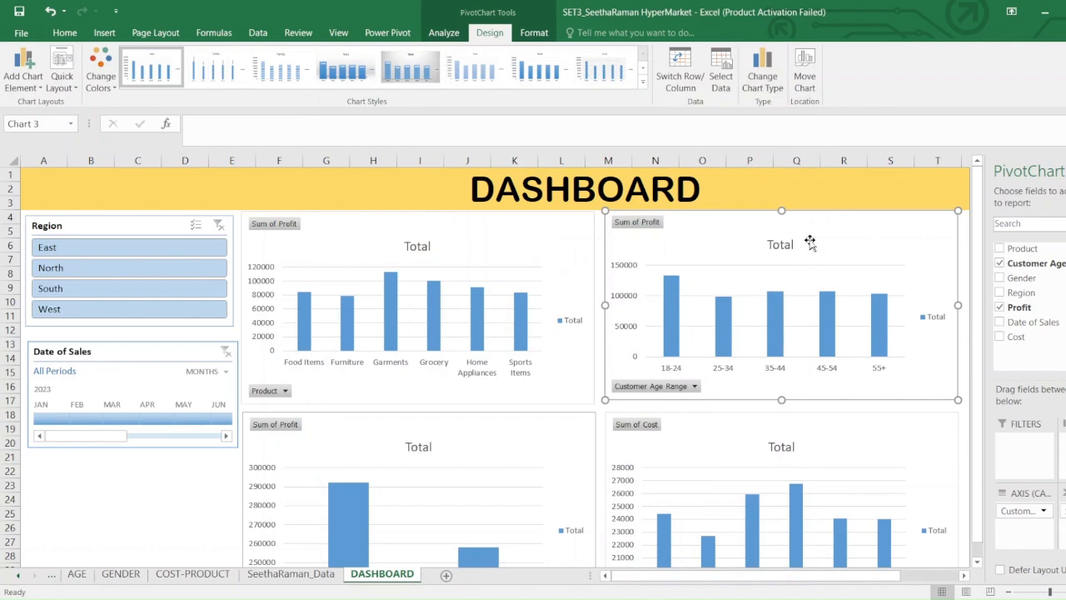
# Step: Change the profit-by-customer-age PivotChart to a Stacked Bar chart
pyautogui.click(762, 71)
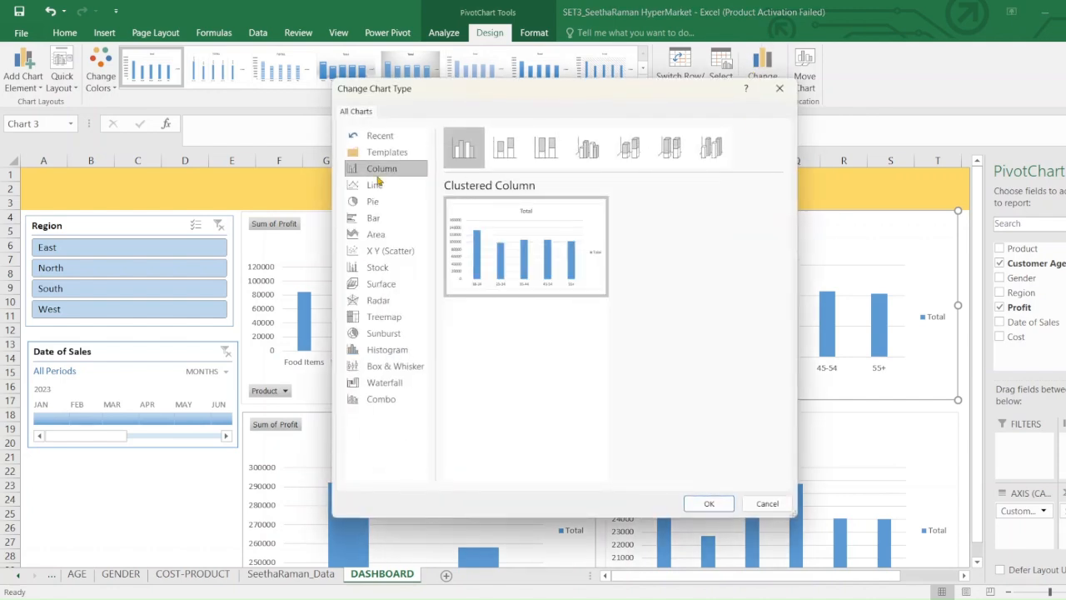
pyautogui.click(373, 218)
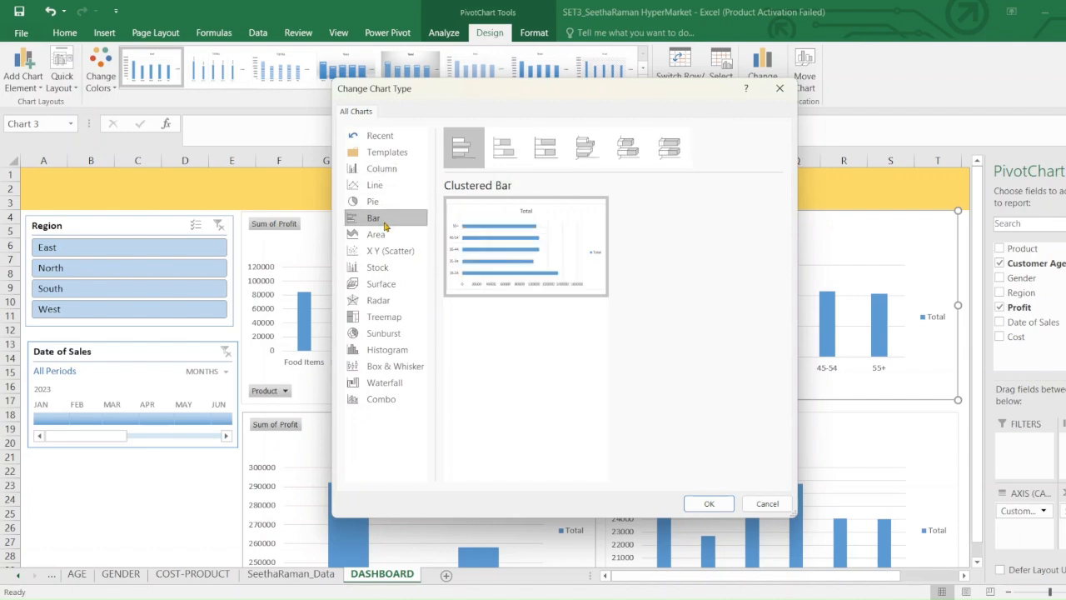
pyautogui.click(504, 148)
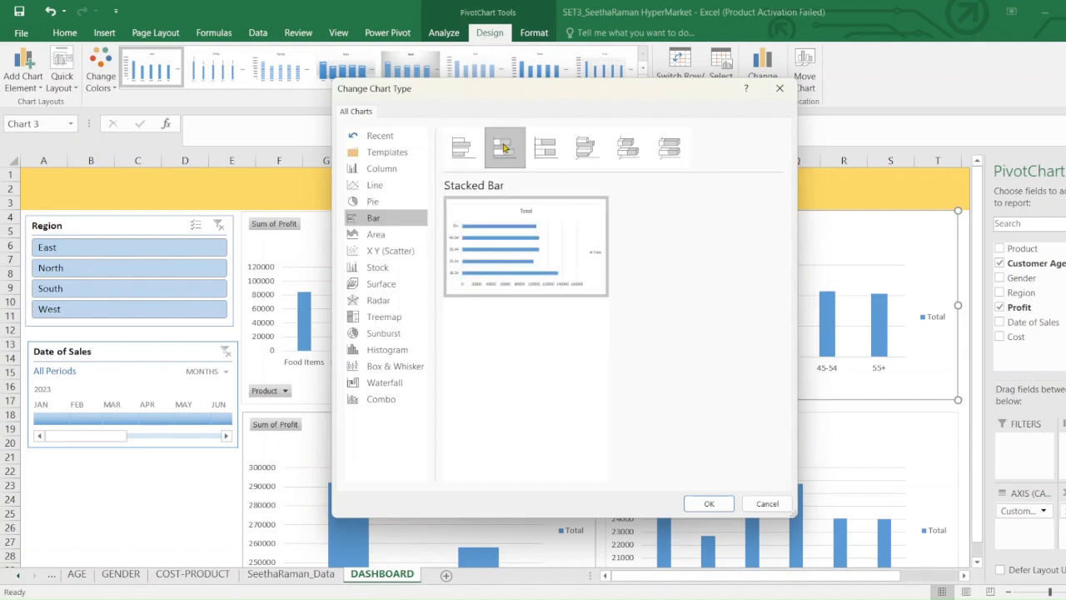
pyautogui.click(558, 151)
pyautogui.moveTo(558, 221)
pyautogui.click(502, 142)
pyautogui.moveTo(506, 214)
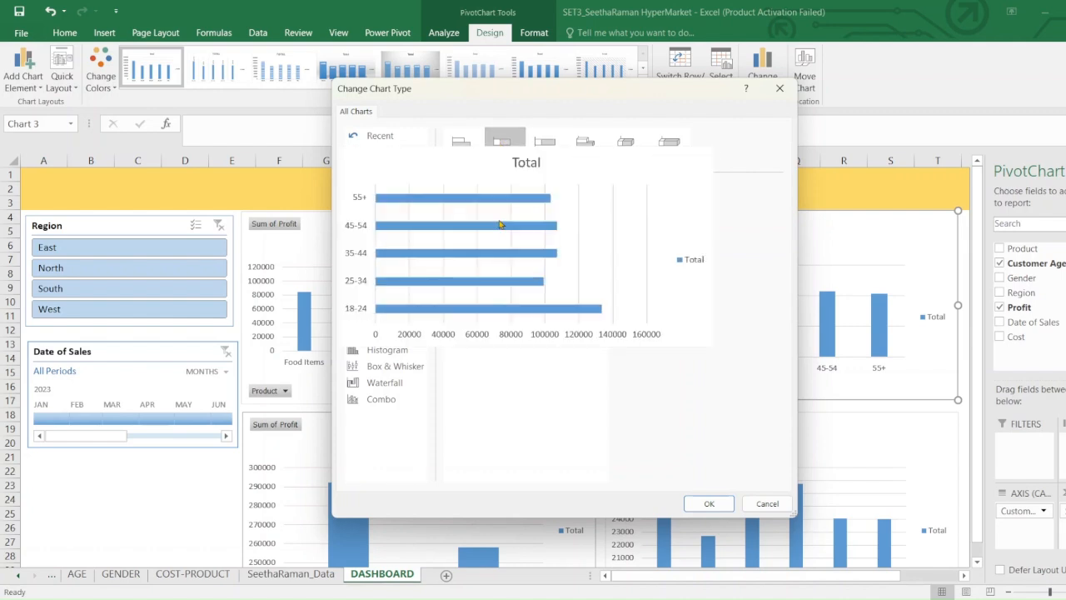
pyautogui.click(721, 504)
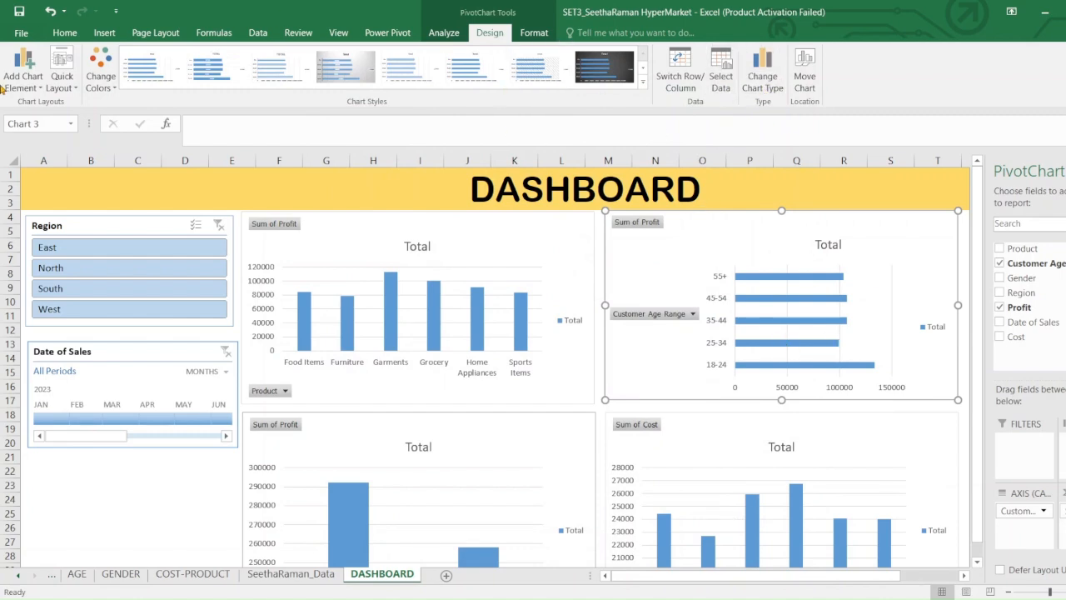
# Step: Recolor the profit-by-customer-age PivotChart with the orange monochromatic palette and apply the last chart style, with shaded bars and a bold title
pyautogui.click(112, 90)
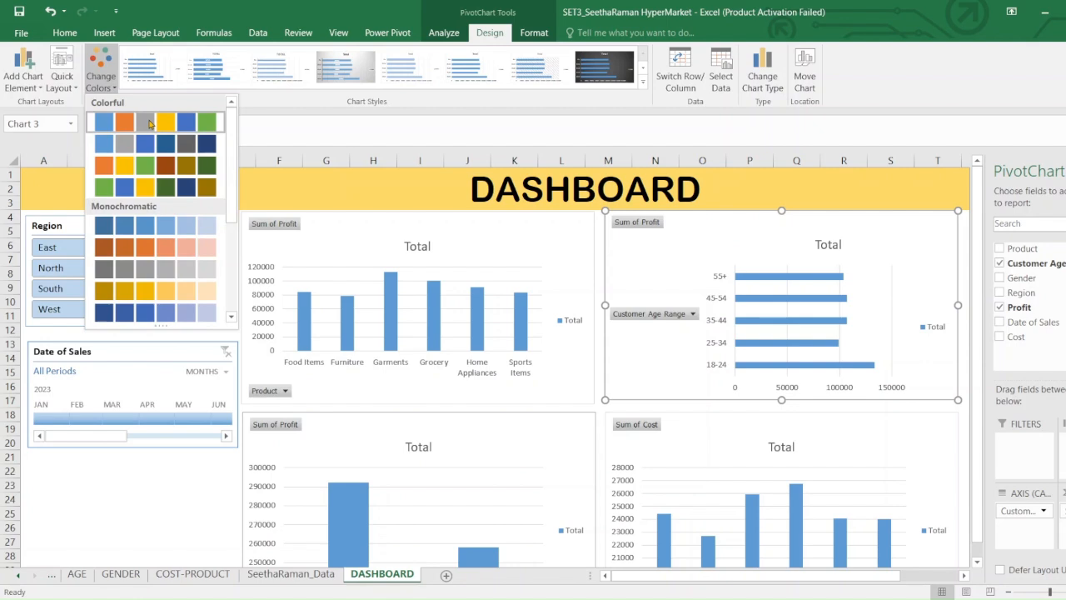
pyautogui.click(149, 124)
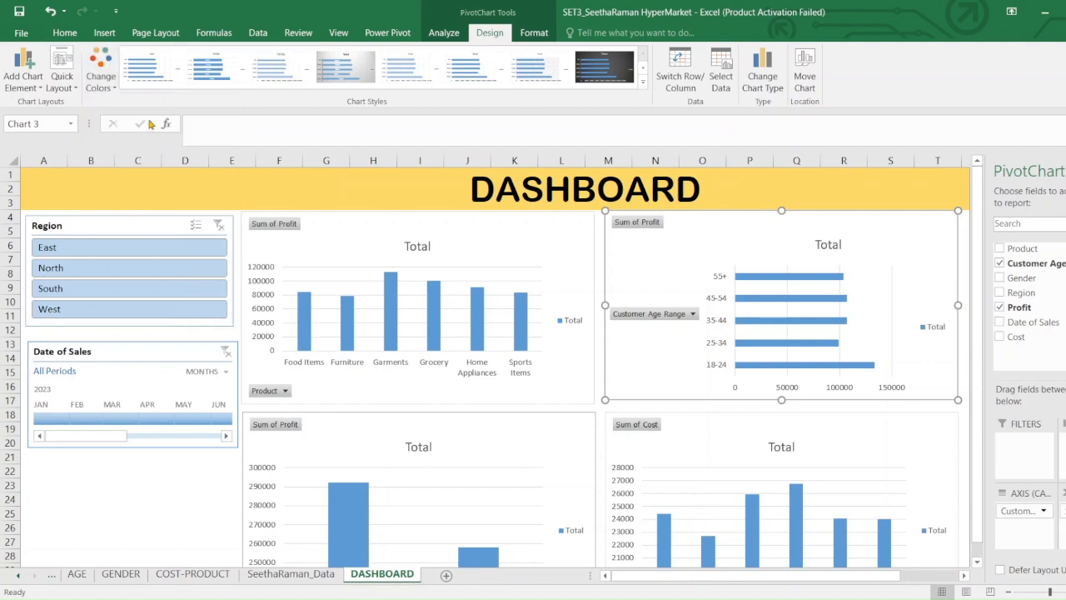
pyautogui.click(97, 81)
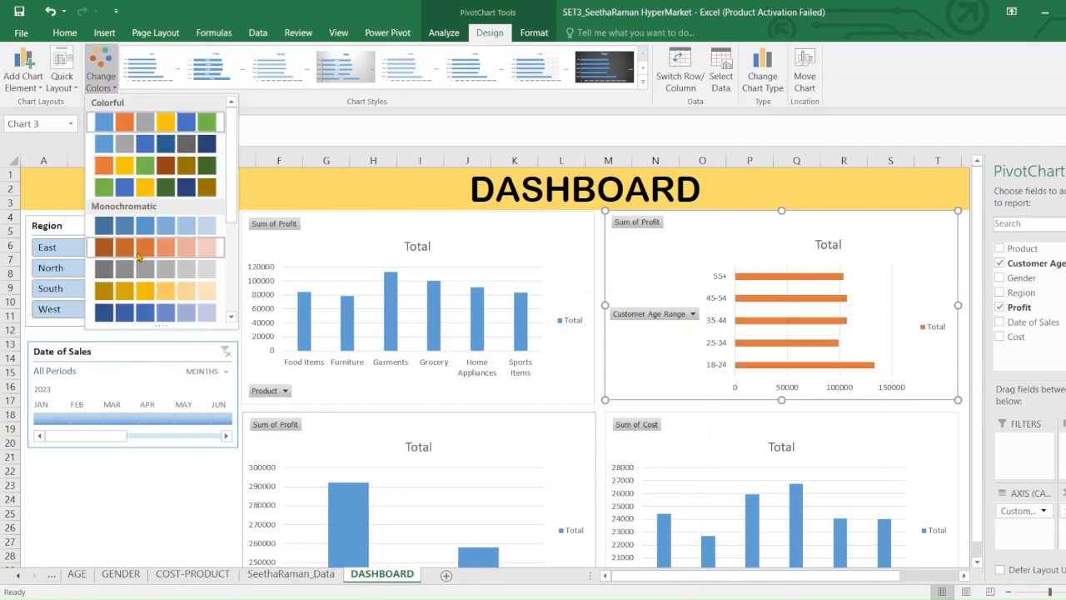
pyautogui.click(138, 257)
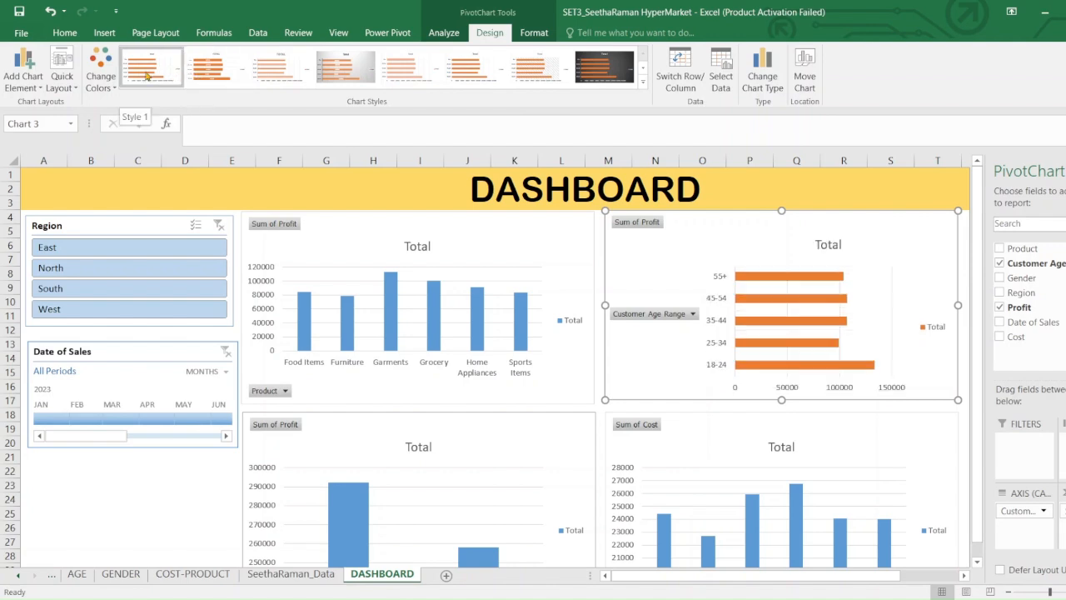
pyautogui.click(642, 82)
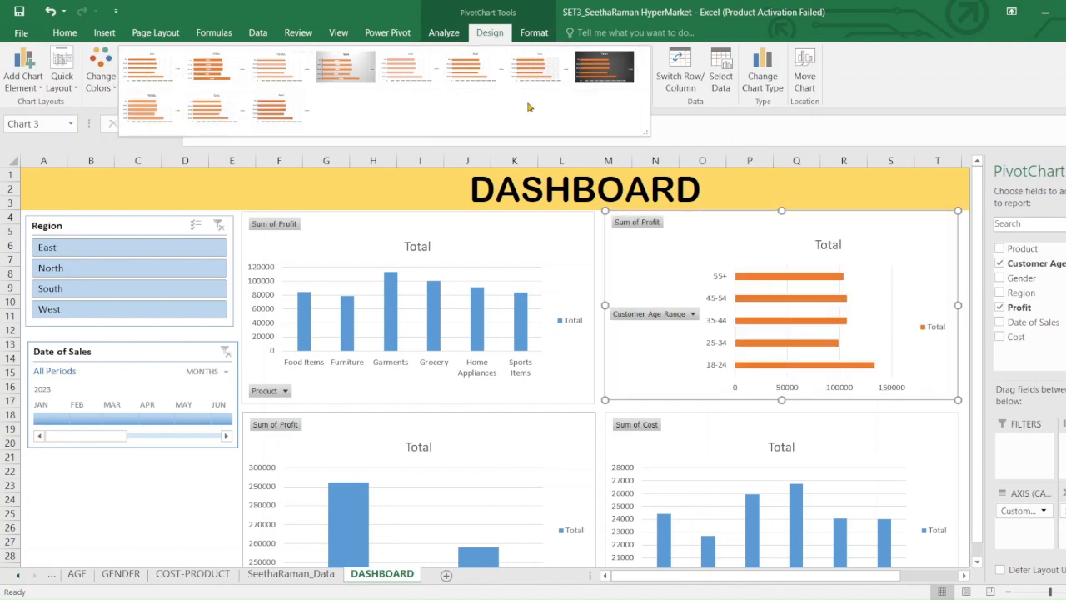
pyautogui.click(282, 112)
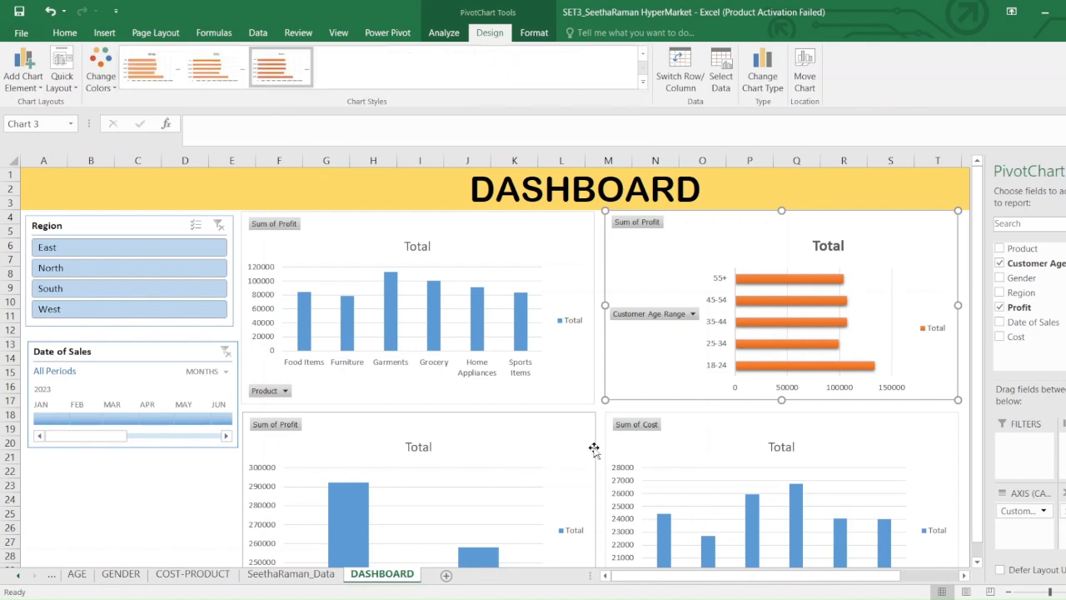
# Step: Change the profit-by-gender PivotChart to a flat Pie chart and deselect it
pyautogui.click(463, 429)
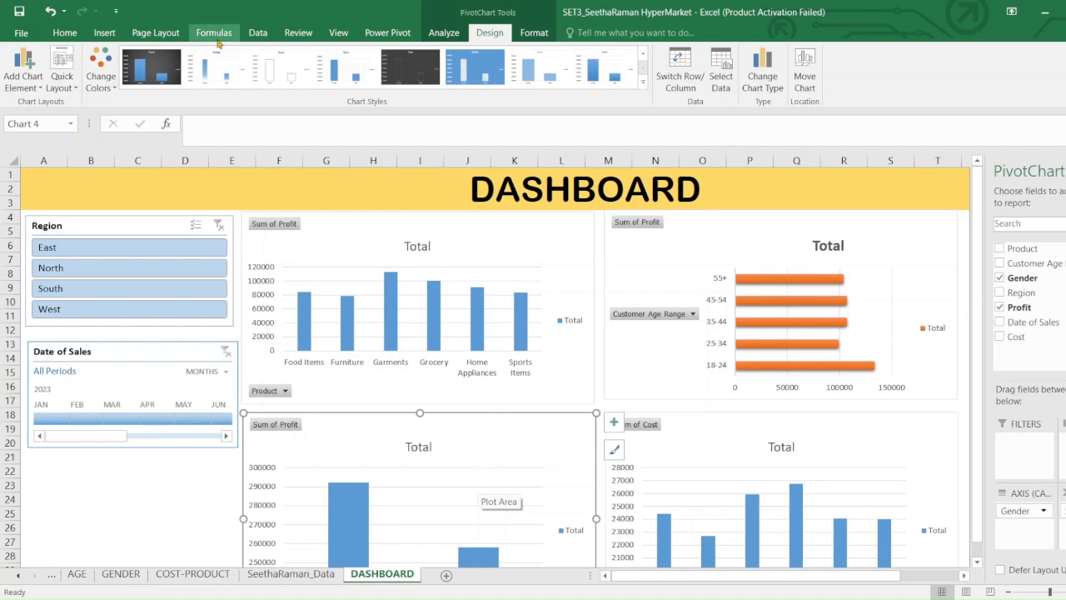
pyautogui.click(762, 75)
pyautogui.moveTo(530, 237)
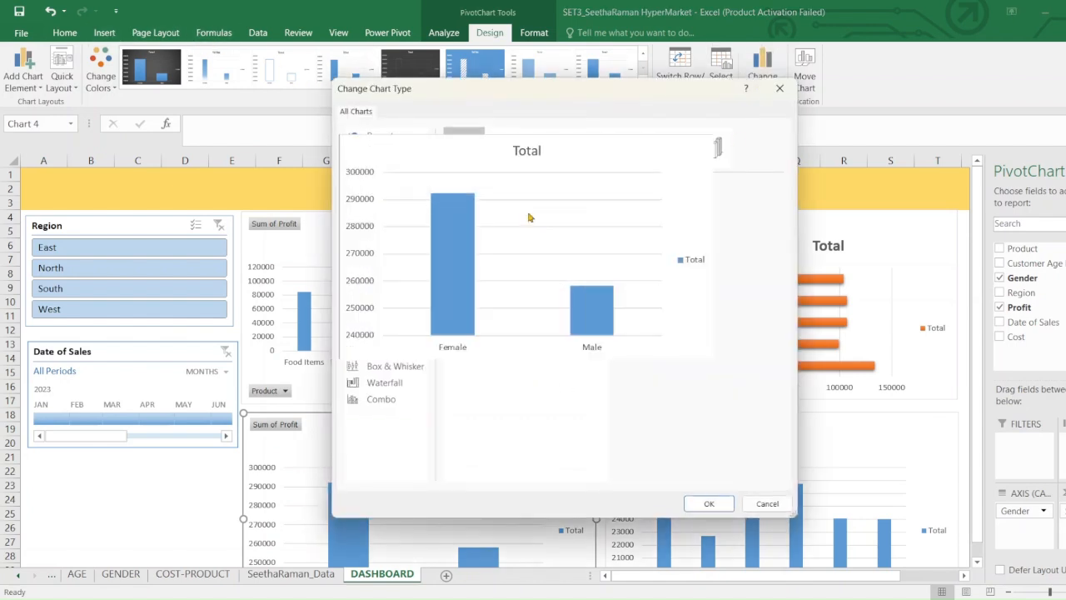
pyautogui.click(372, 200)
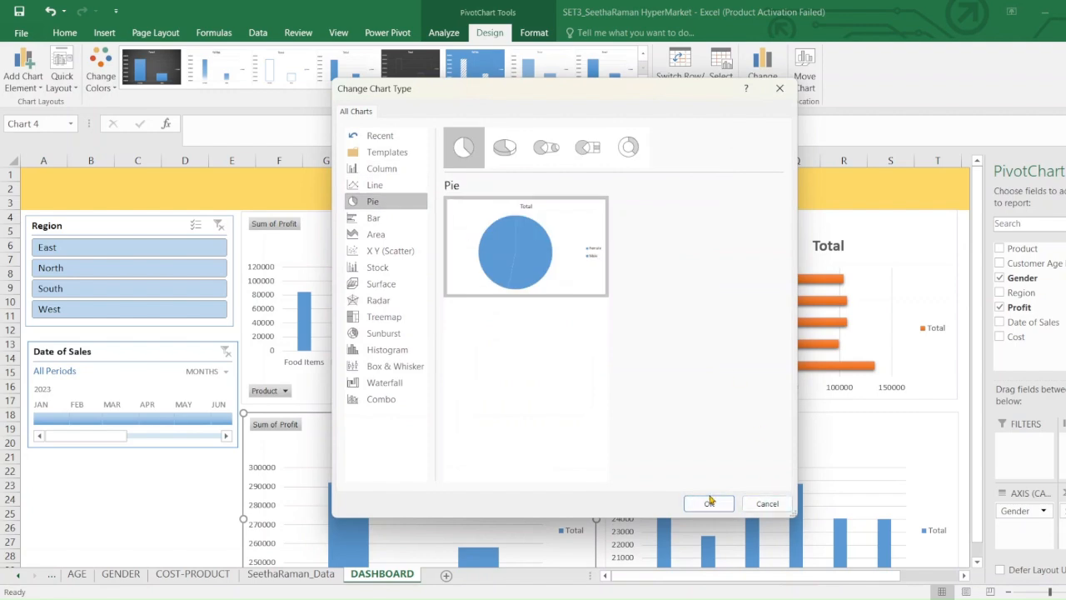
pyautogui.click(506, 150)
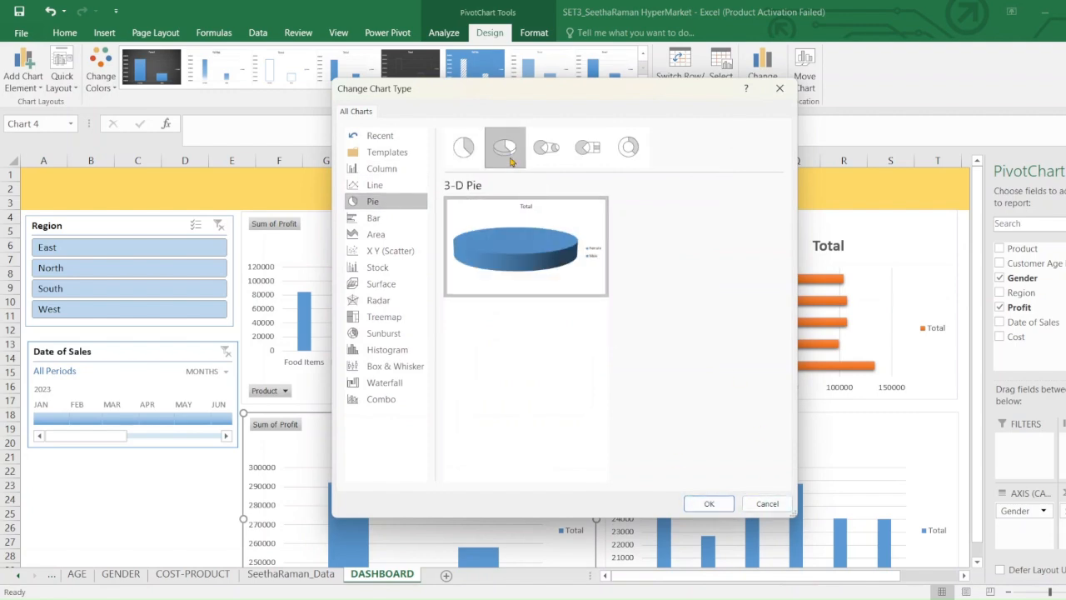
pyautogui.click(463, 148)
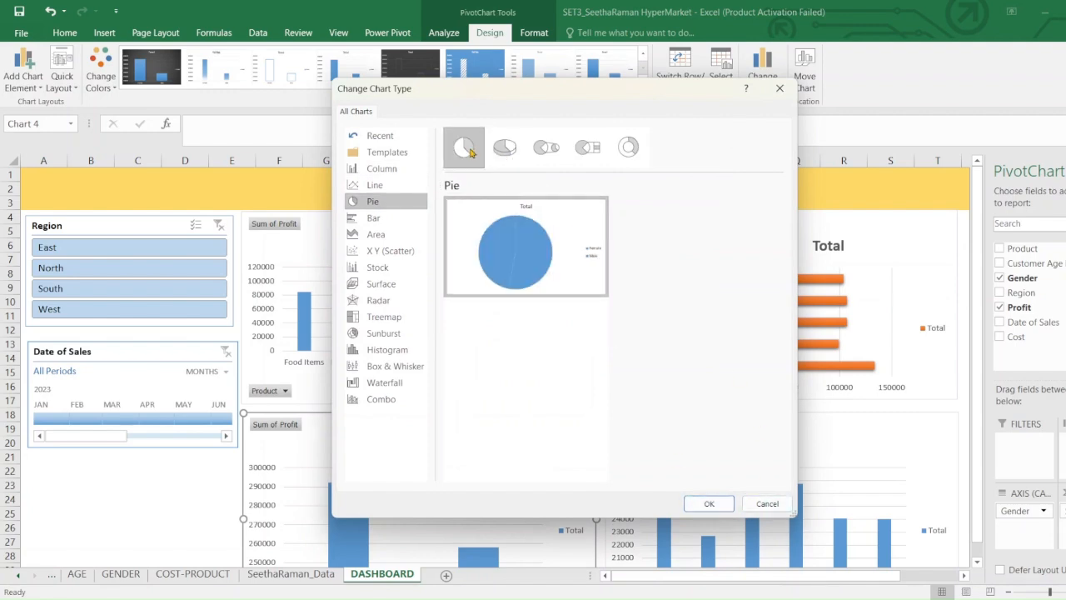
pyautogui.click(706, 503)
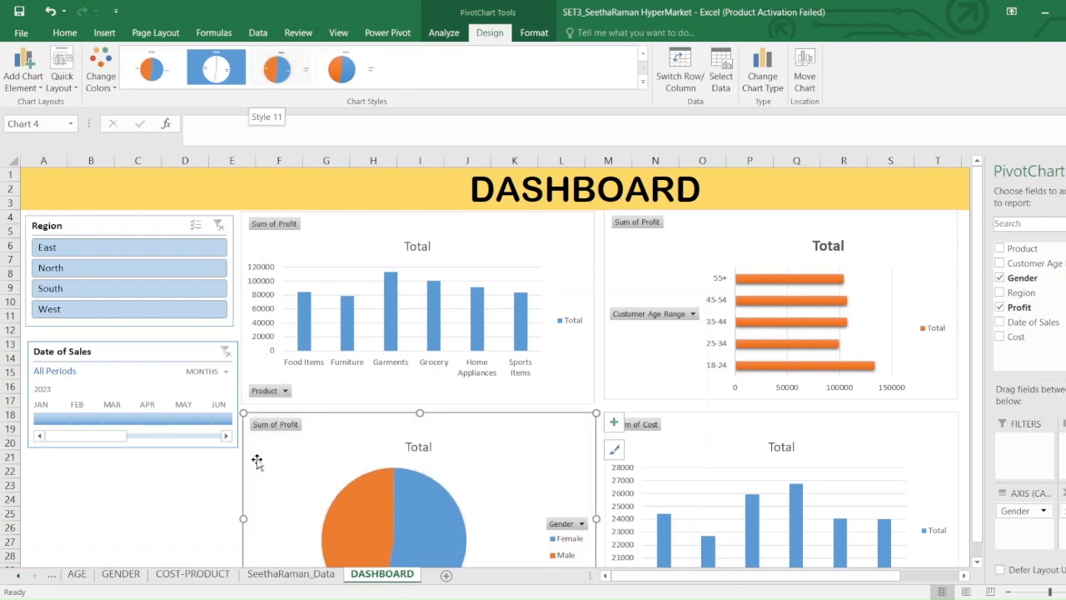
pyautogui.click(192, 506)
# Step: Shrink the gender pie PivotChart and place it under the profit-by-product chart, spanning about columns F to L and rows 18 to 28
pyautogui.click(434, 416)
pyautogui.moveTo(419, 419); pyautogui.dragTo(395, 405)
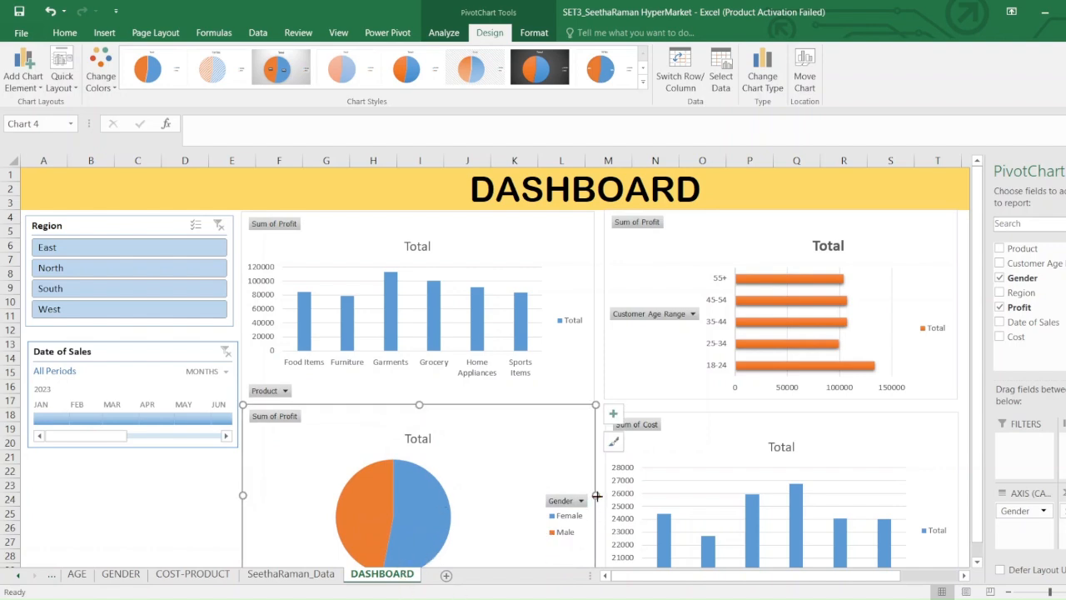
pyautogui.moveTo(597, 496); pyautogui.dragTo(562, 497)
pyautogui.moveTo(466, 489); pyautogui.dragTo(476, 417)
pyautogui.moveTo(414, 517); pyautogui.dragTo(414, 484)
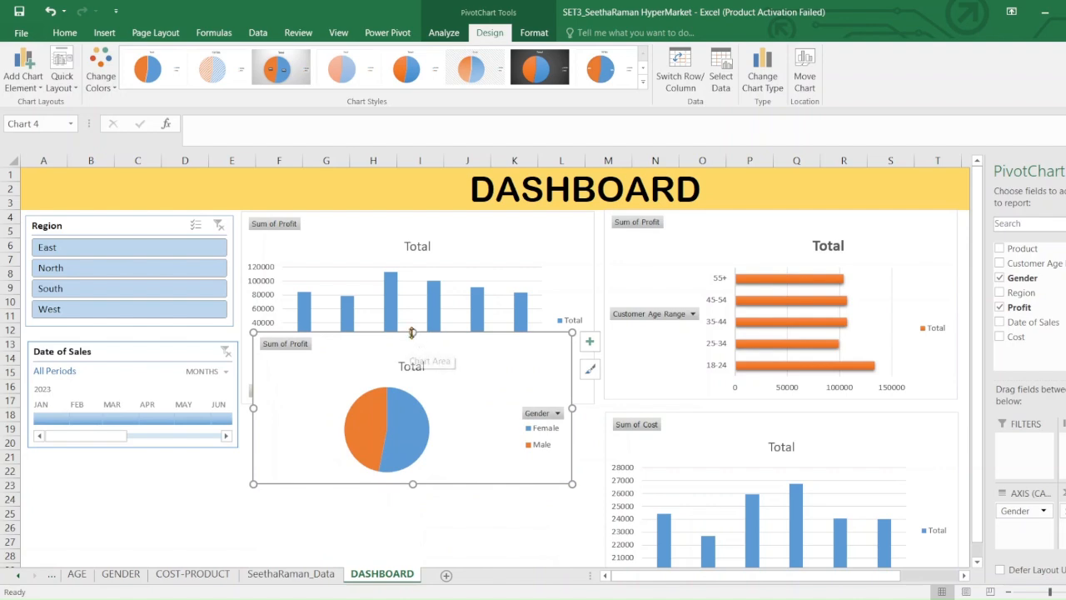
pyautogui.moveTo(409, 337); pyautogui.dragTo(410, 348)
pyautogui.moveTo(254, 410); pyautogui.dragTo(297, 412)
pyautogui.moveTo(498, 386)
pyautogui.mouseDown()
pyautogui.moveTo(464, 452)
pyautogui.moveTo(449, 447)
pyautogui.mouseUp()
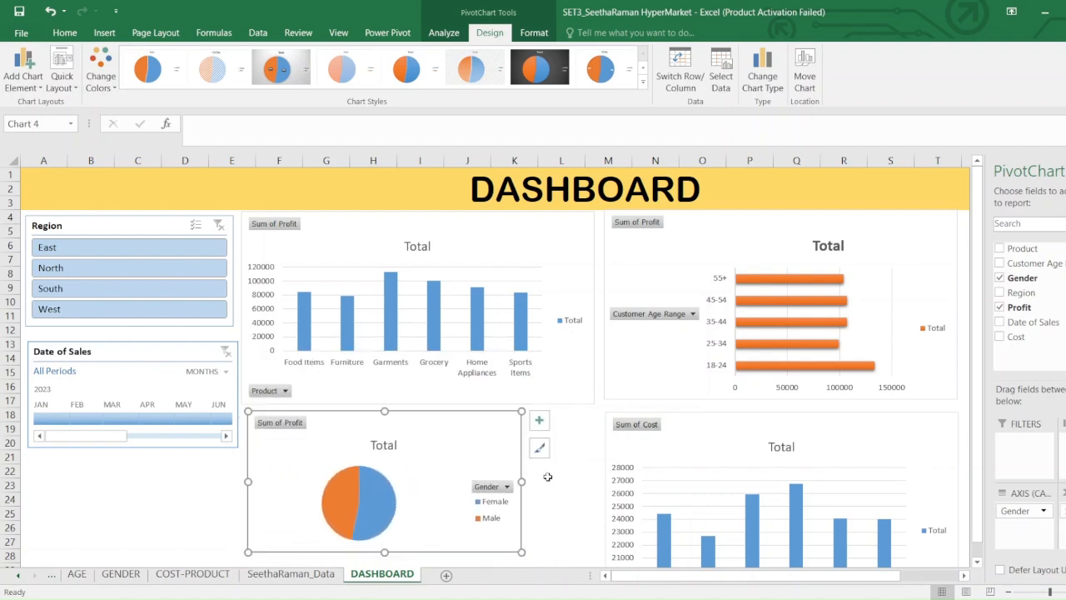
pyautogui.moveTo(525, 482); pyautogui.dragTo(586, 486)
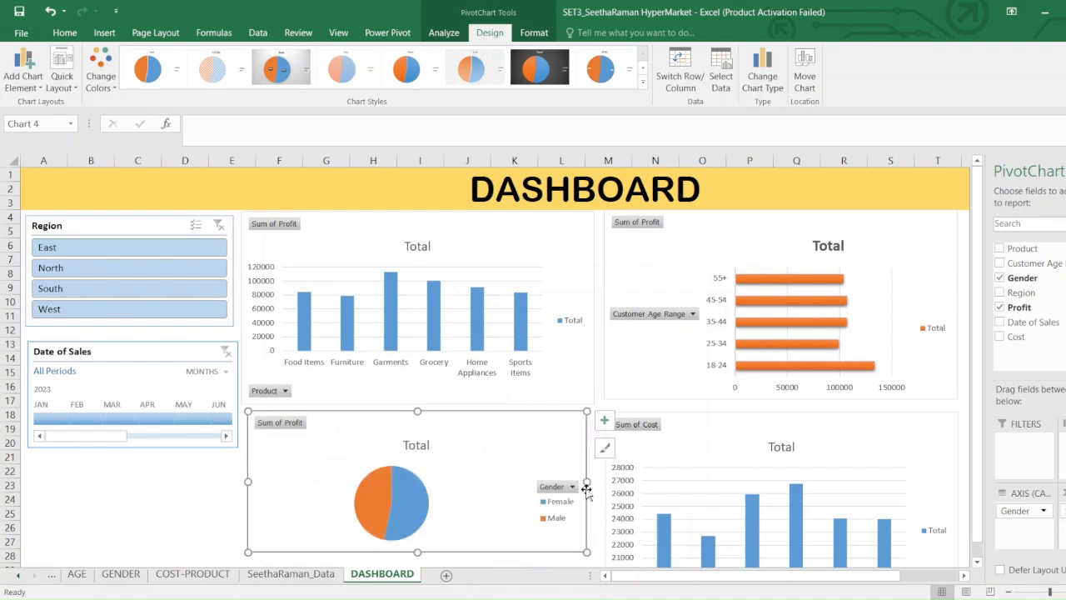
# Step: Nudge the customer-age and cost PivotCharts closer to the first chart column, and shift the gender pie chart slightly toward them
pyautogui.click(757, 439)
pyautogui.moveTo(702, 380); pyautogui.dragTo(695, 379)
pyautogui.moveTo(709, 440); pyautogui.dragTo(705, 432)
pyautogui.moveTo(571, 432); pyautogui.dragTo(576, 433)
# Step: Change the cost-by-product PivotChart to a basic Line chart
pyautogui.click(692, 429)
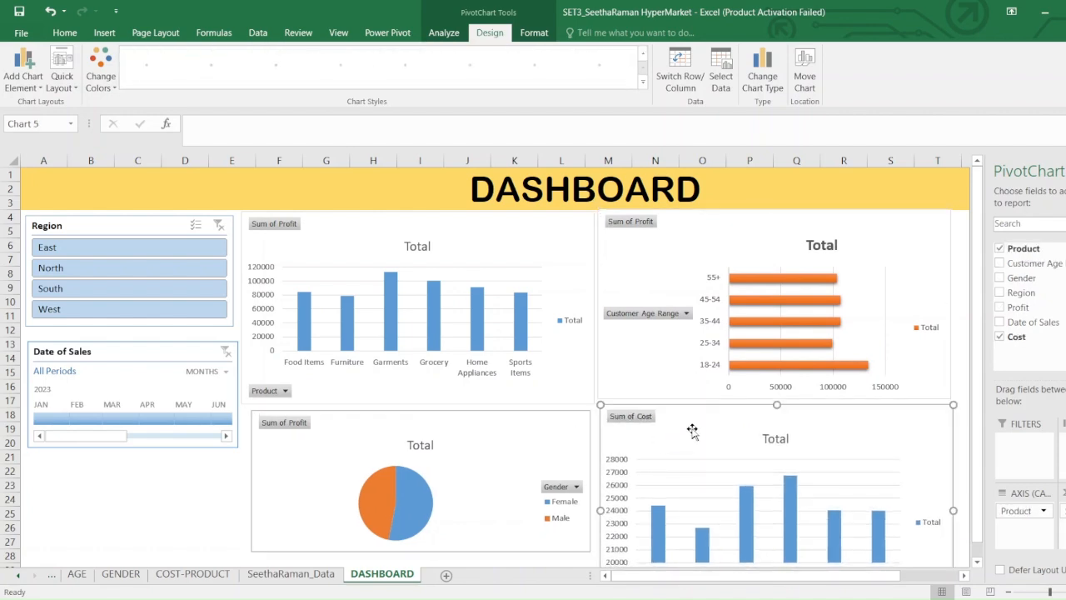
pyautogui.click(762, 71)
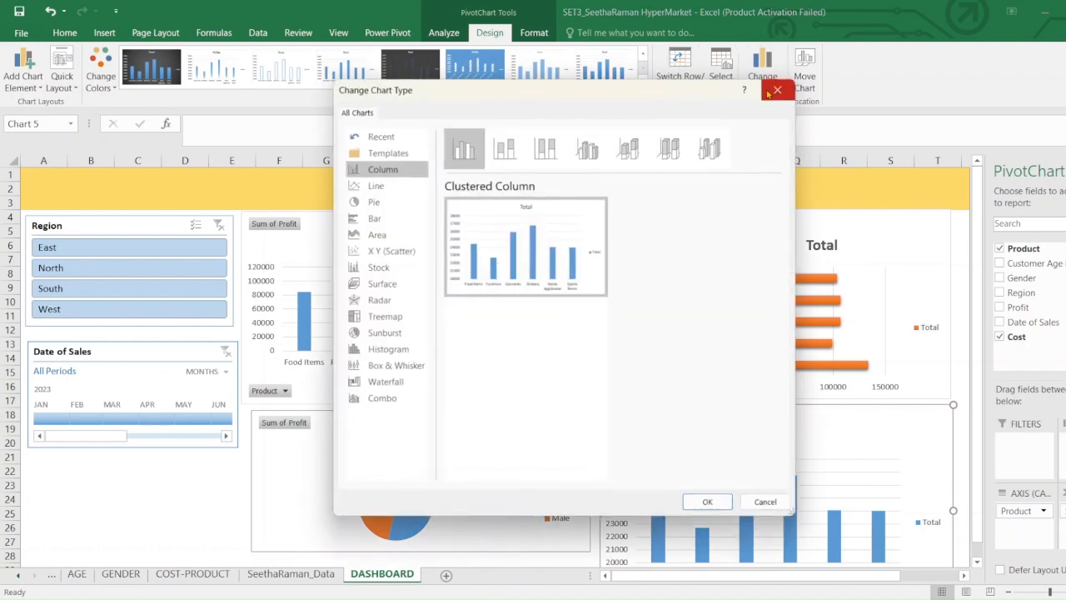
pyautogui.click(375, 186)
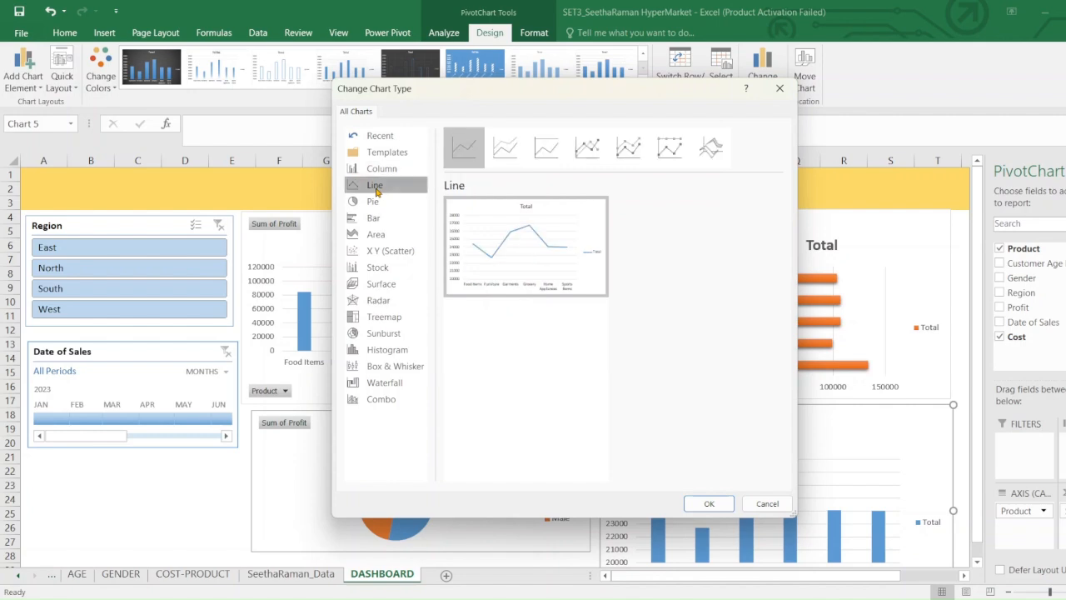
pyautogui.moveTo(572, 253)
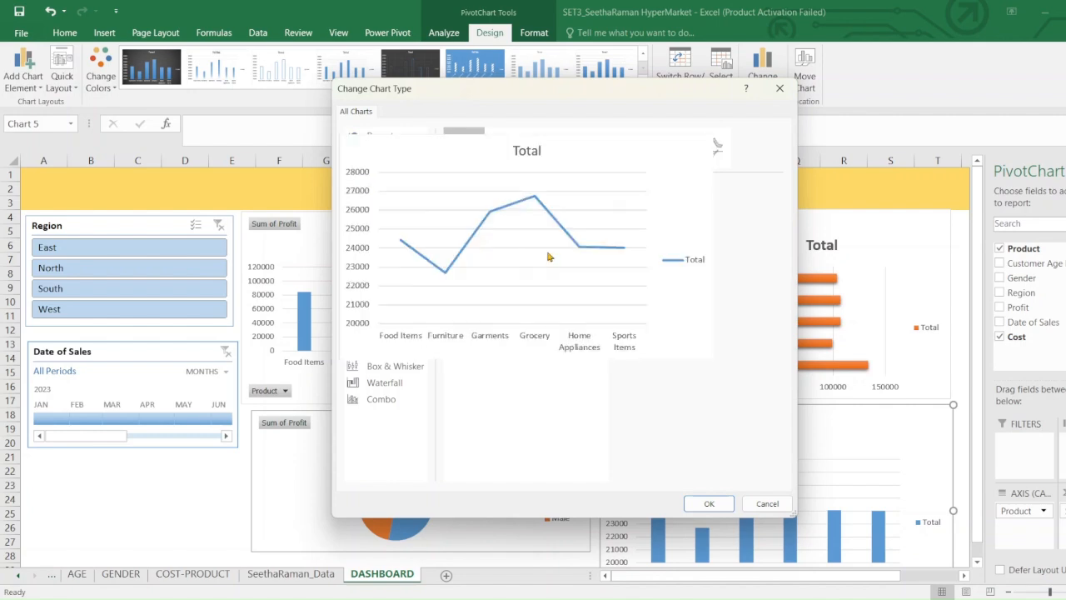
pyautogui.click(709, 503)
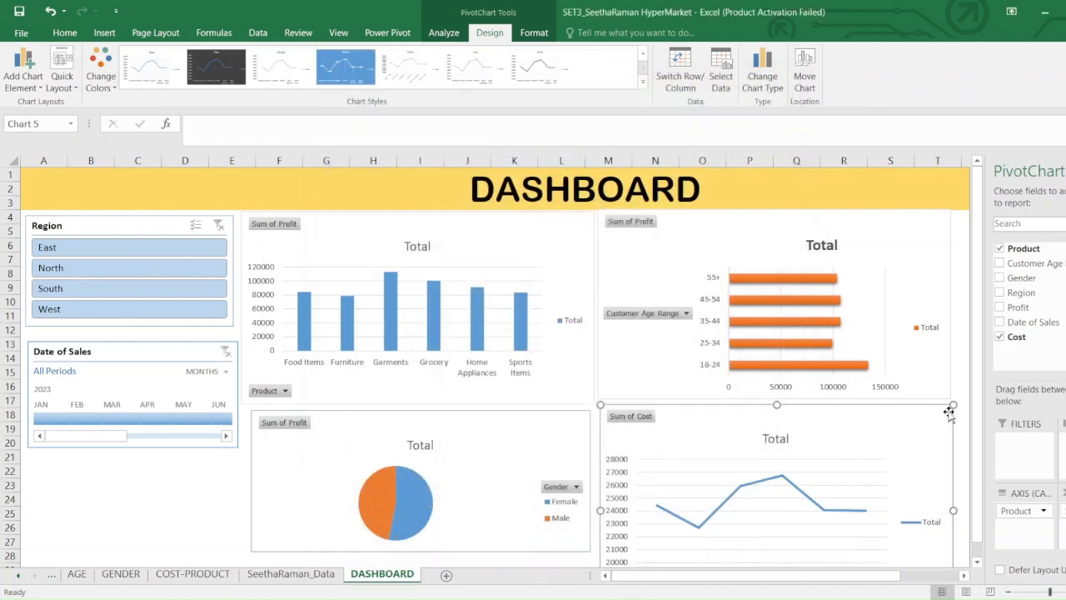
# Step: Recolor the cost-by-product line PivotChart with the gold monochromatic palette
pyautogui.moveTo(979, 283); pyautogui.dragTo(991, 322)
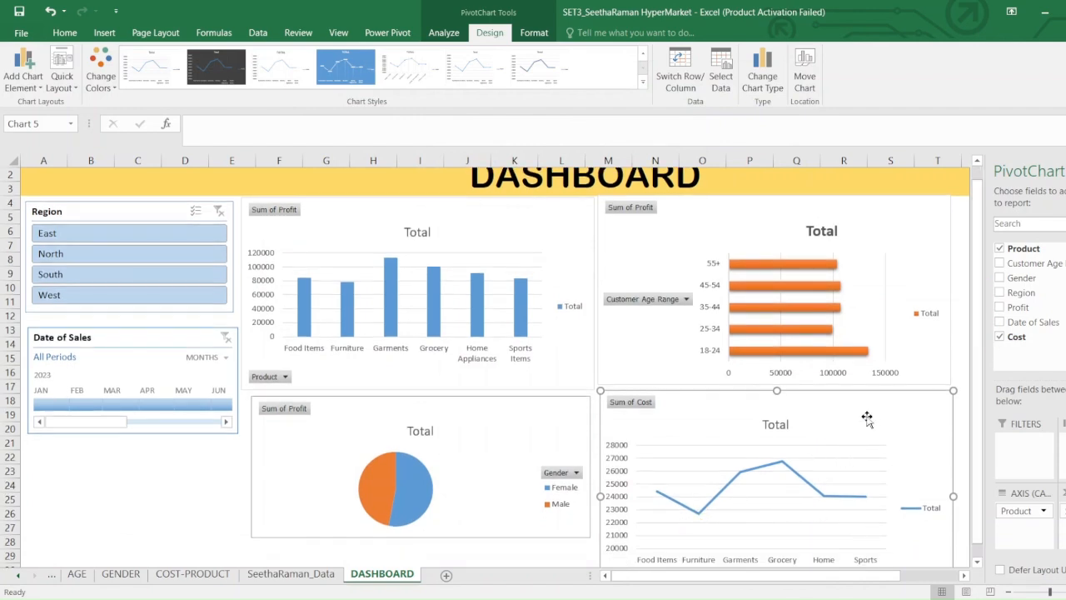
pyautogui.click(758, 92)
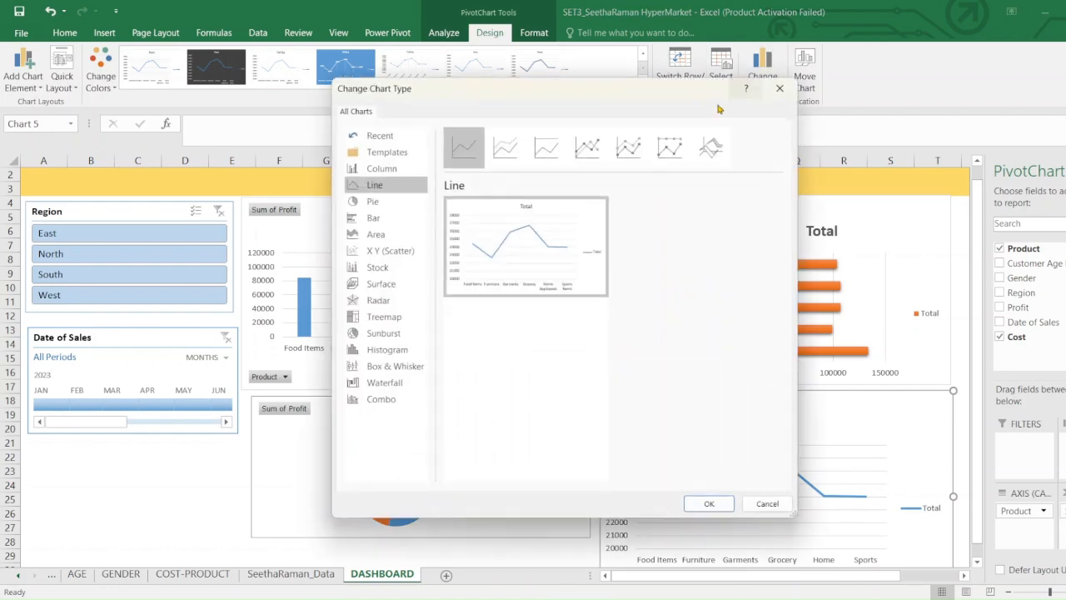
pyautogui.click(780, 89)
pyautogui.click(101, 69)
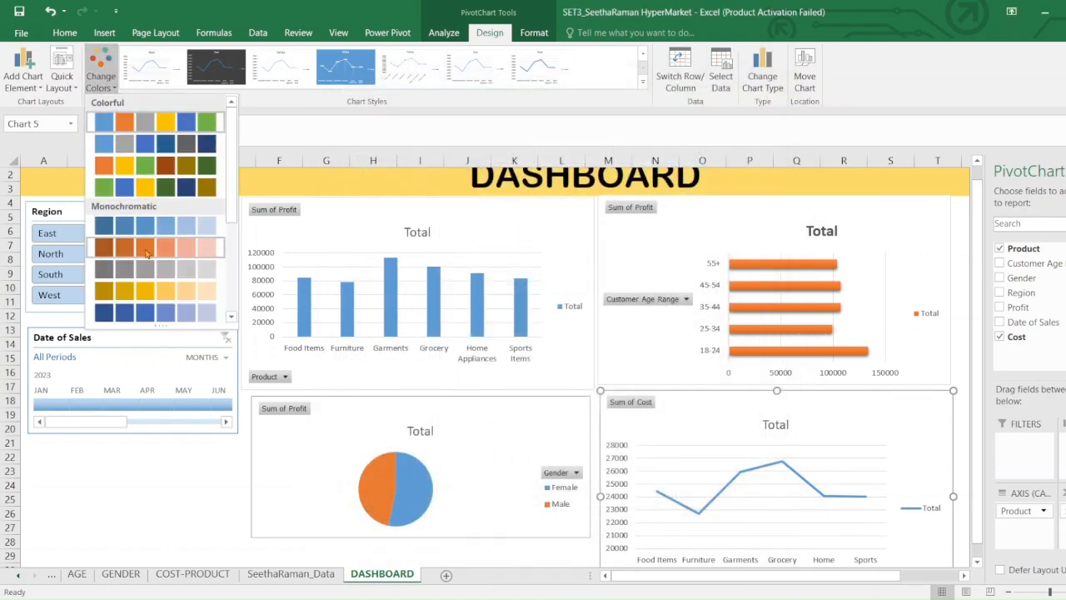
pyautogui.click(145, 295)
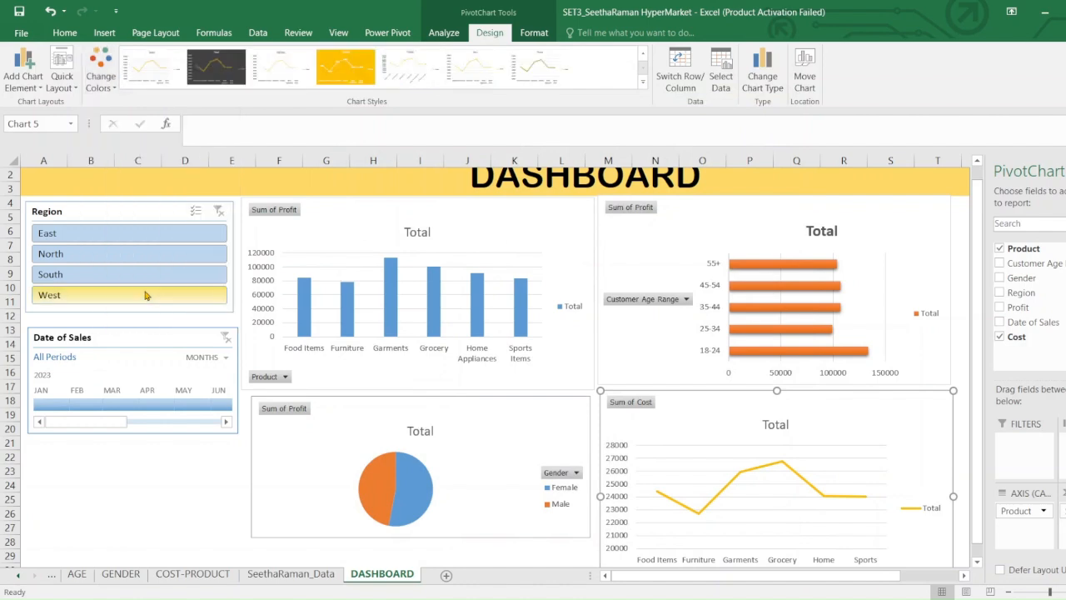
# Step: Recolor the profit-by-product column PivotChart with the colorful palette that starts with green
pyautogui.click(453, 230)
pyautogui.click(100, 79)
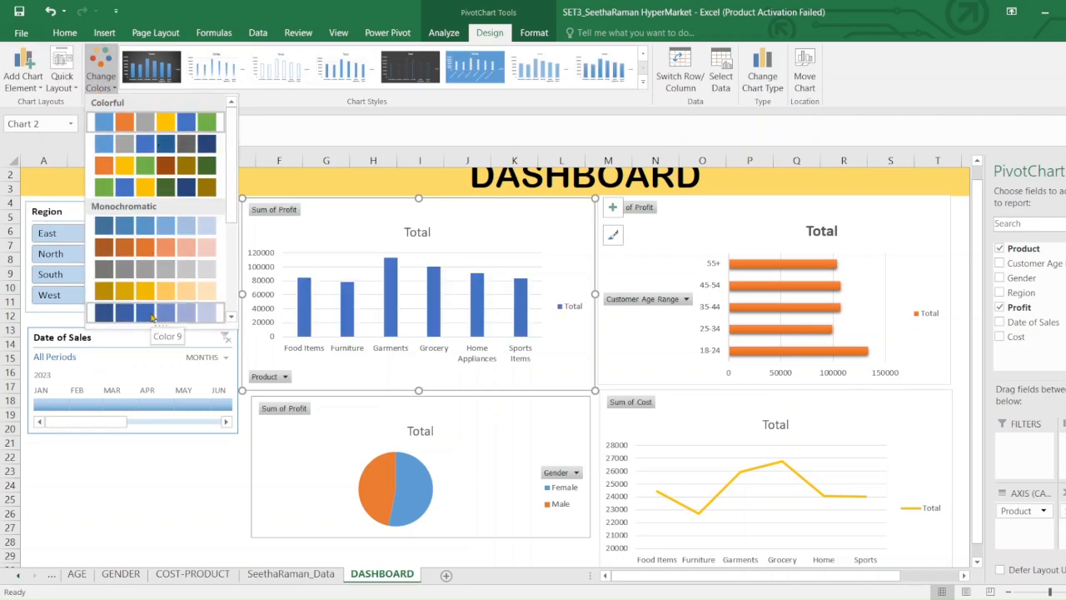
pyautogui.click(157, 190)
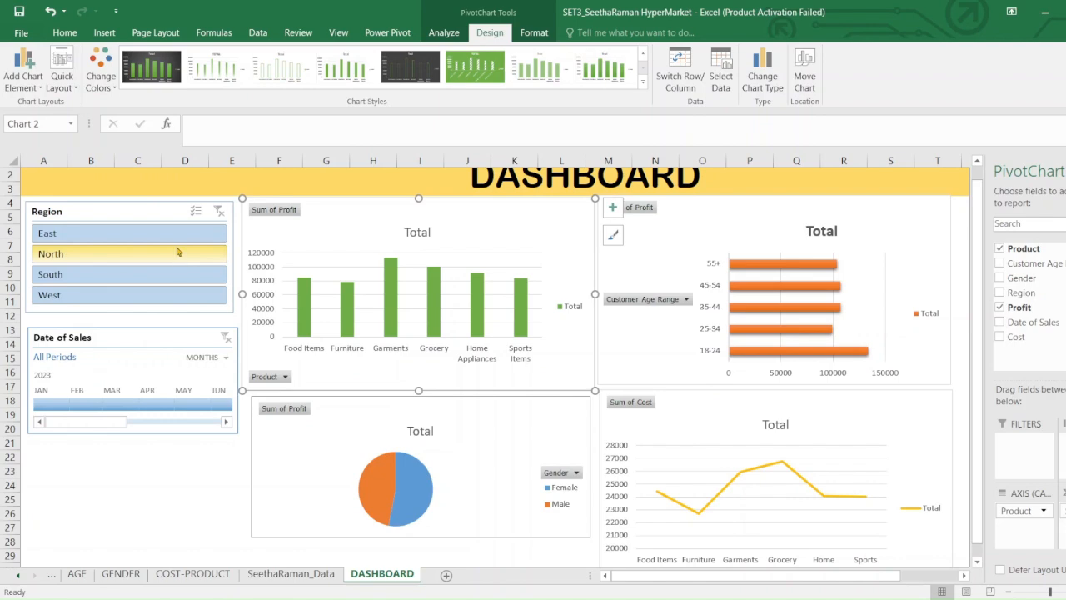
# Step: Test the Region slicer by filtering to East, and clear the filter
pyautogui.click(140, 214)
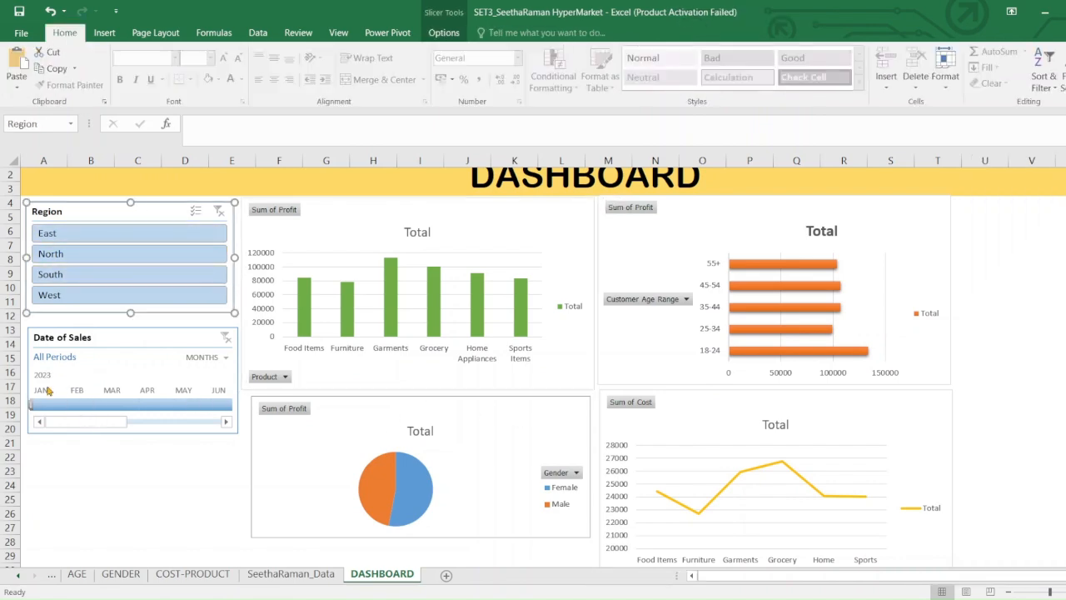
pyautogui.click(69, 238)
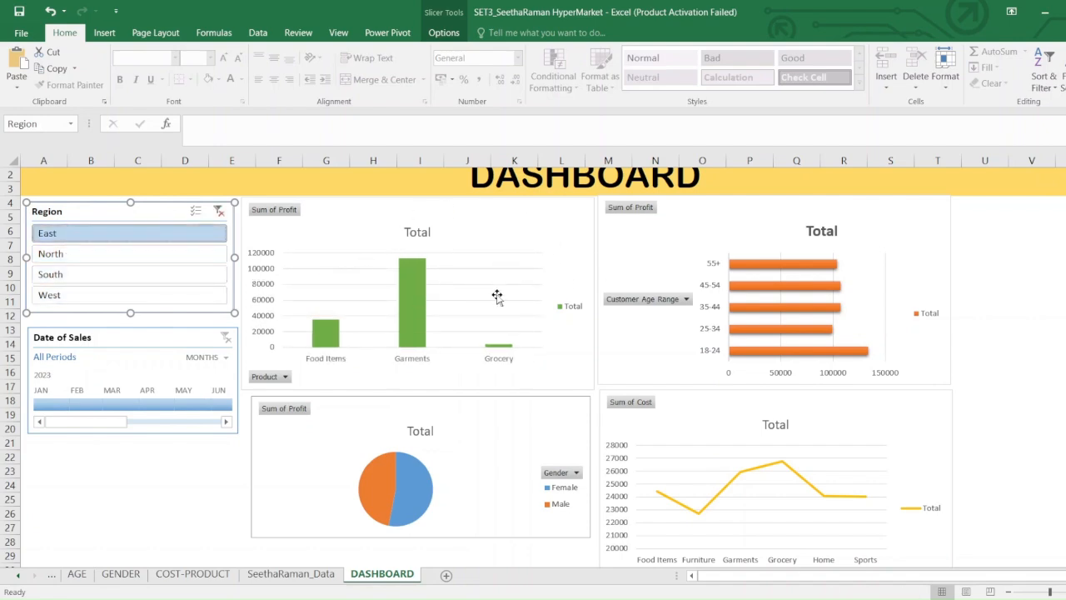
pyautogui.moveTo(419, 273)
pyautogui.click(219, 212)
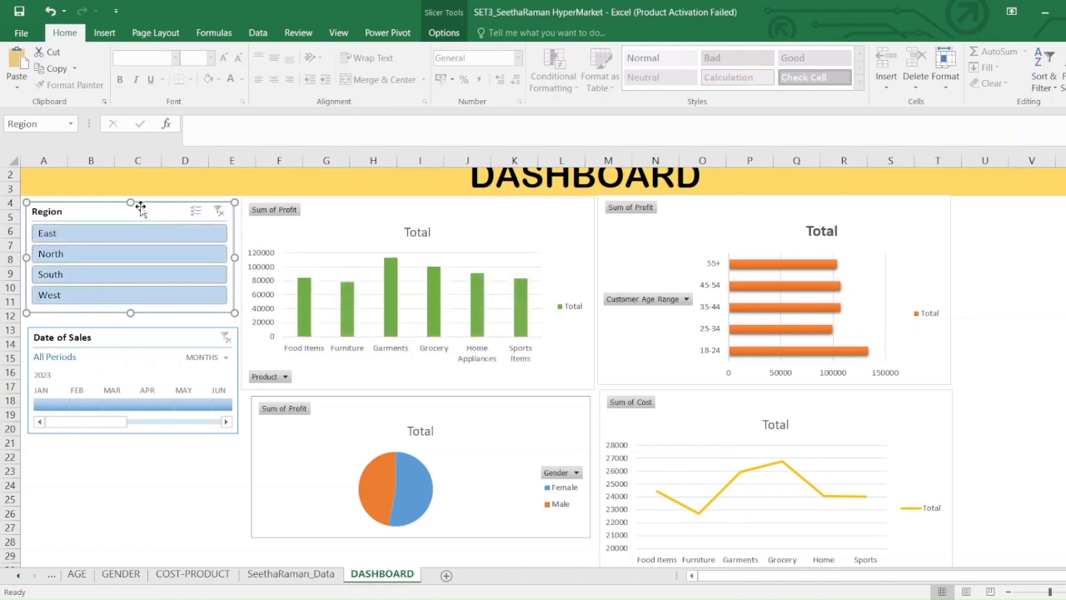
# Step: Connect the Region slicer to the PivotTables on the AGE, COST-PRODUCT and GENDER sheets through its report connections
pyautogui.rightClick(141, 211)
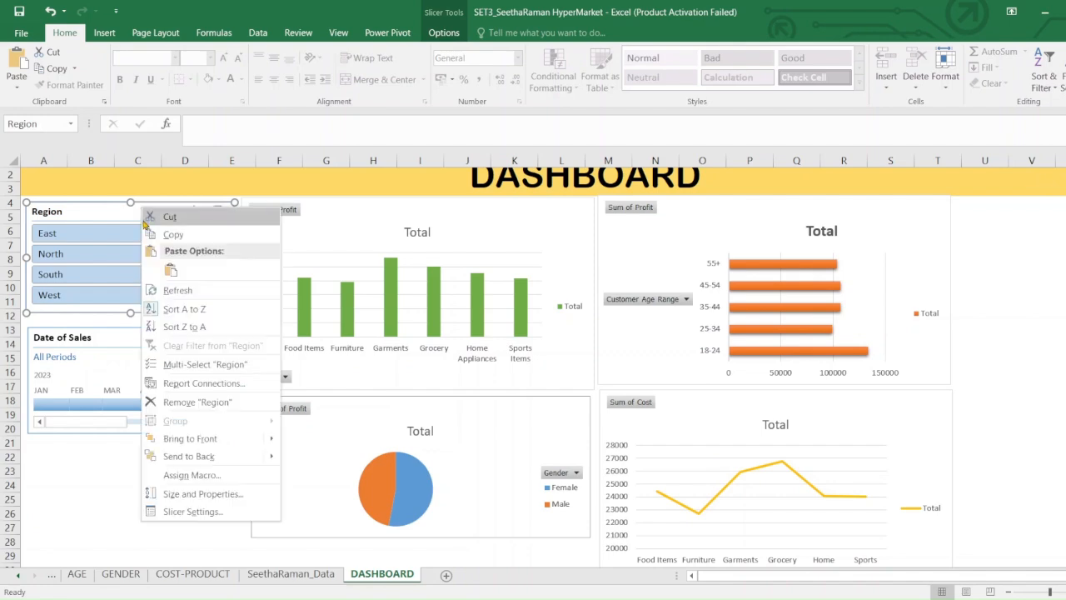
pyautogui.click(209, 389)
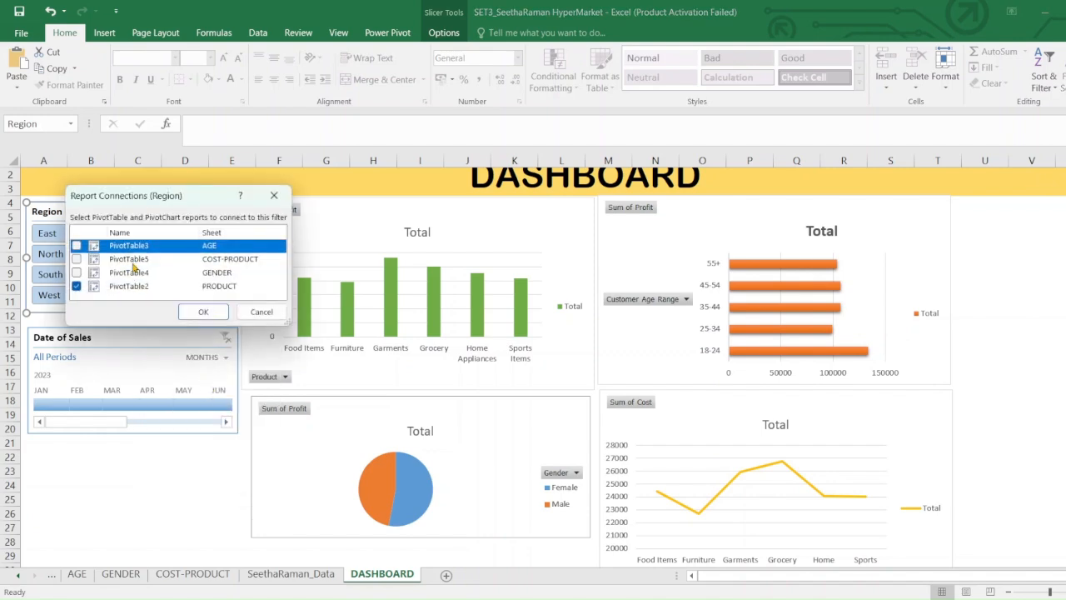
pyautogui.click(77, 259)
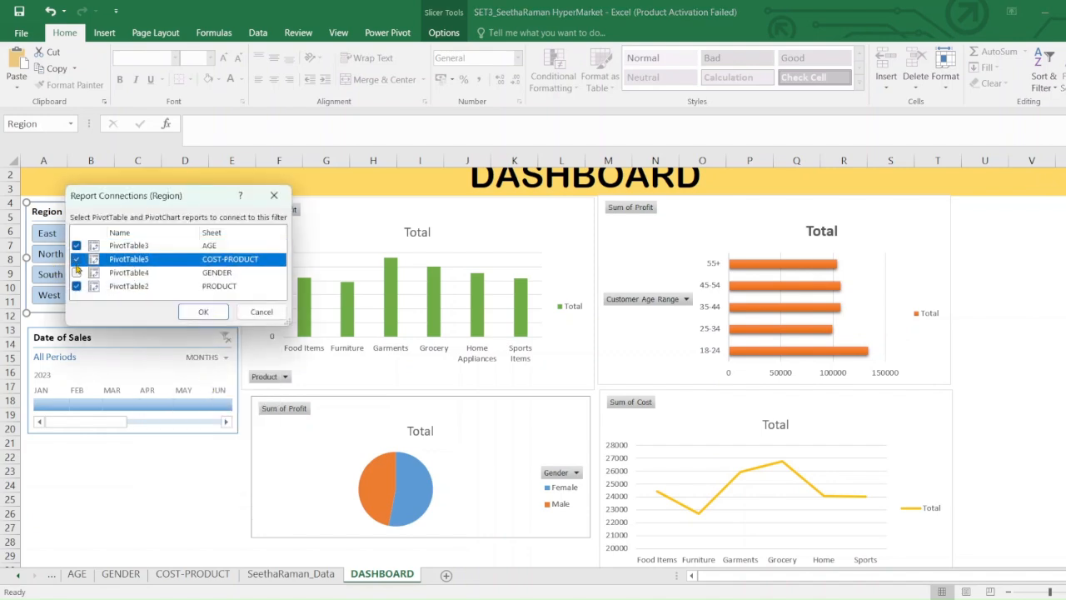
pyautogui.click(76, 273)
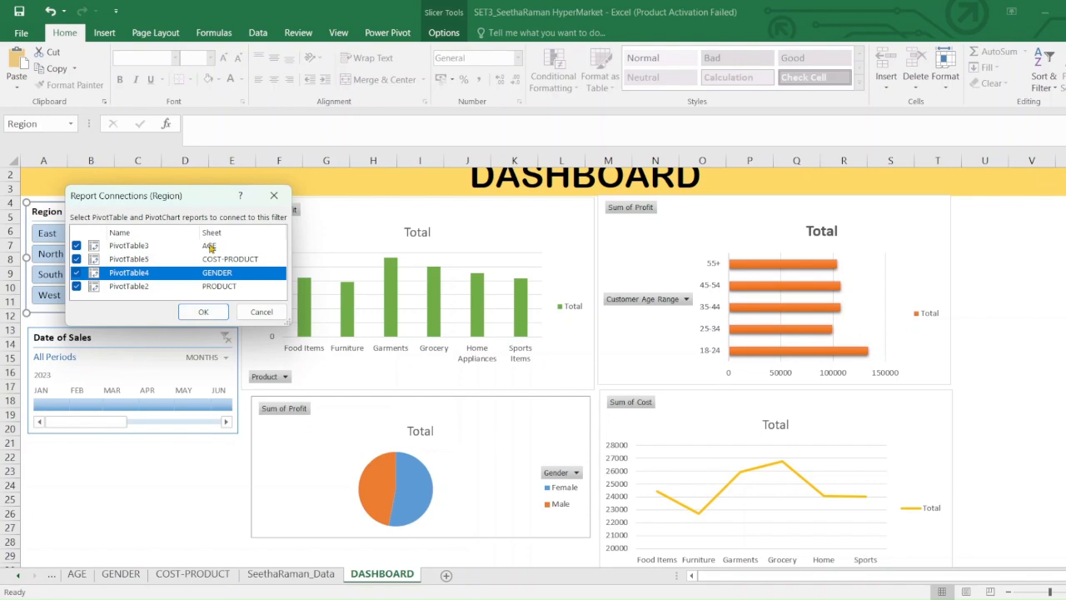
pyautogui.click(205, 312)
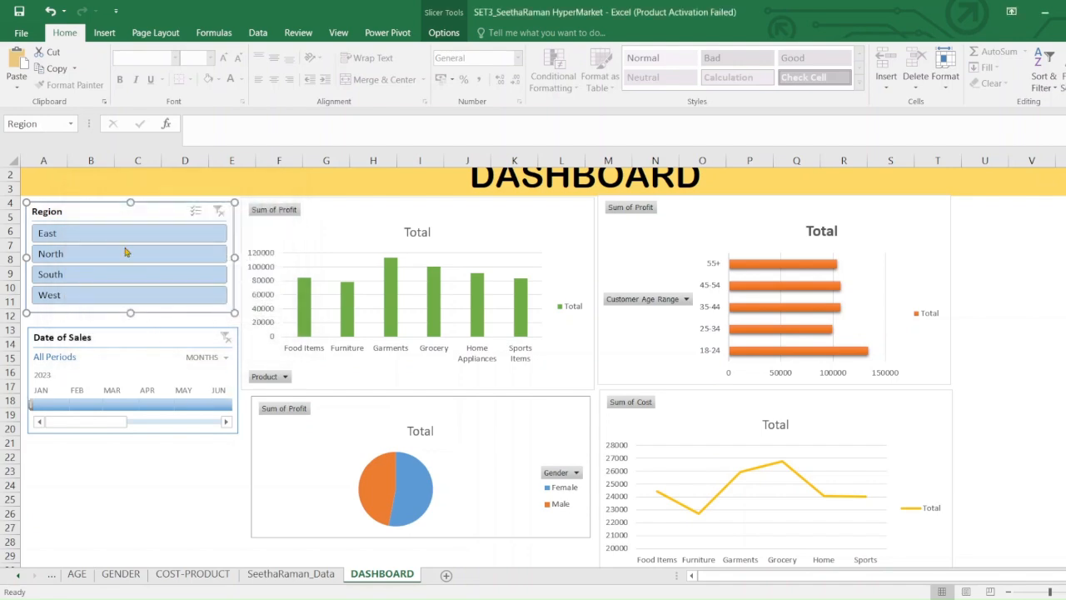
# Step: Test the Region slicer on East, North and South, and try the Date of Sales timeline from January to April 2023
pyautogui.click(57, 236)
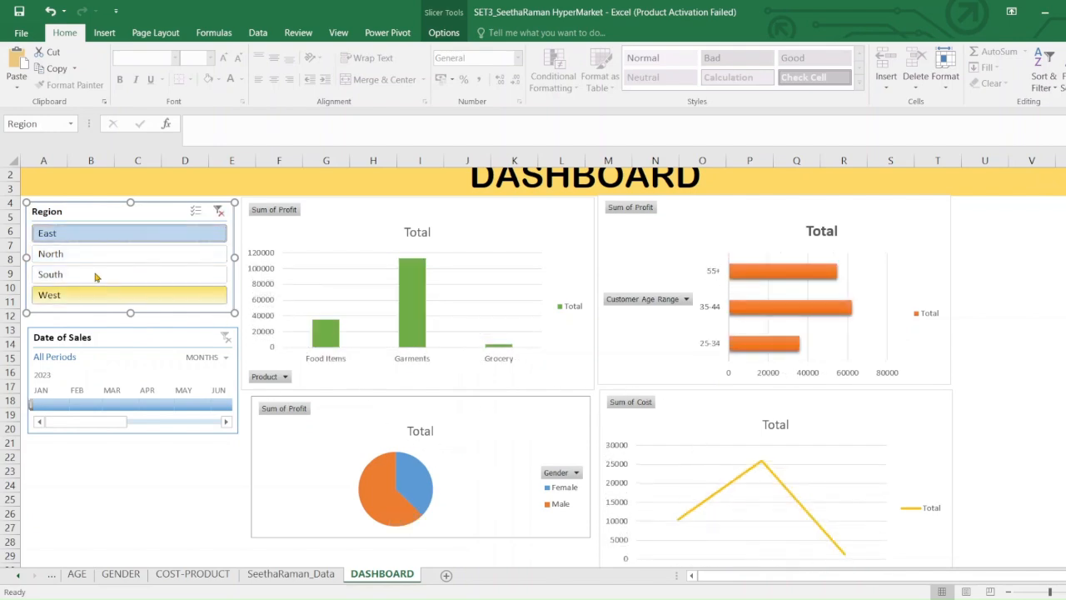
pyautogui.click(65, 253)
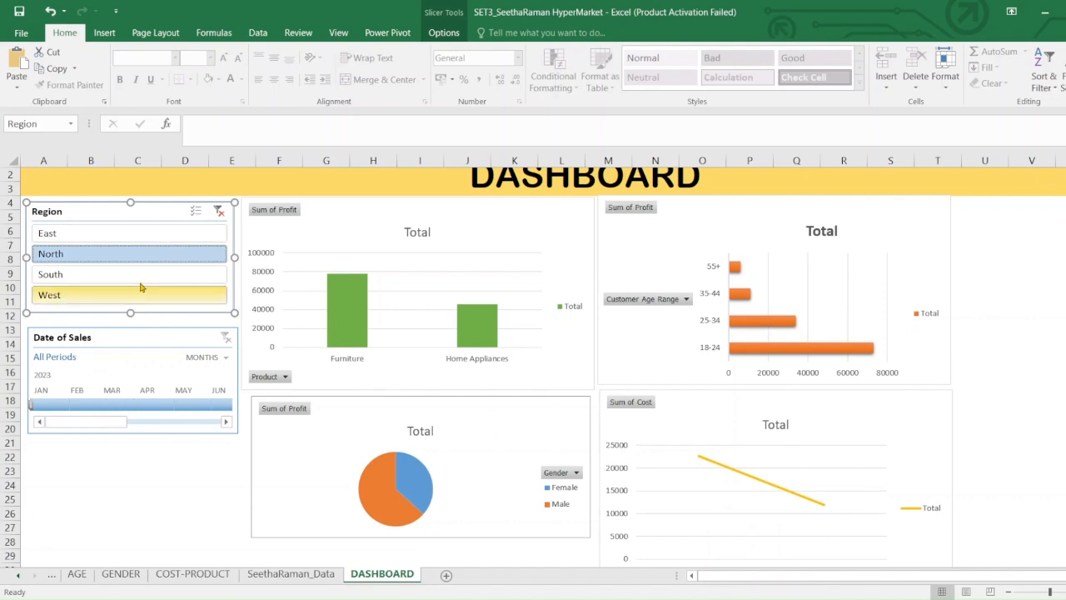
pyautogui.click(75, 274)
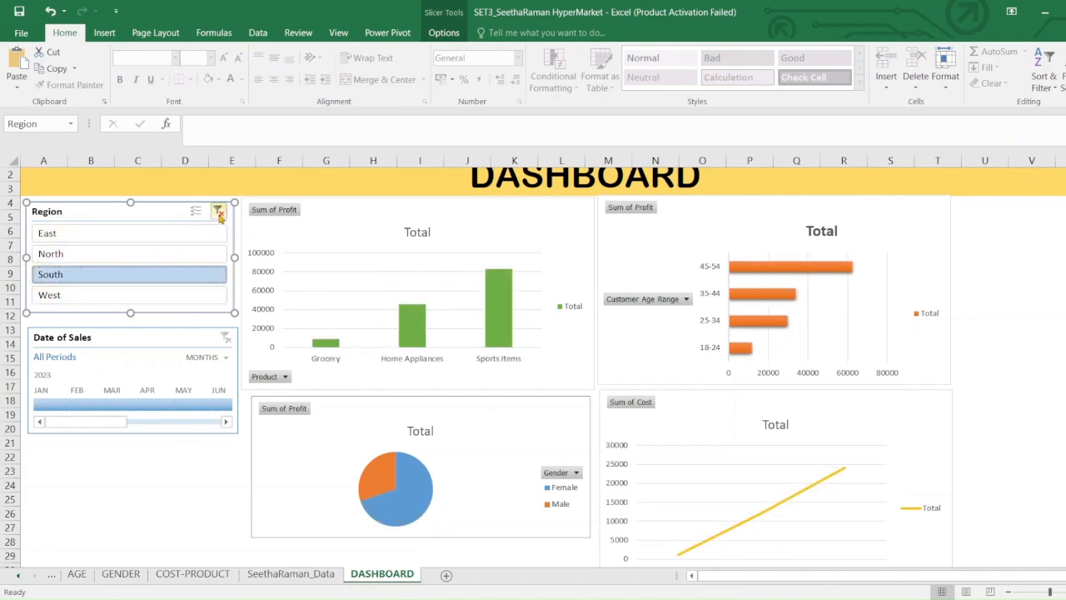
pyautogui.click(60, 407)
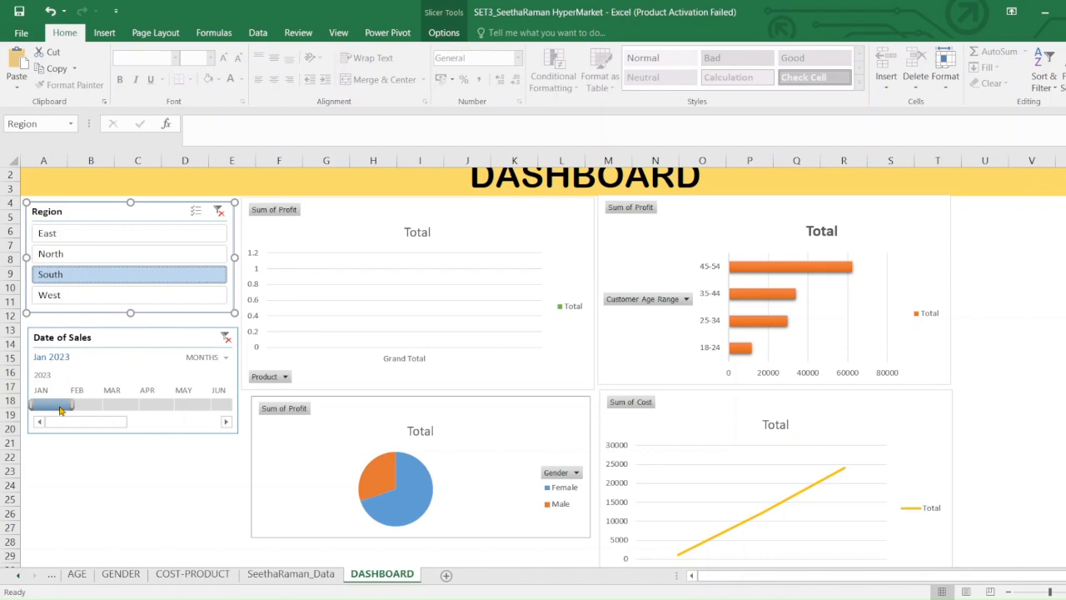
pyautogui.moveTo(60, 408); pyautogui.dragTo(156, 407)
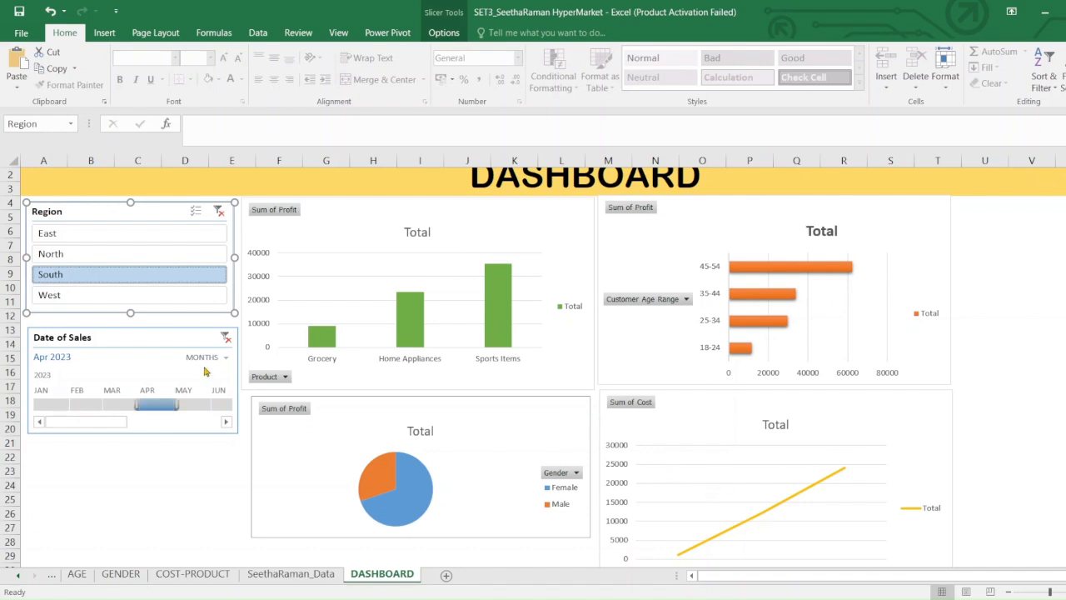
# Step: Connect the Date of Sales timeline to the PivotTables on the AGE, COST-PRODUCT and GENDER sheets through its report connections
pyautogui.click(181, 338)
pyautogui.rightClick(182, 337)
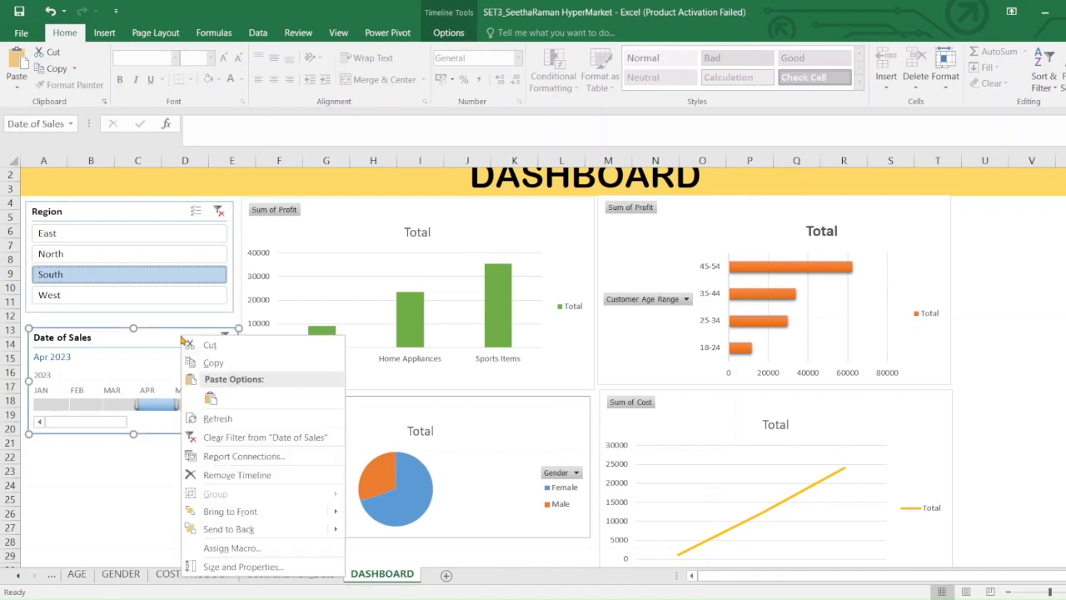
pyautogui.click(239, 457)
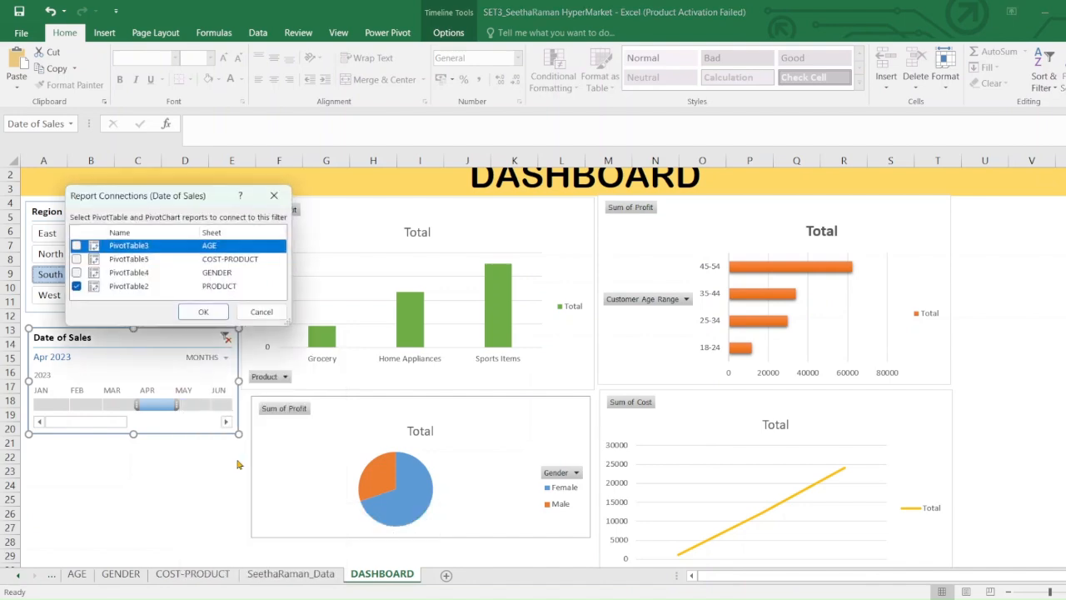
pyautogui.click(76, 259)
pyautogui.click(76, 273)
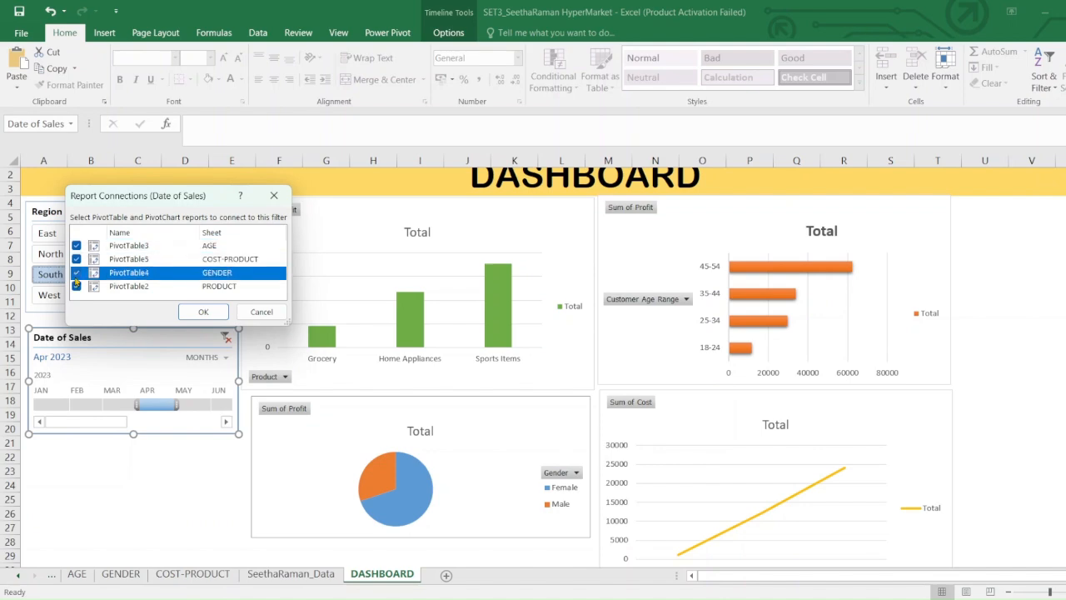
pyautogui.click(203, 311)
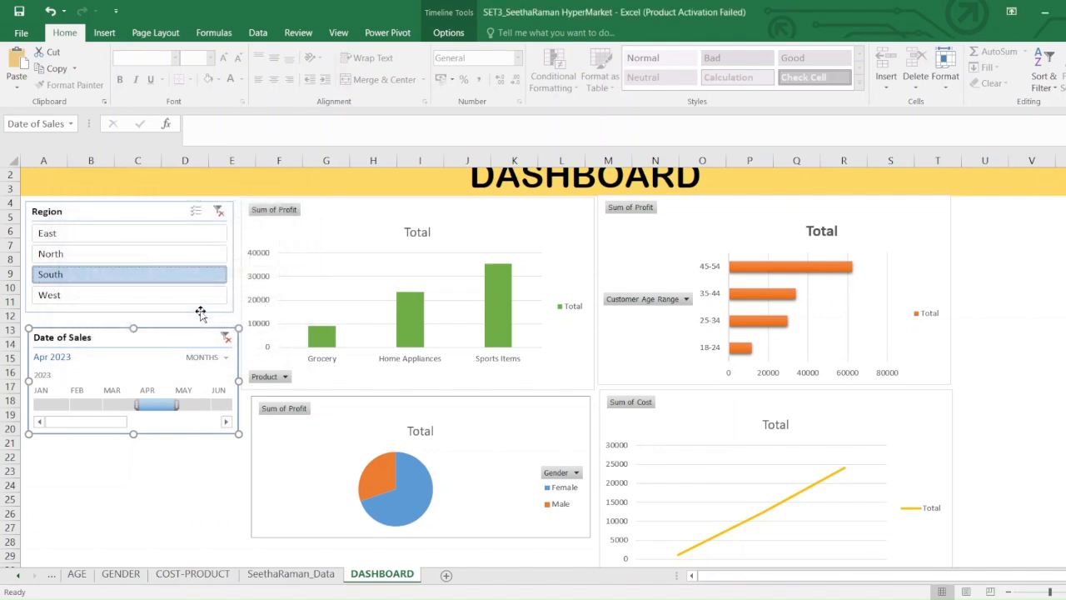
# Step: Test the connected timeline by filtering the charts month by month from January to December 2023
pyautogui.click(42, 405)
pyautogui.moveTo(44, 406); pyautogui.dragTo(123, 407)
pyautogui.click(161, 408)
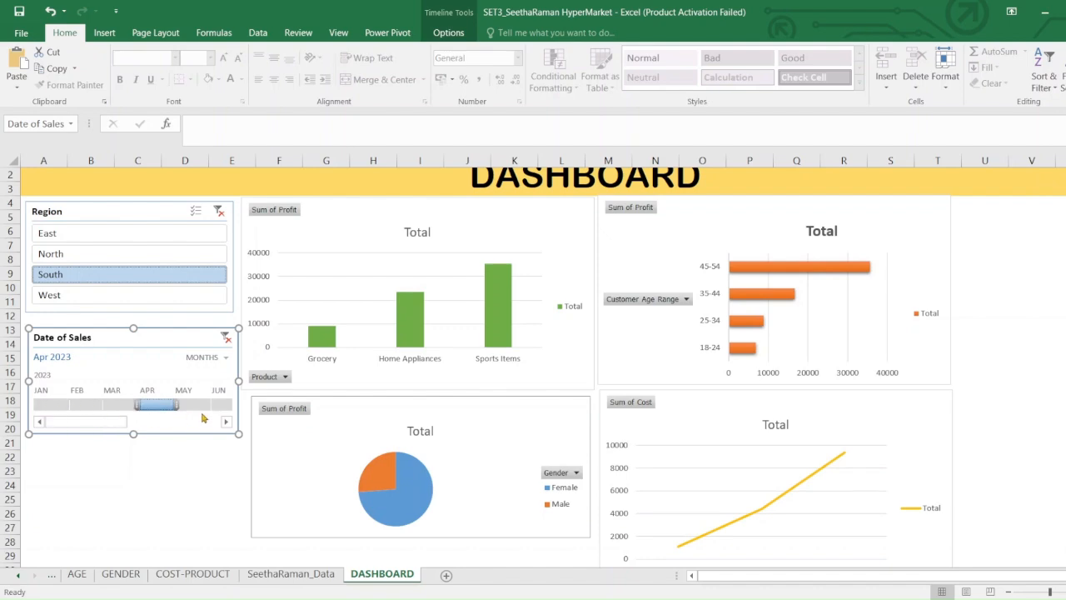
pyautogui.click(193, 407)
pyautogui.click(225, 406)
pyautogui.click(225, 423)
pyautogui.click(158, 406)
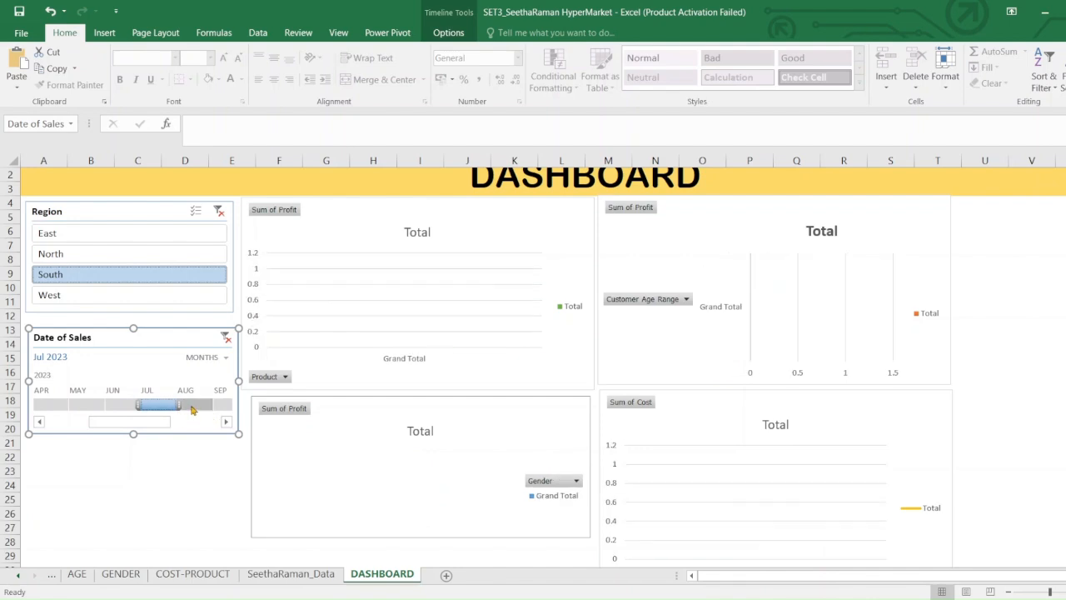
pyautogui.click(192, 407)
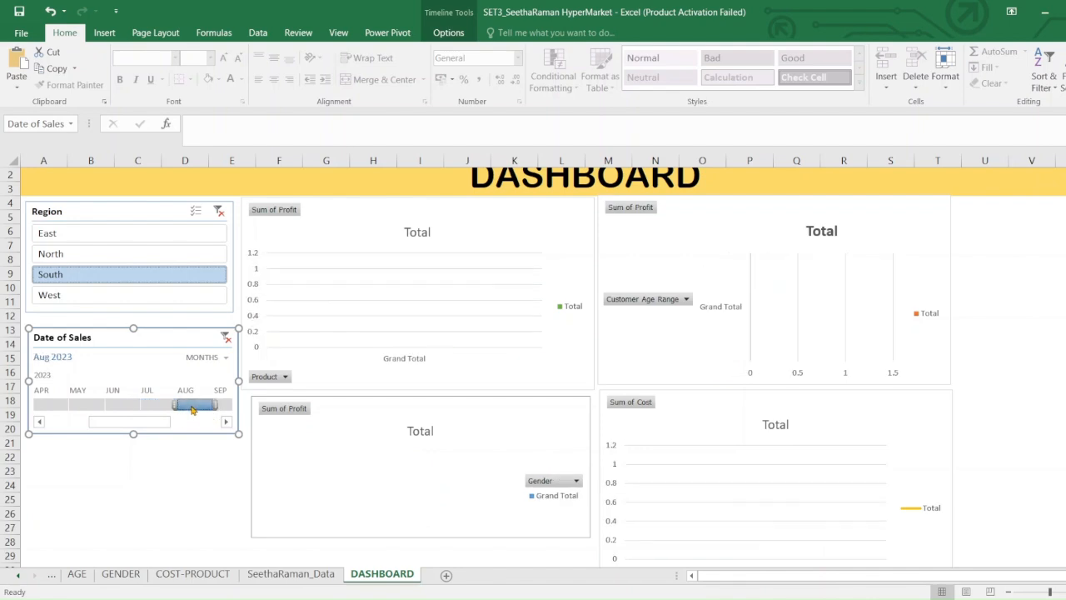
pyautogui.click(221, 406)
pyautogui.click(225, 421)
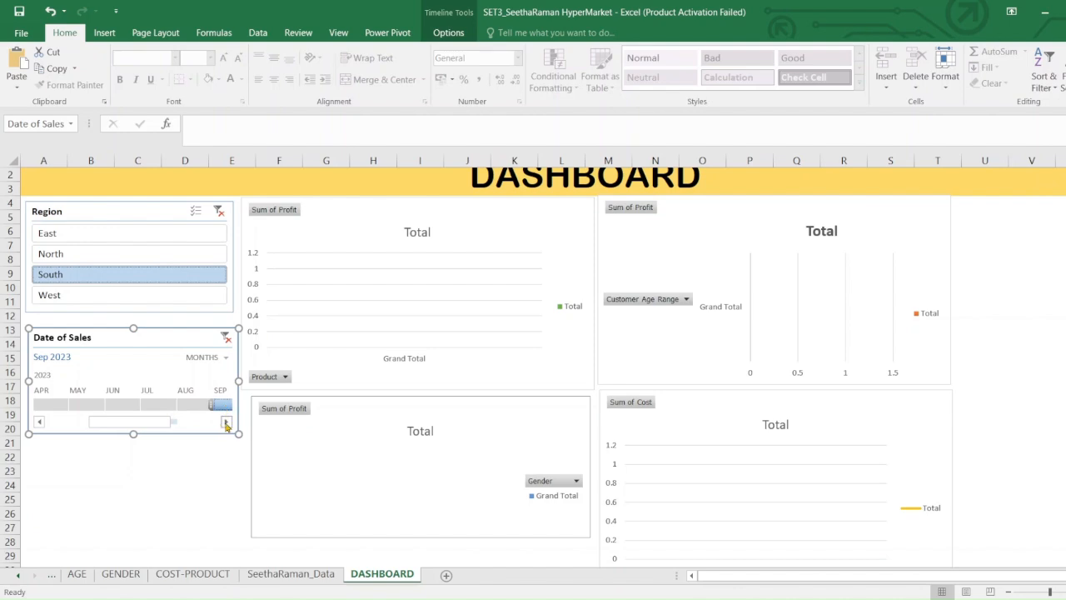
pyautogui.click(165, 406)
pyautogui.click(193, 406)
pyautogui.click(222, 407)
# Step: Go back along the Date of Sales timeline and filter to April, May and June 2023 in turn
pyautogui.moveTo(152, 428); pyautogui.dragTo(84, 427)
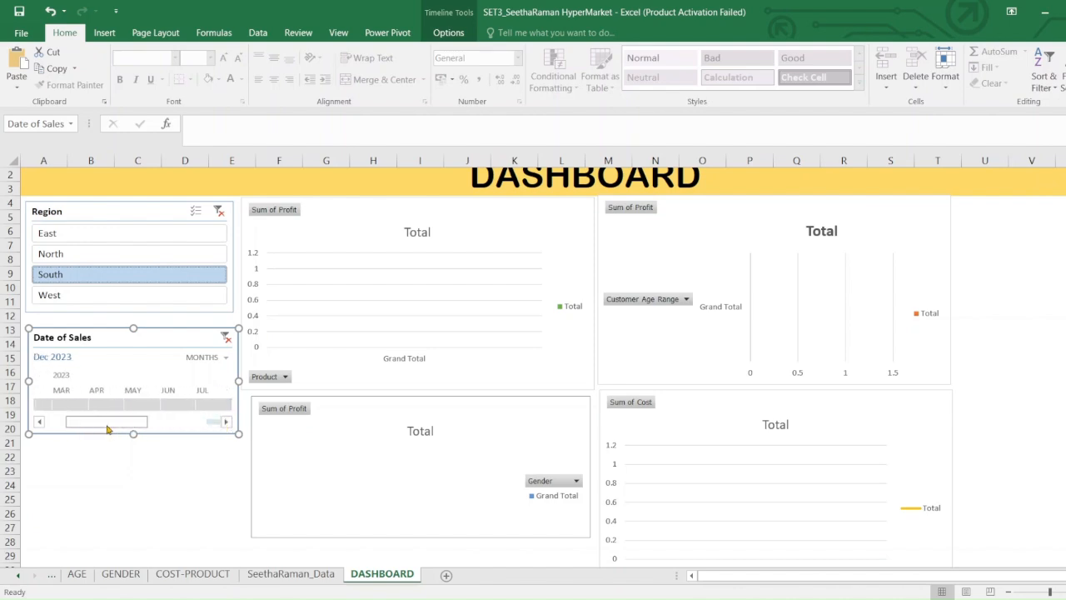
pyautogui.click(107, 405)
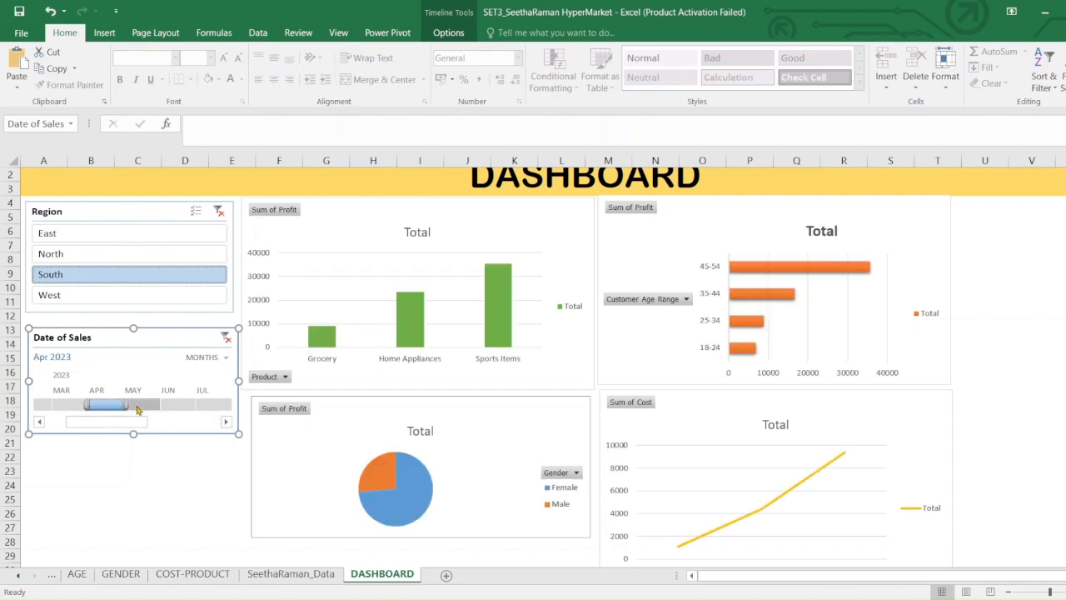
pyautogui.click(140, 406)
pyautogui.click(173, 405)
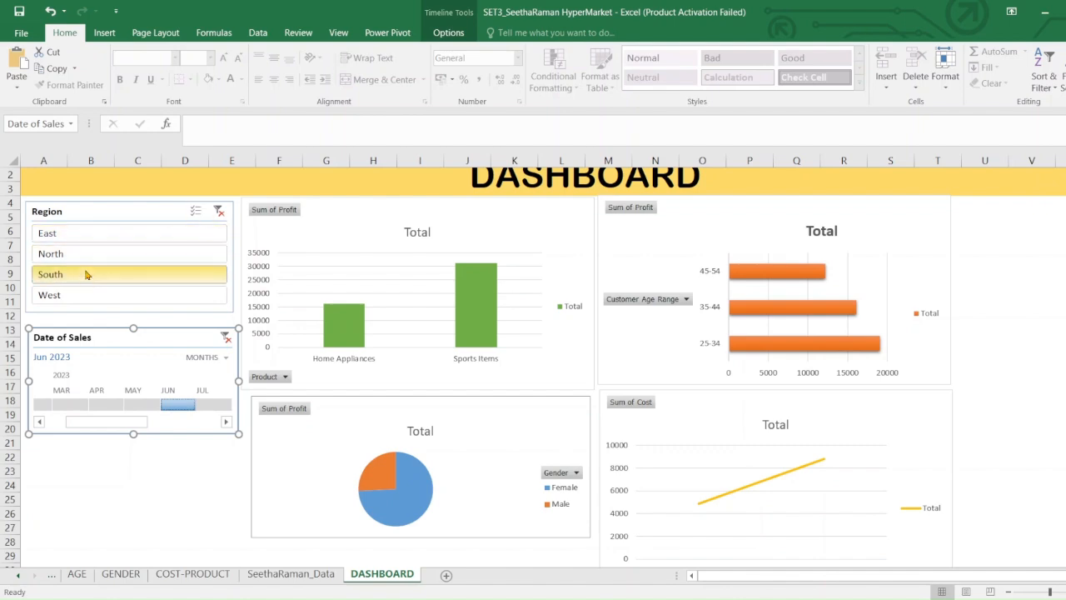
# Step: Clear the Region filter, try the timeline months from March to June 2023, and filter the region to East
pyautogui.click(219, 211)
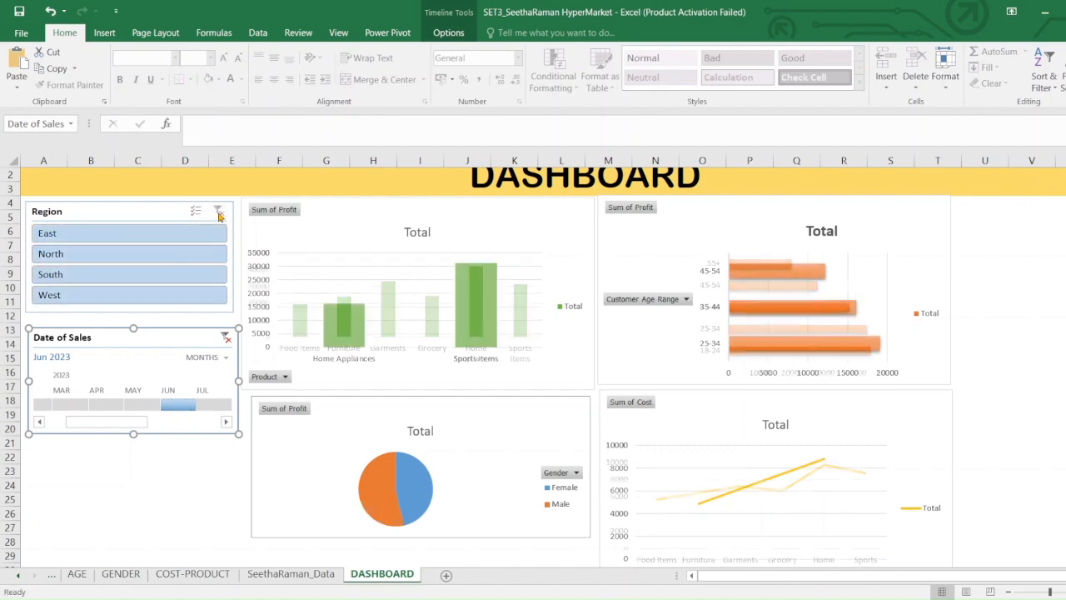
pyautogui.click(72, 405)
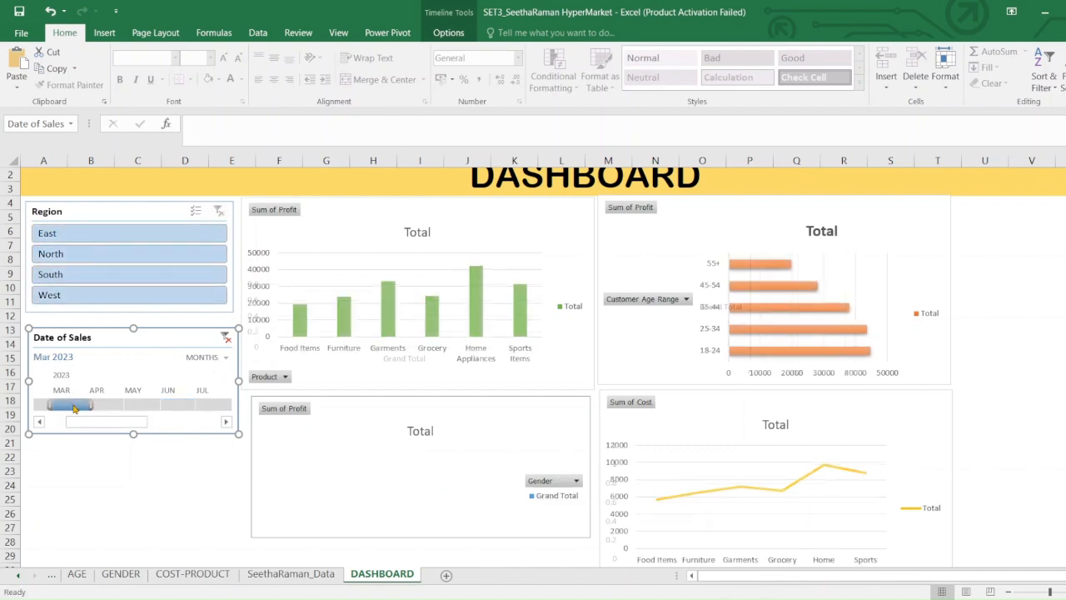
pyautogui.moveTo(73, 408); pyautogui.dragTo(179, 405)
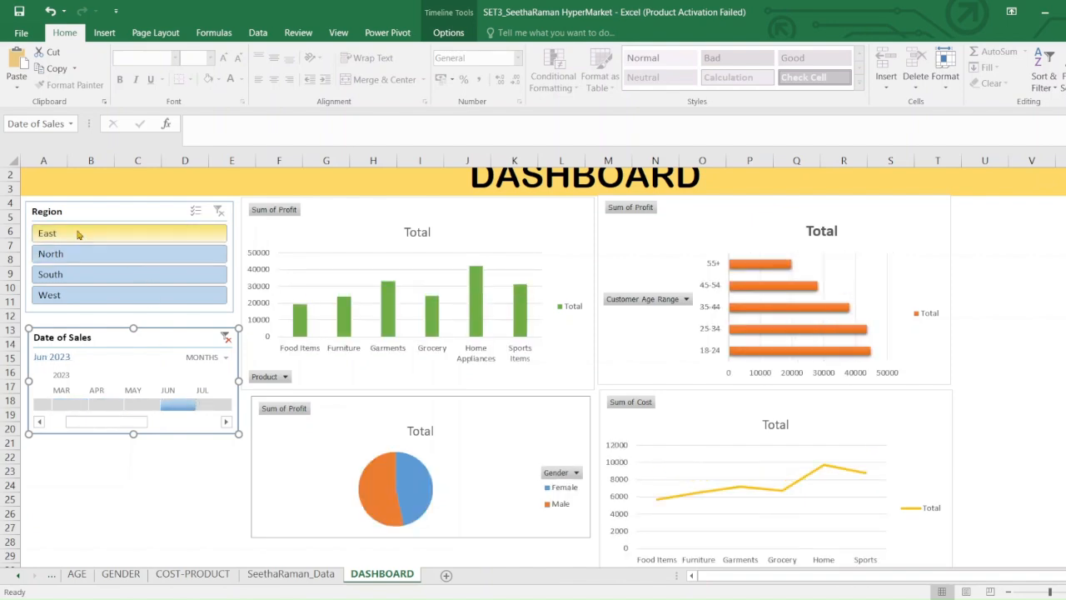
pyautogui.click(106, 241)
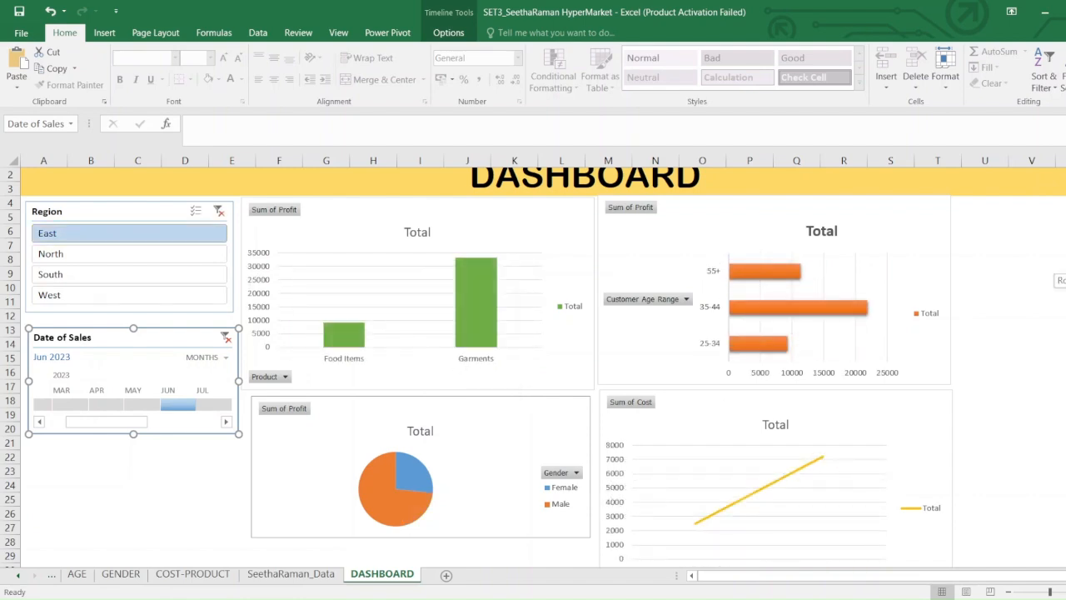
# Step: Filter the dashboard to the South region and May 2023, and select the DASHBOARD title cell
pyautogui.scroll(1, 535, 364)
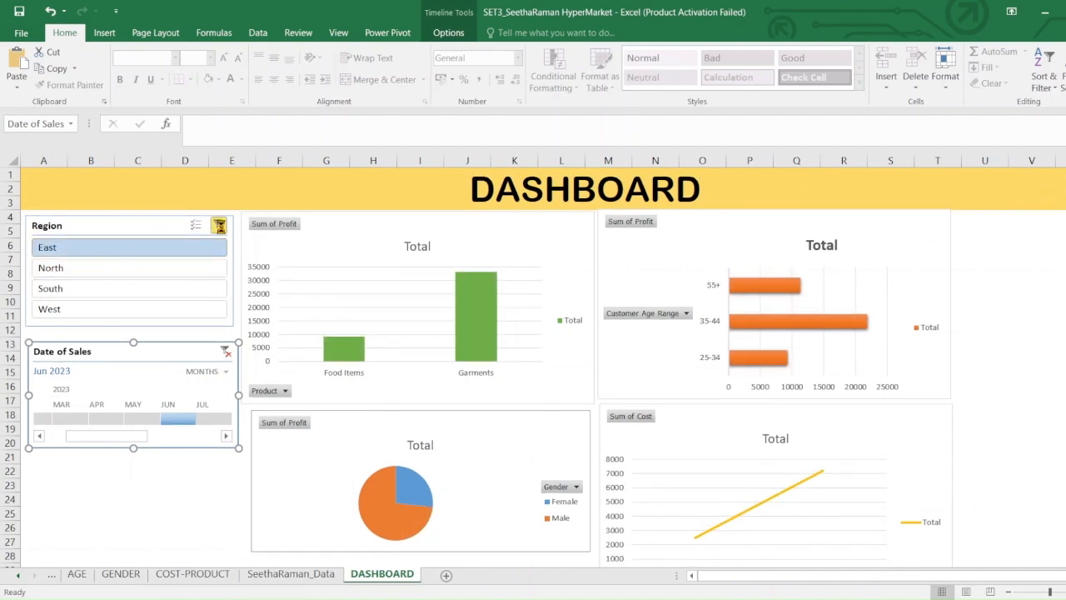
pyautogui.click(219, 226)
pyautogui.click(74, 249)
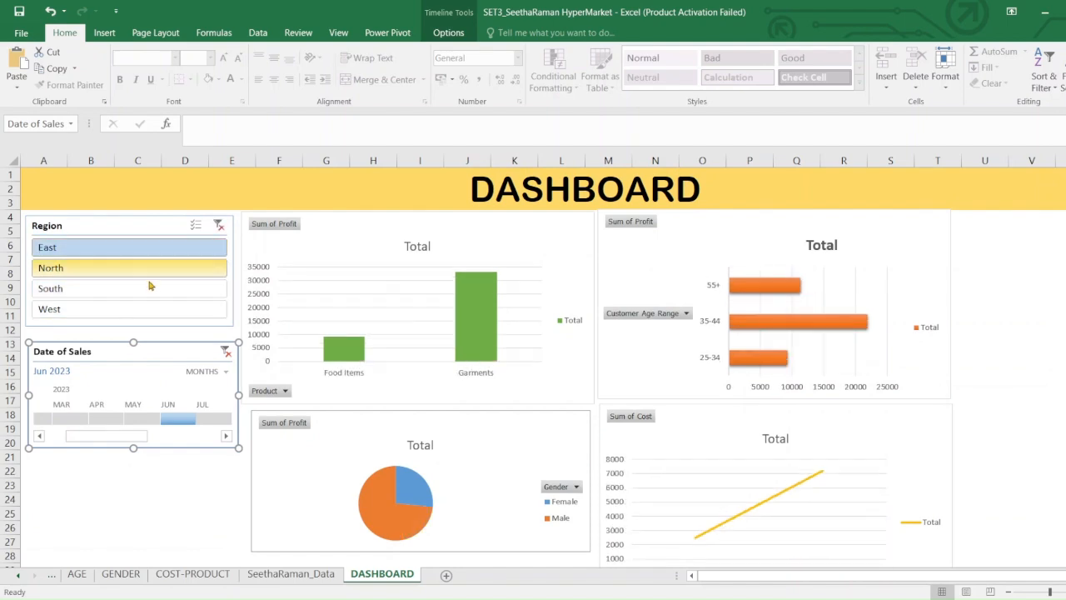
pyautogui.click(77, 288)
pyautogui.click(136, 419)
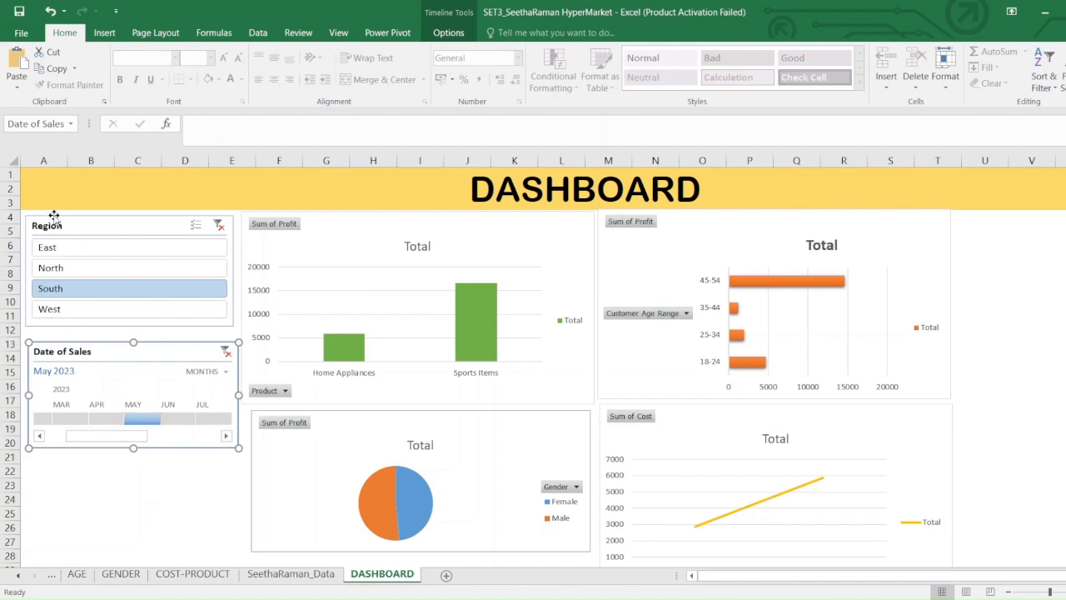
pyautogui.click(61, 185)
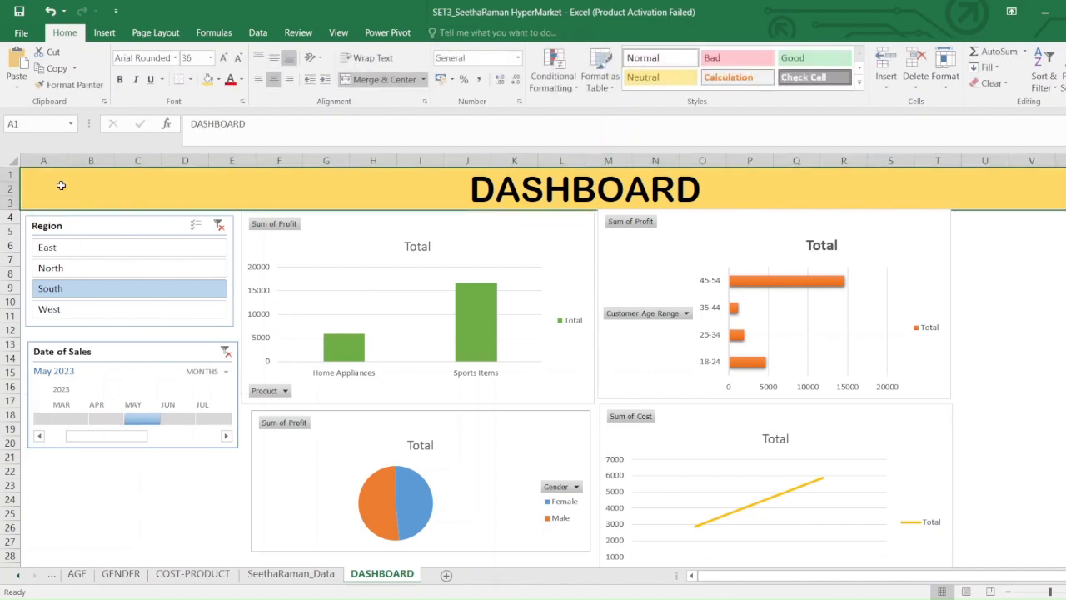